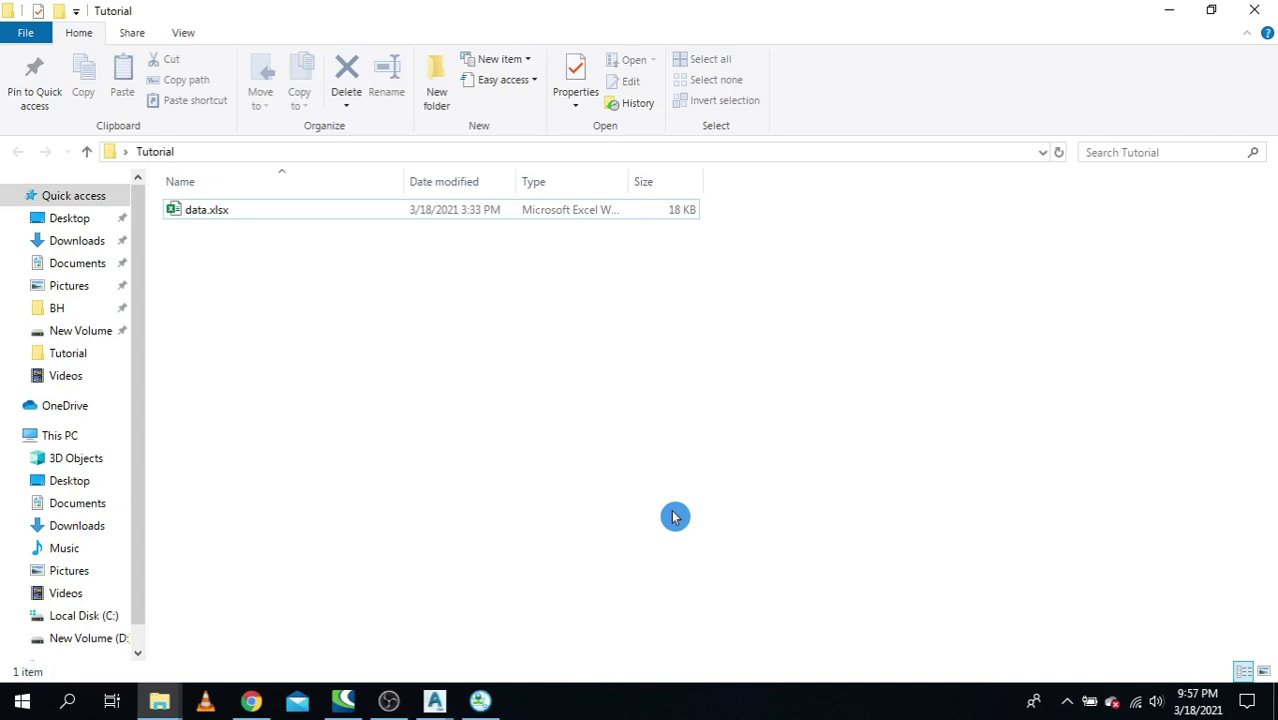
click(252, 700)
click(545, 15)
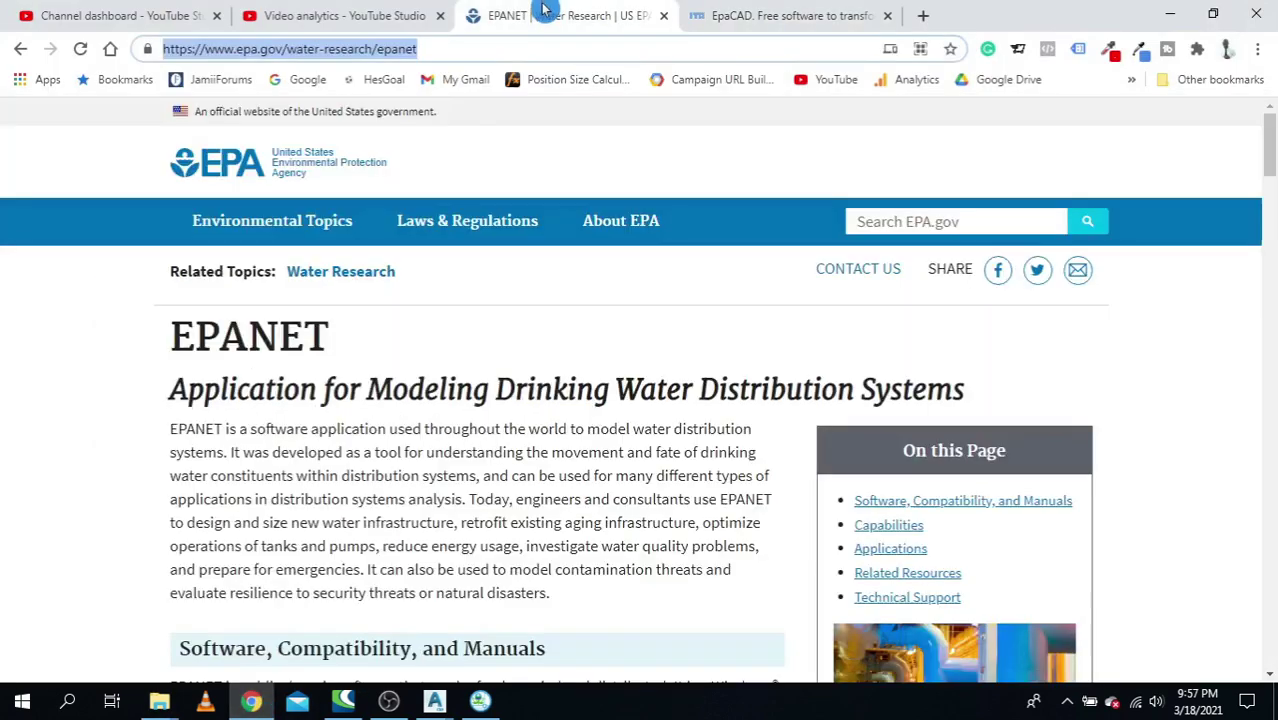
click(180, 48)
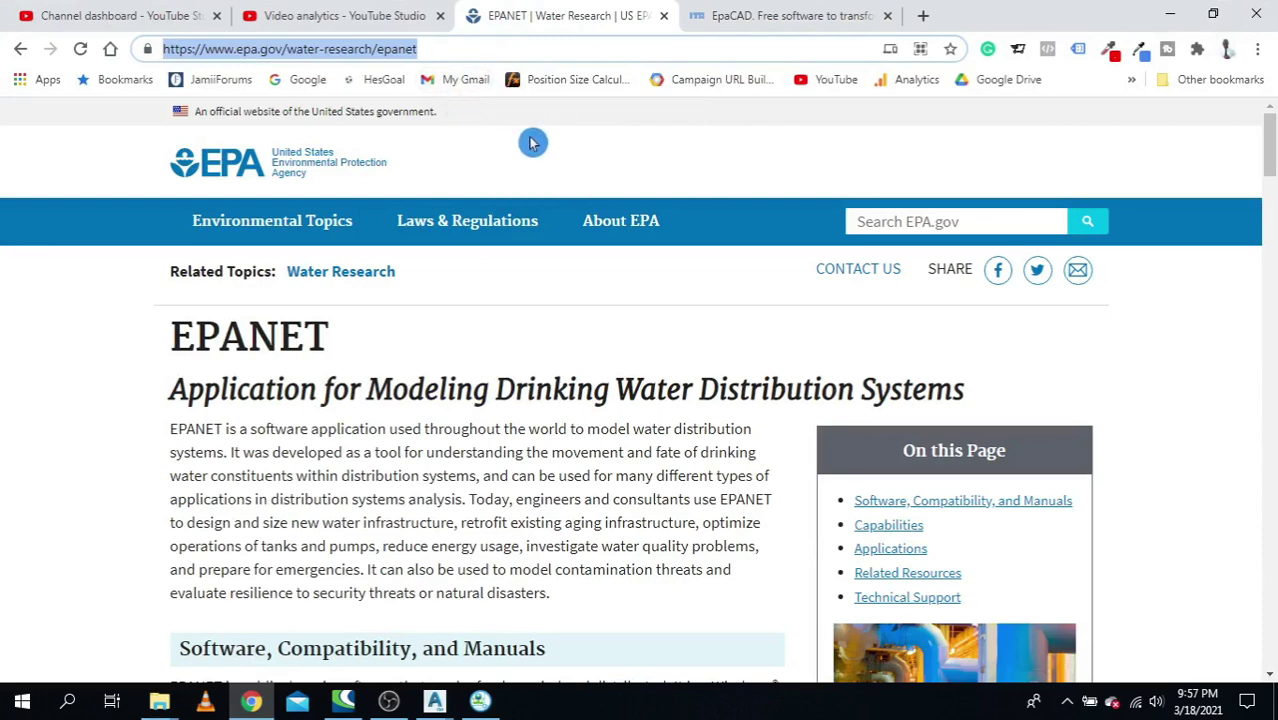
click(779, 8)
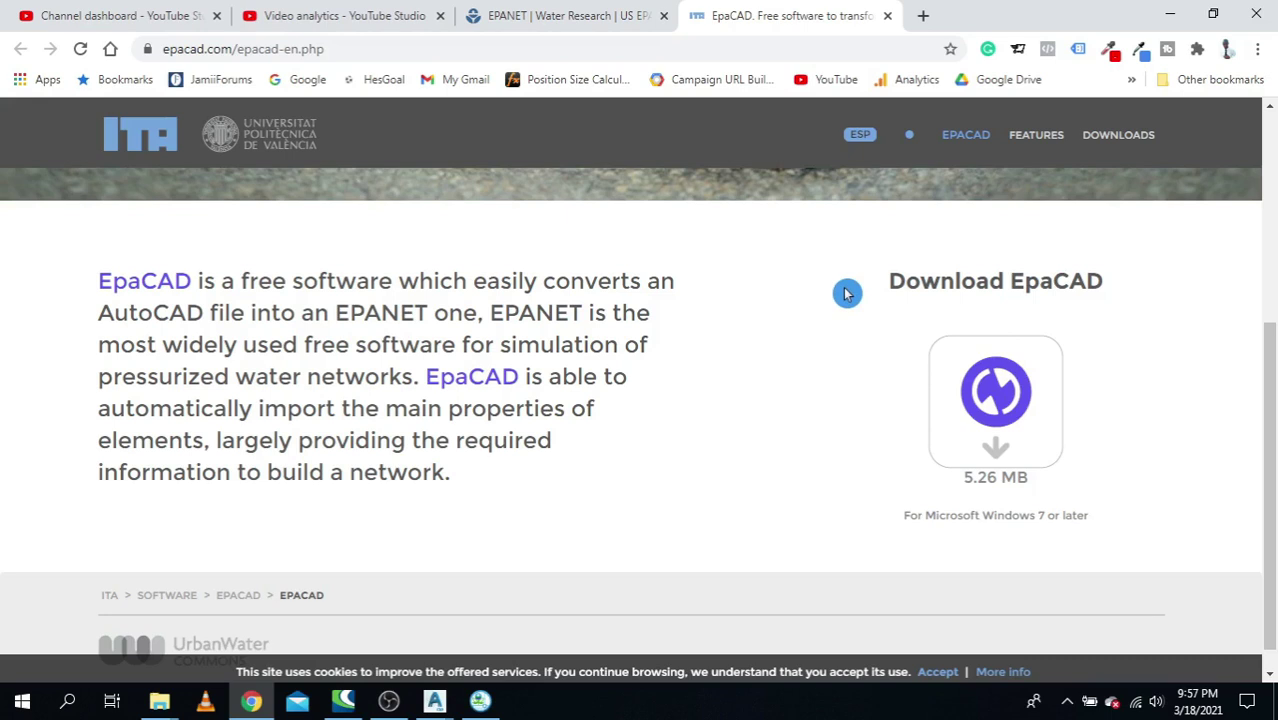
click(1170, 17)
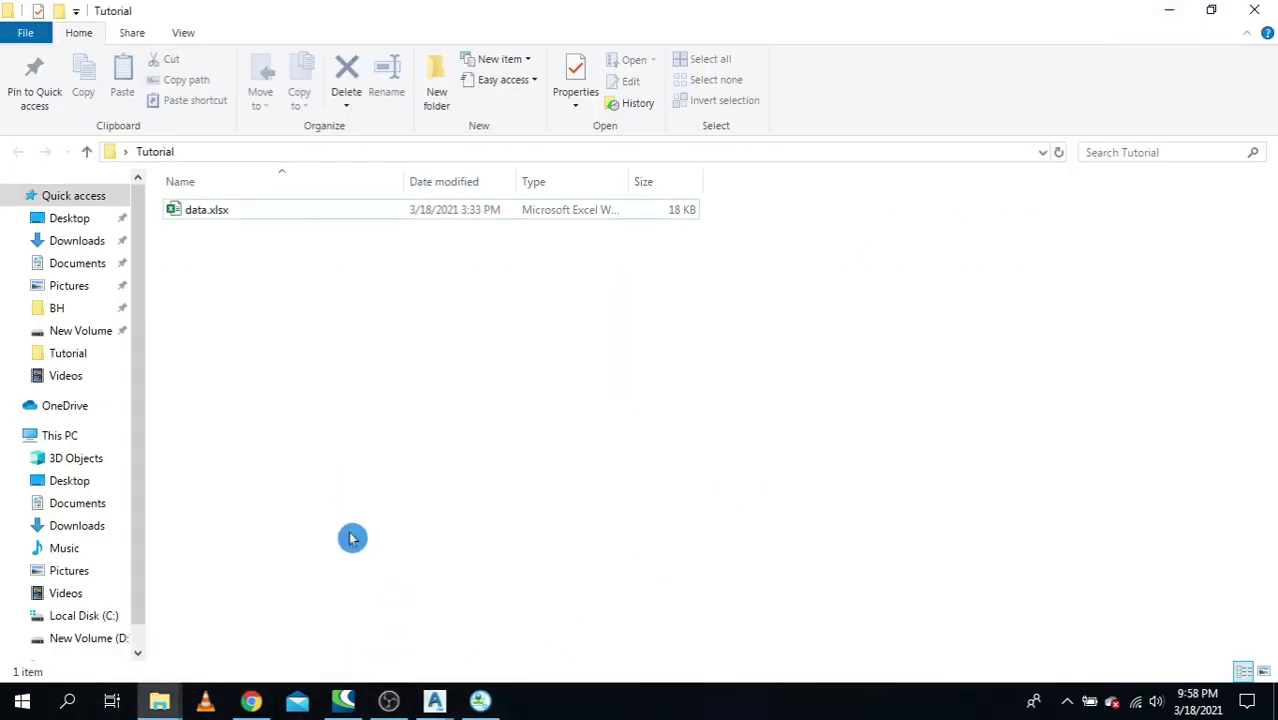
Open data.xlsx and insert an empty column before the X column
double_click(233, 213)
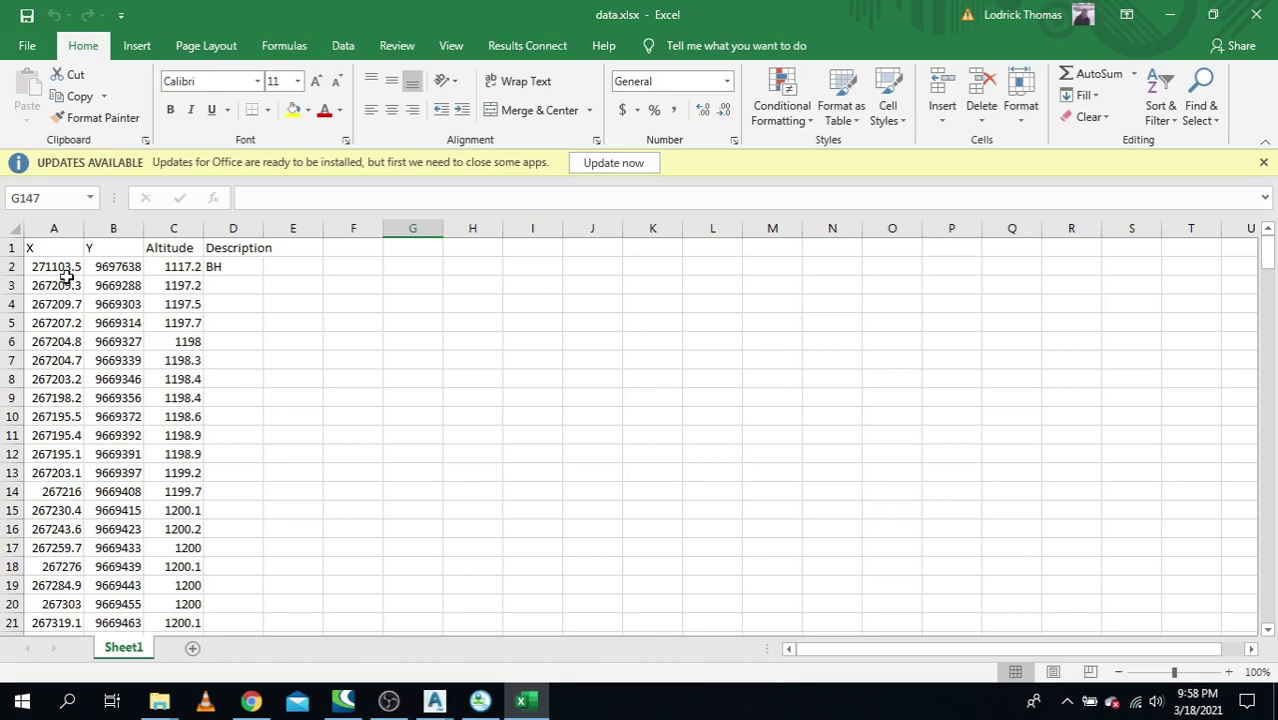
click(194, 252)
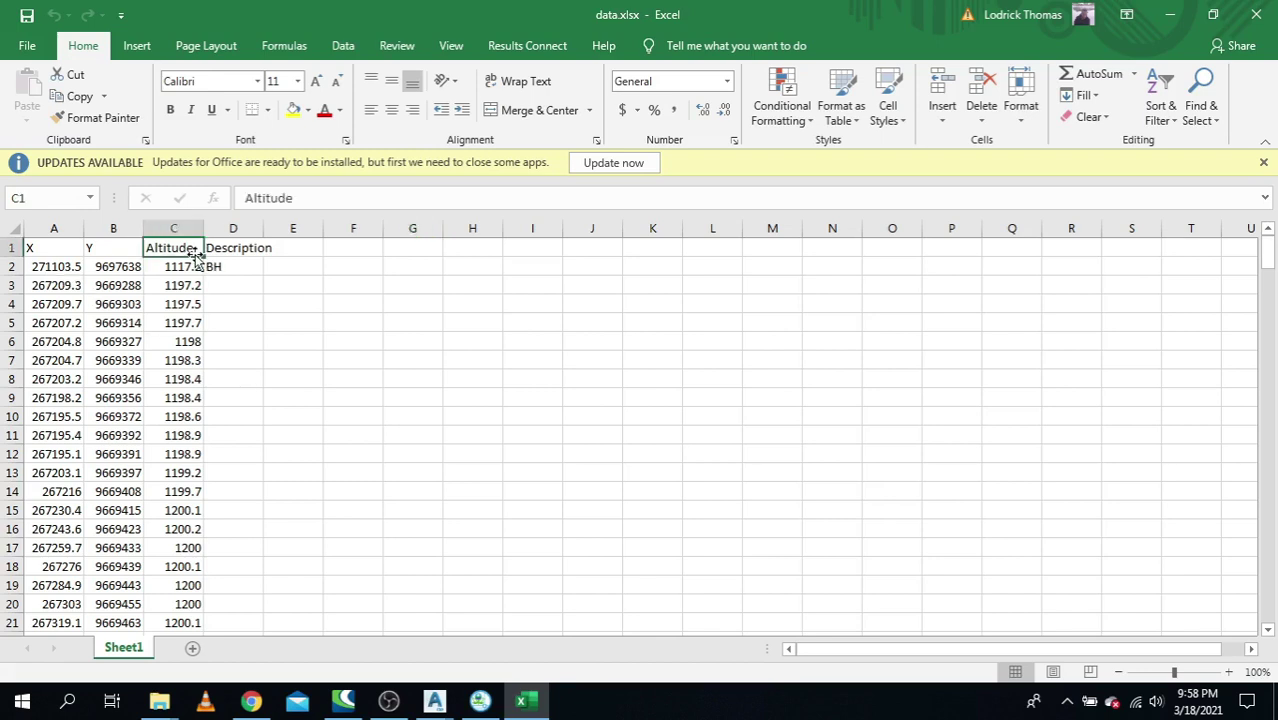
click(232, 247)
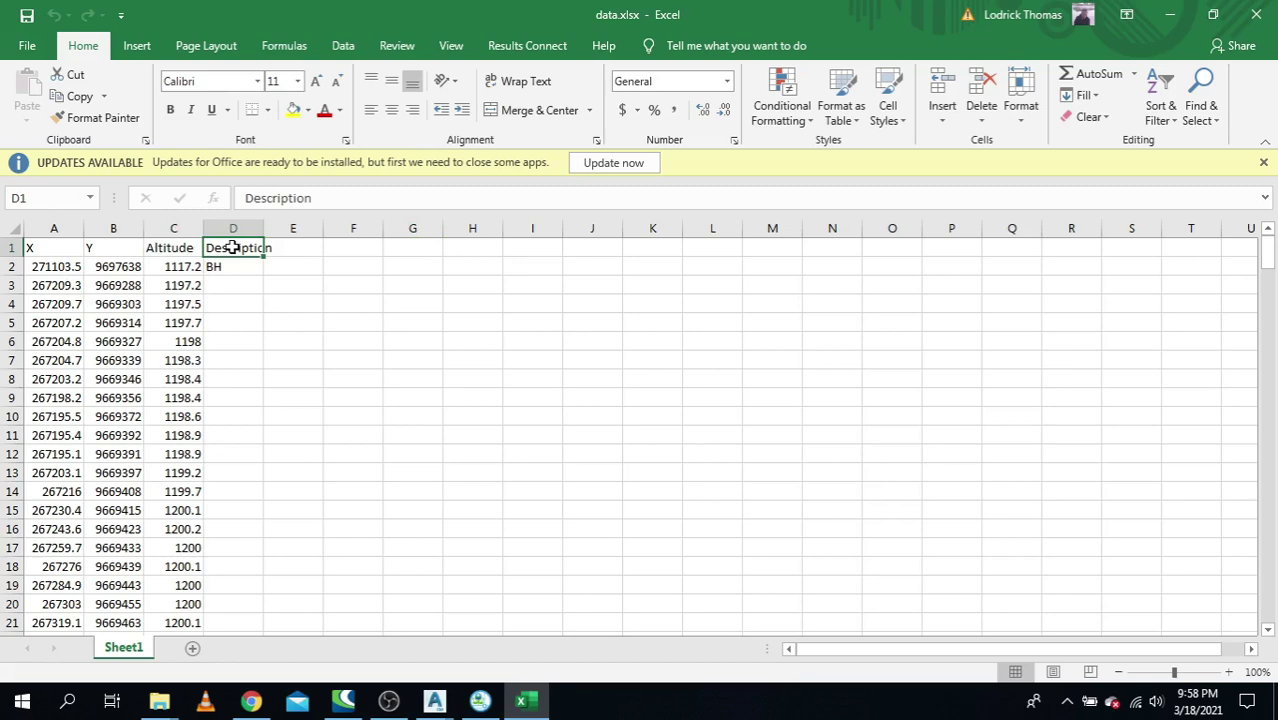
click(54, 228)
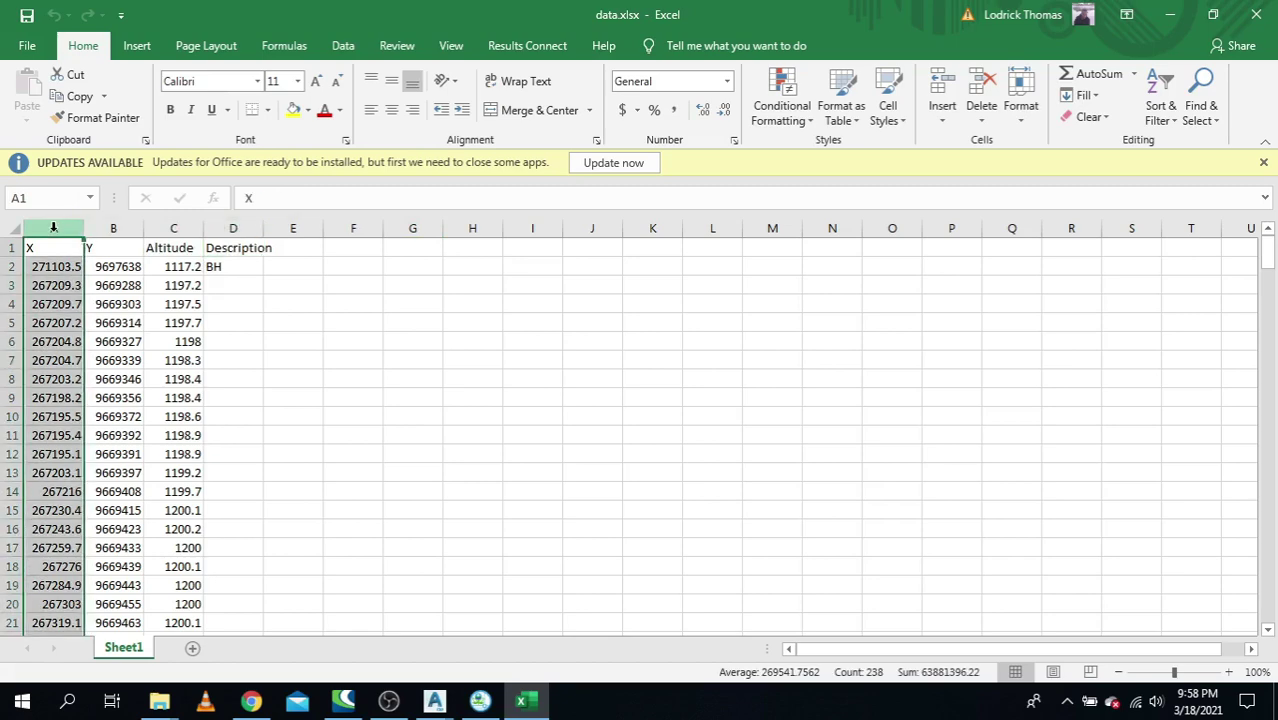
right_click(54, 229)
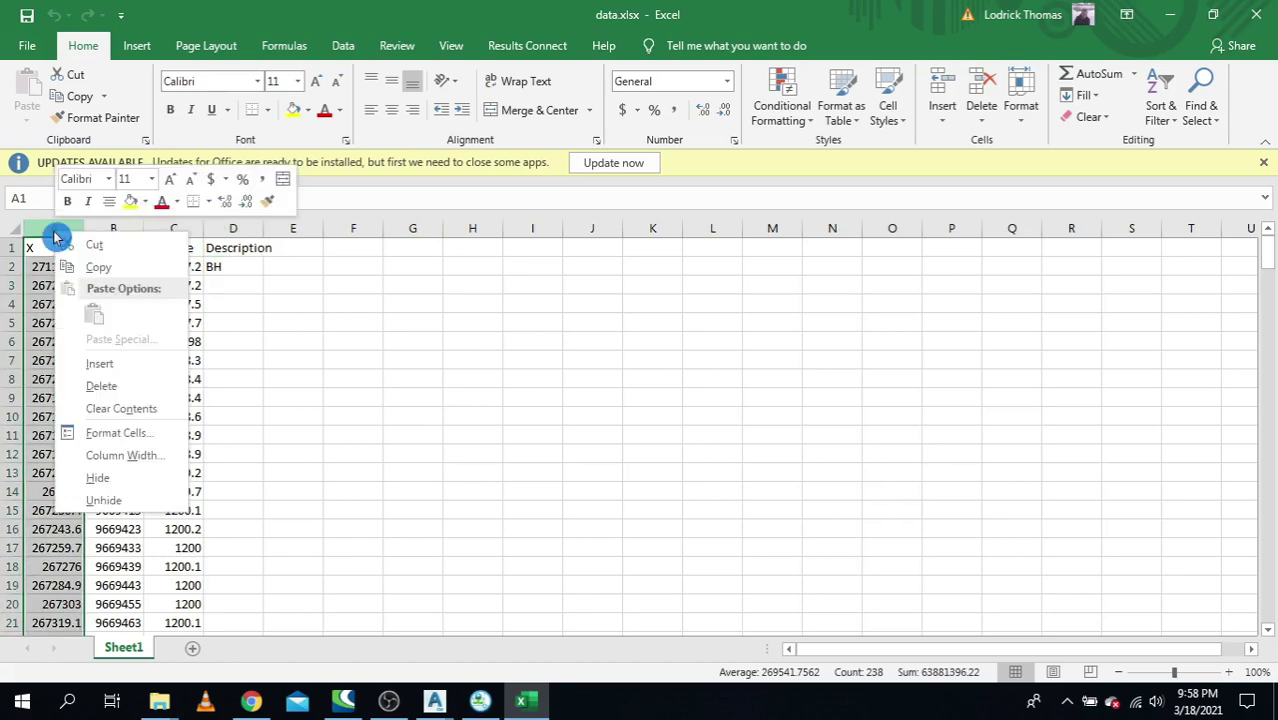
click(127, 362)
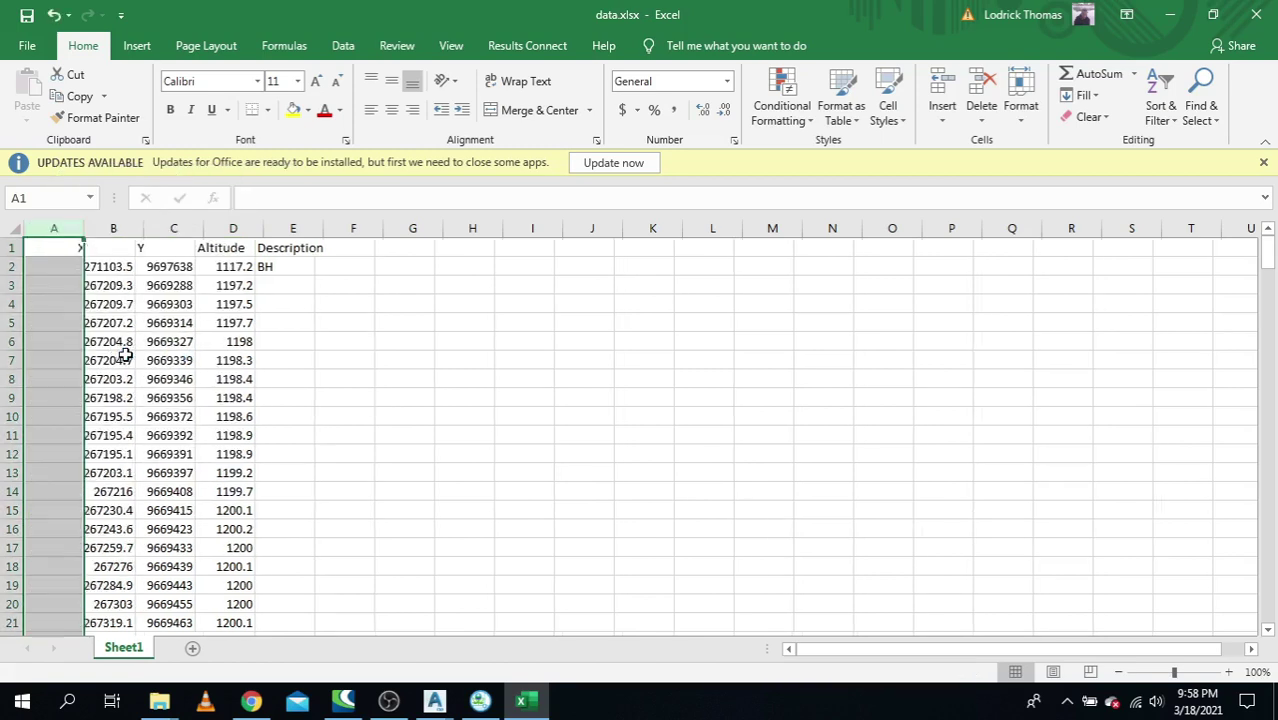
Head the new column 'Number' and fill it 1, 2, 3… down every data row
click(63, 247)
text(Number)
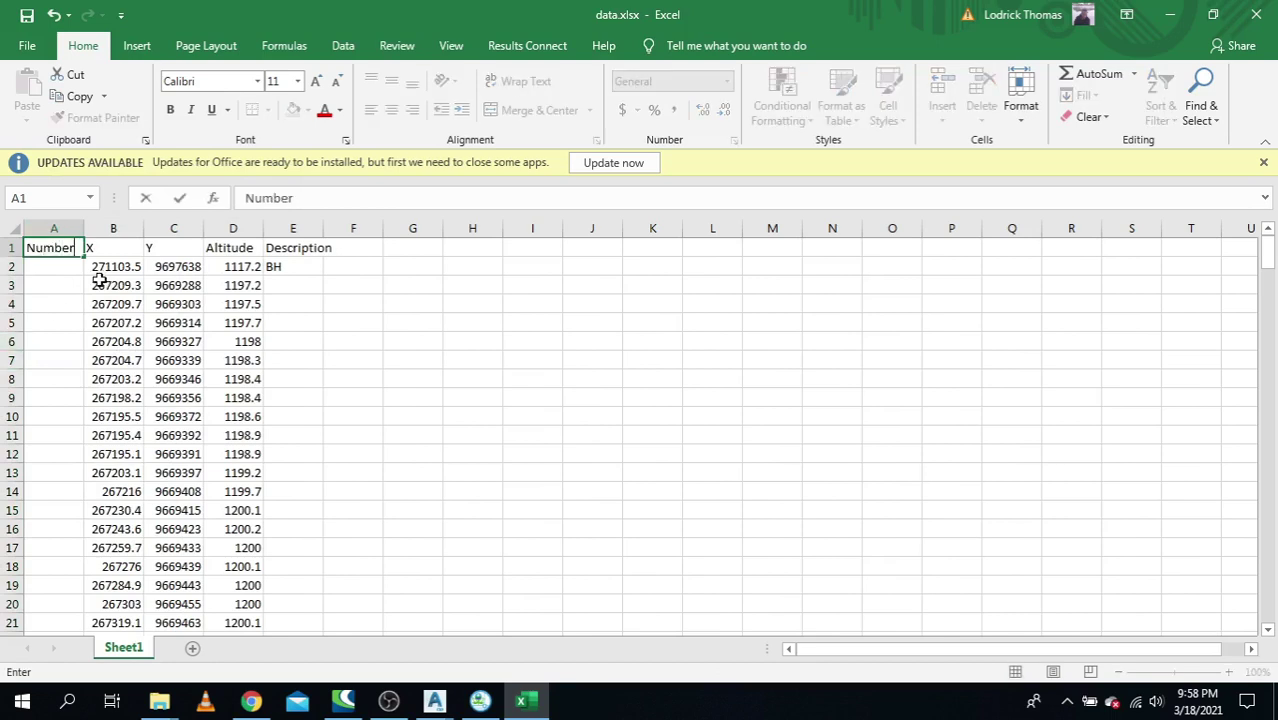
click(70, 270)
text(1)
click(70, 288)
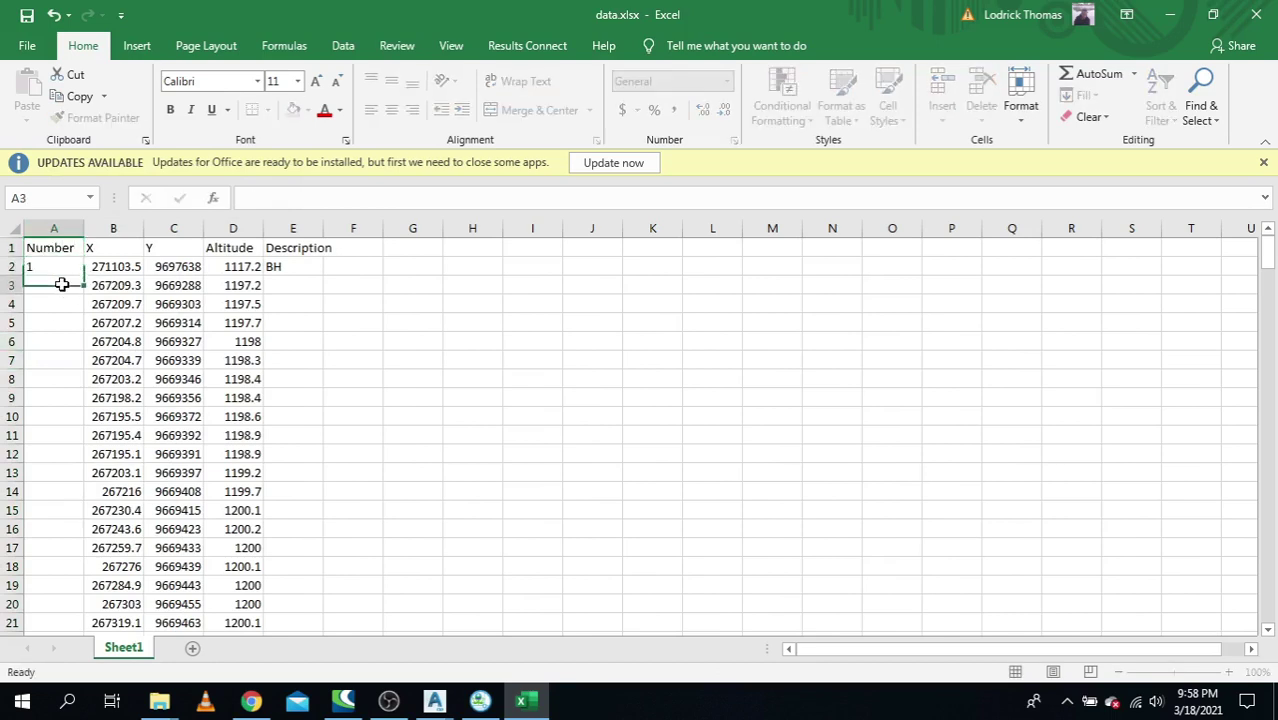
text(2)
click(70, 265)
drag(72, 265, 63, 286)
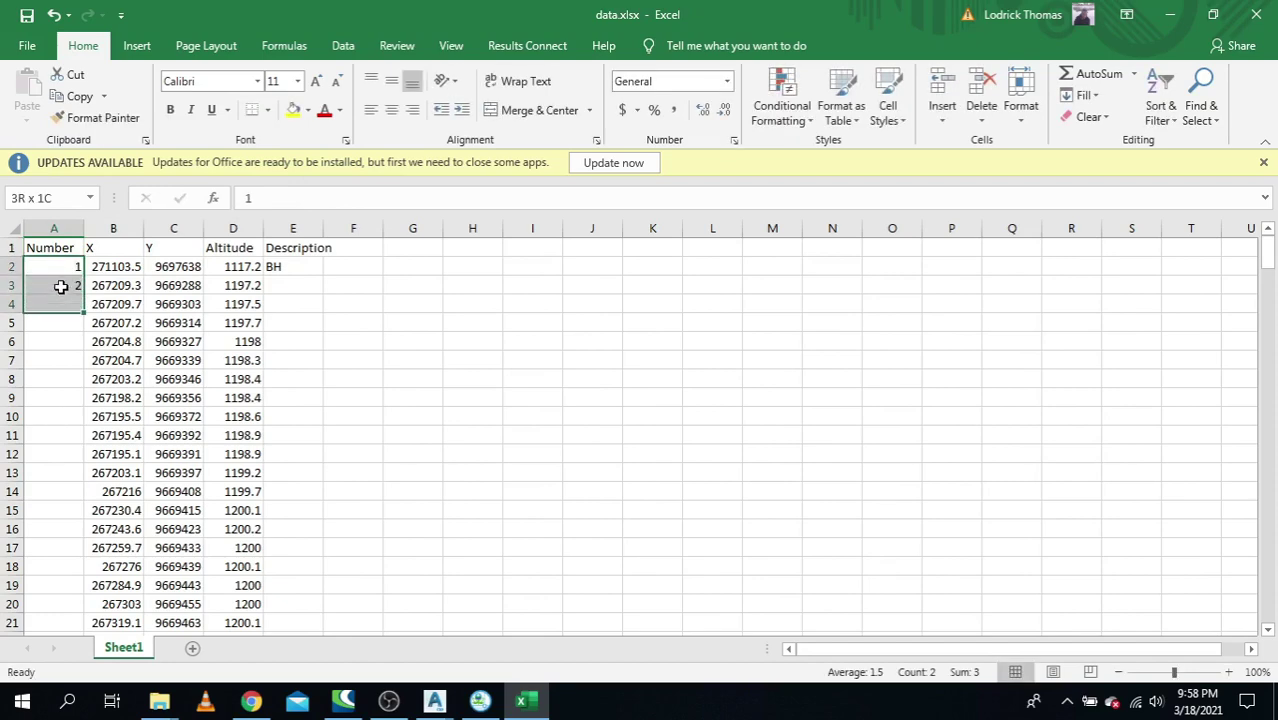
double_click(84, 294)
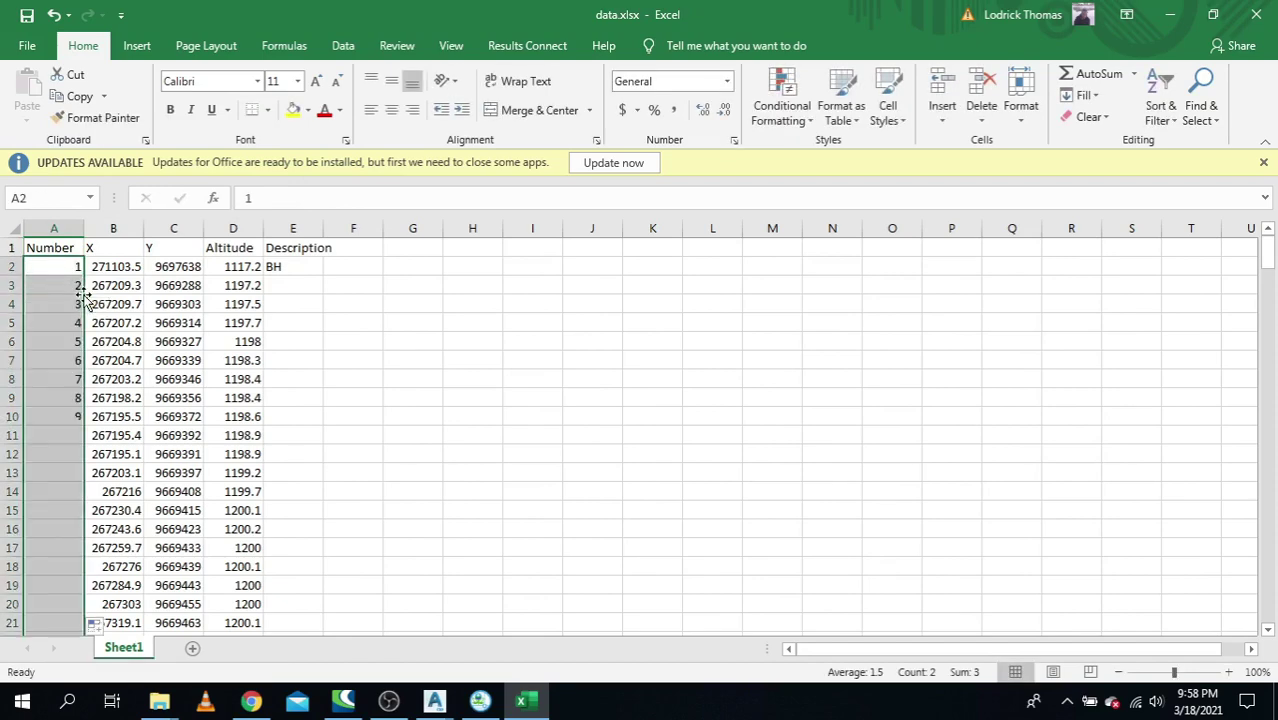
click(118, 249)
Move the Y column into column B ahead of X and delete the leftover empty column
right_click(117, 227)
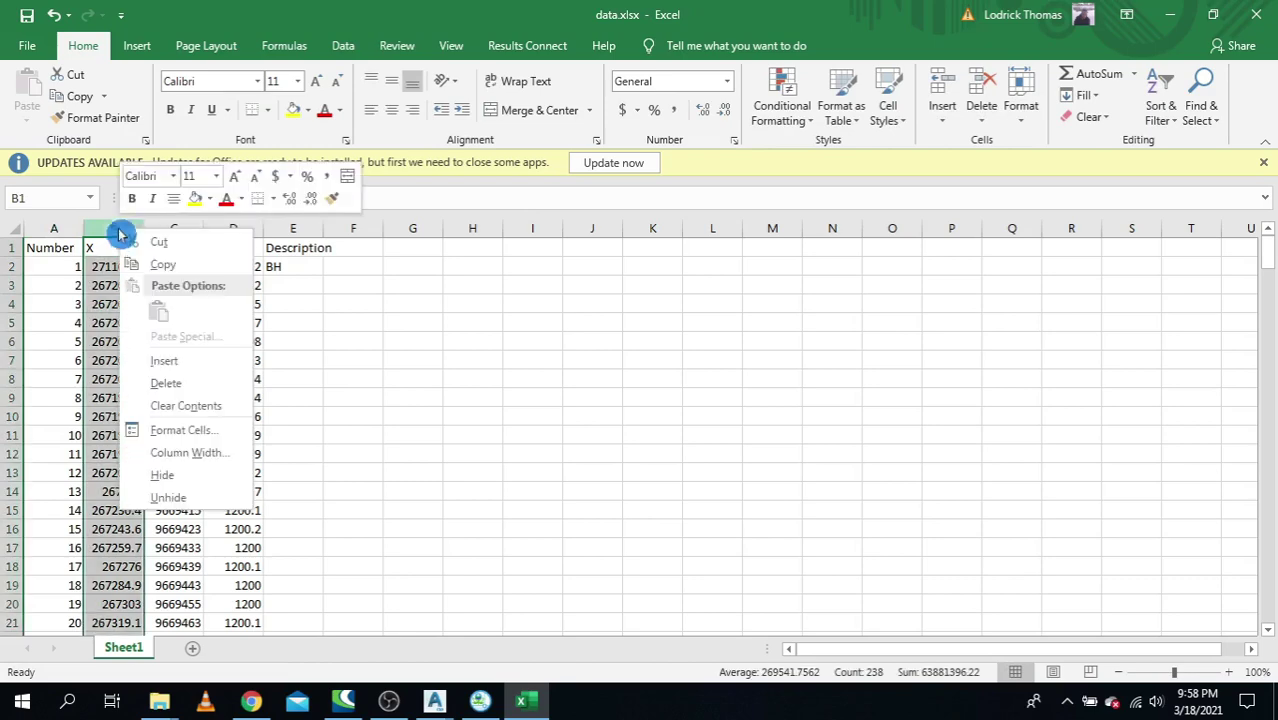
click(178, 357)
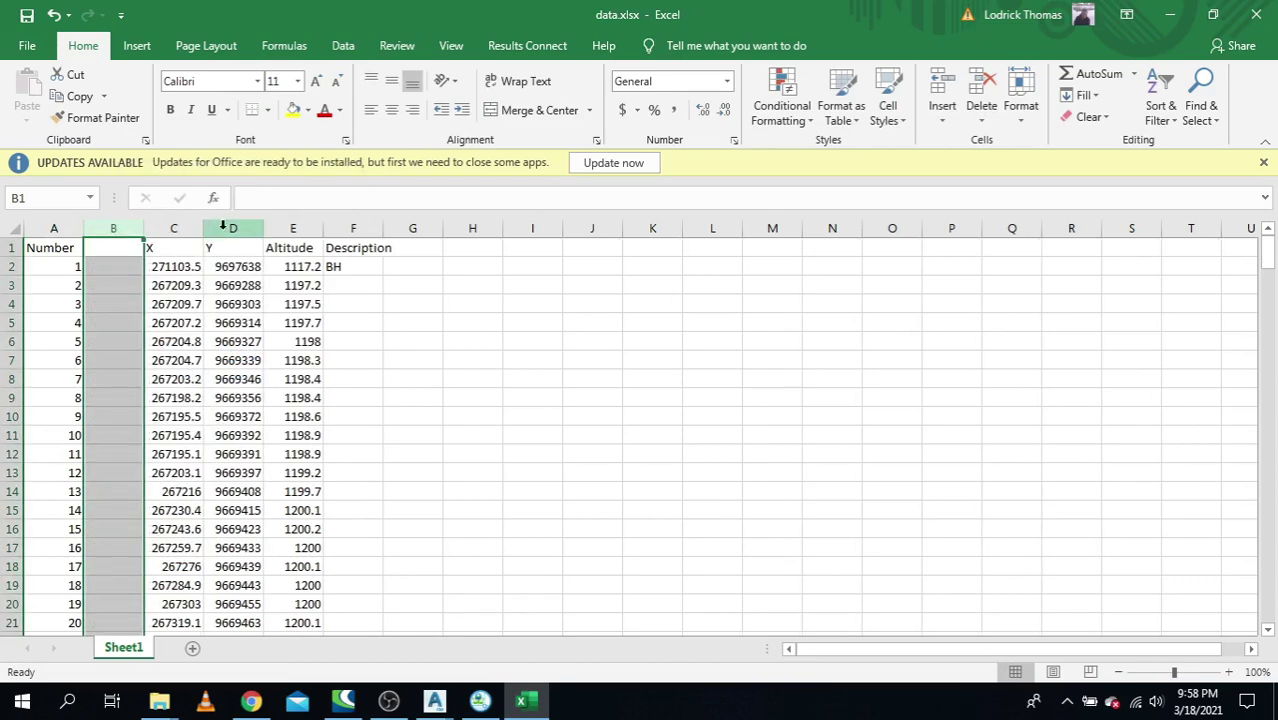
right_click(226, 228)
click(258, 262)
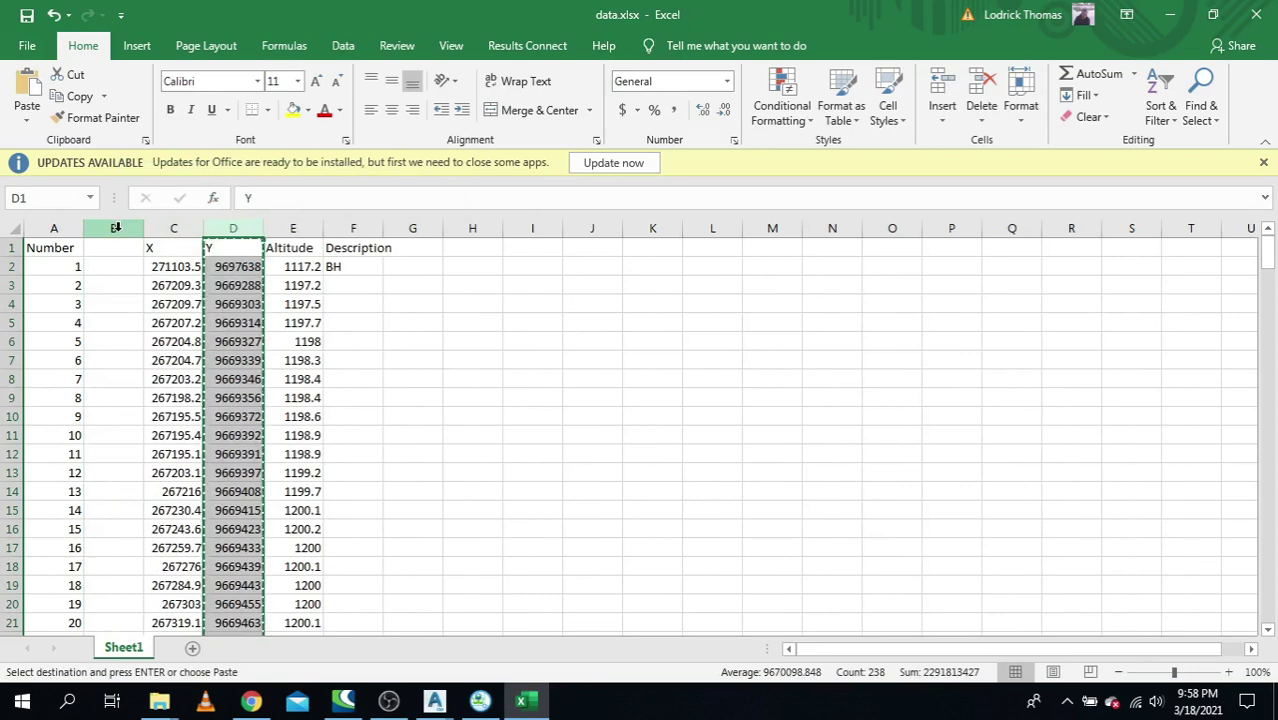
right_click(119, 230)
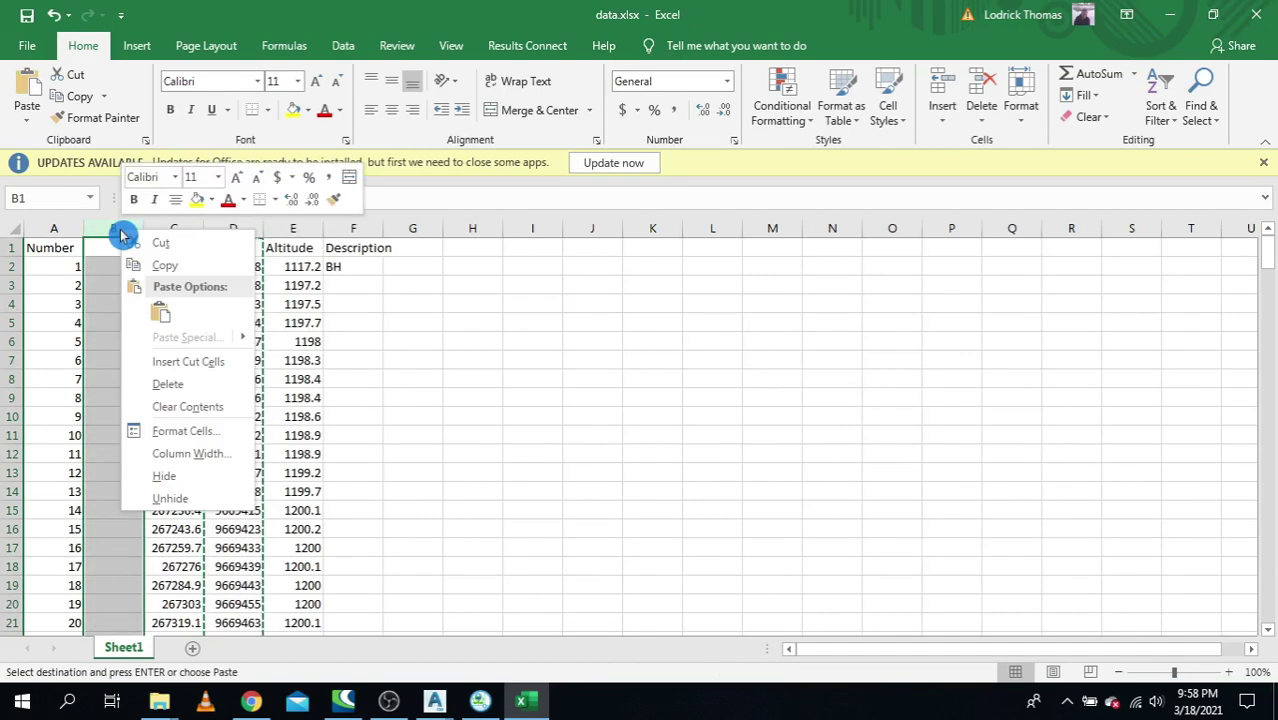
click(160, 312)
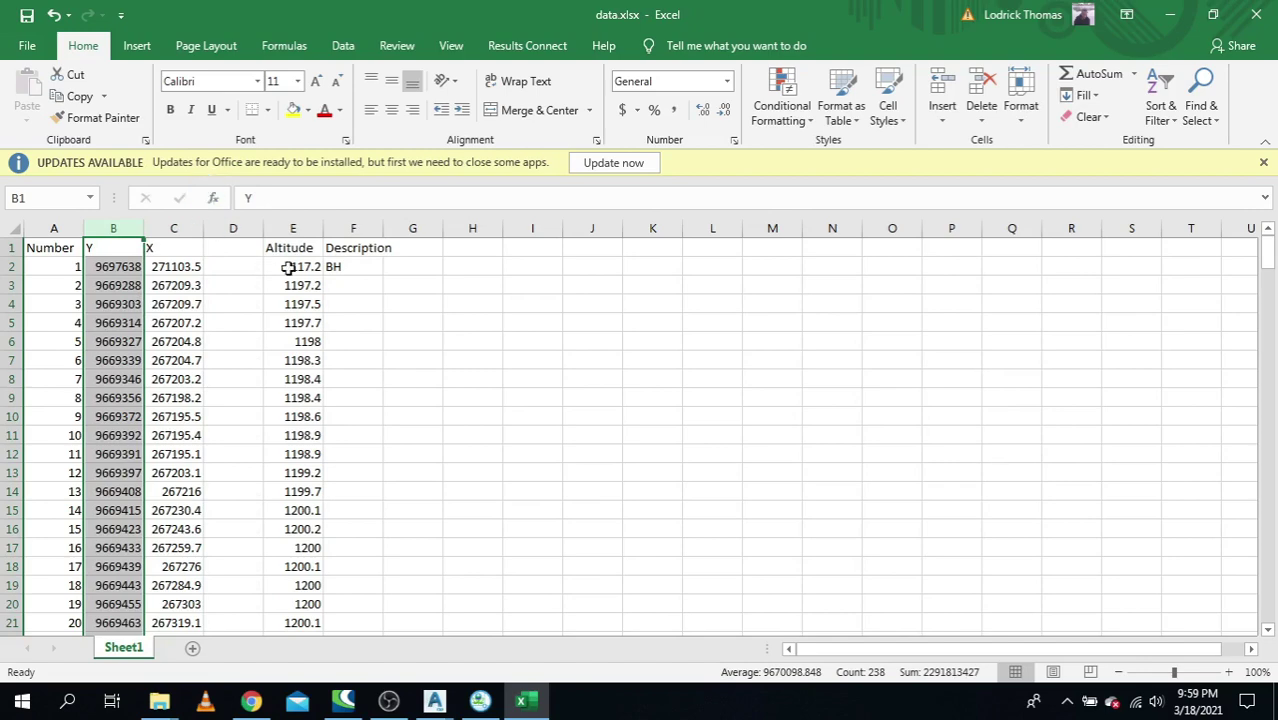
right_click(230, 228)
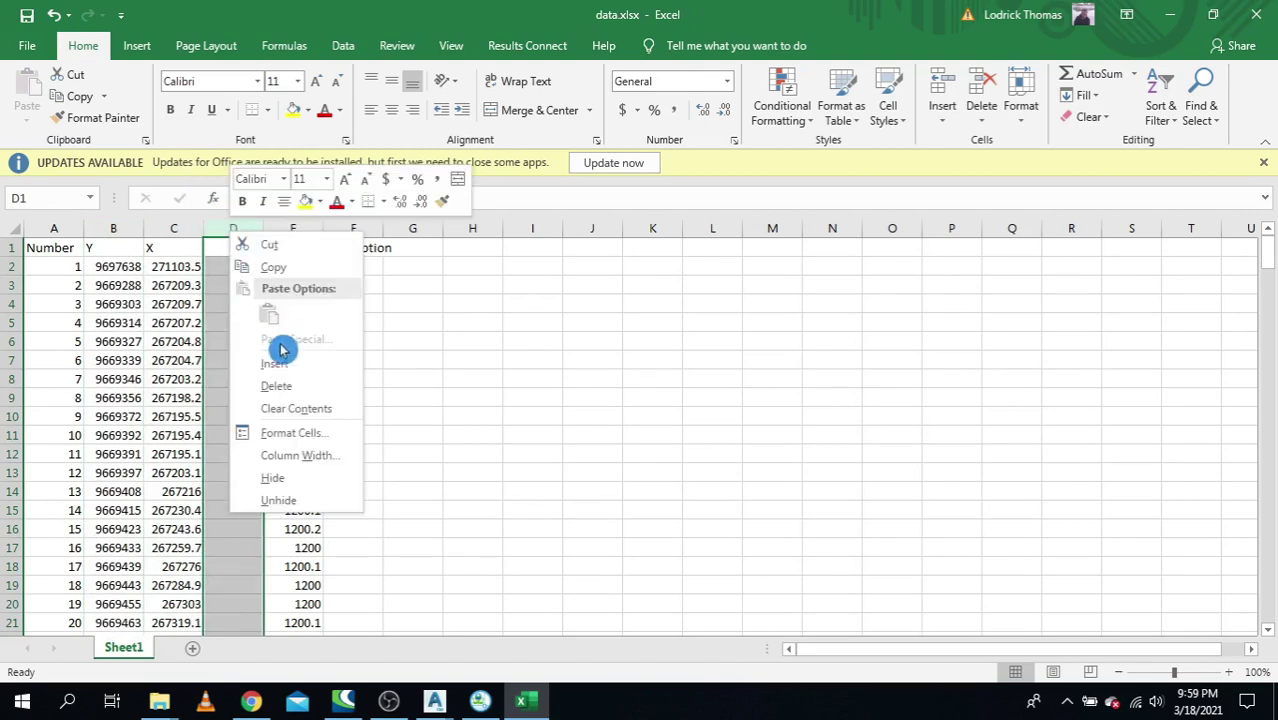
click(284, 381)
click(334, 331)
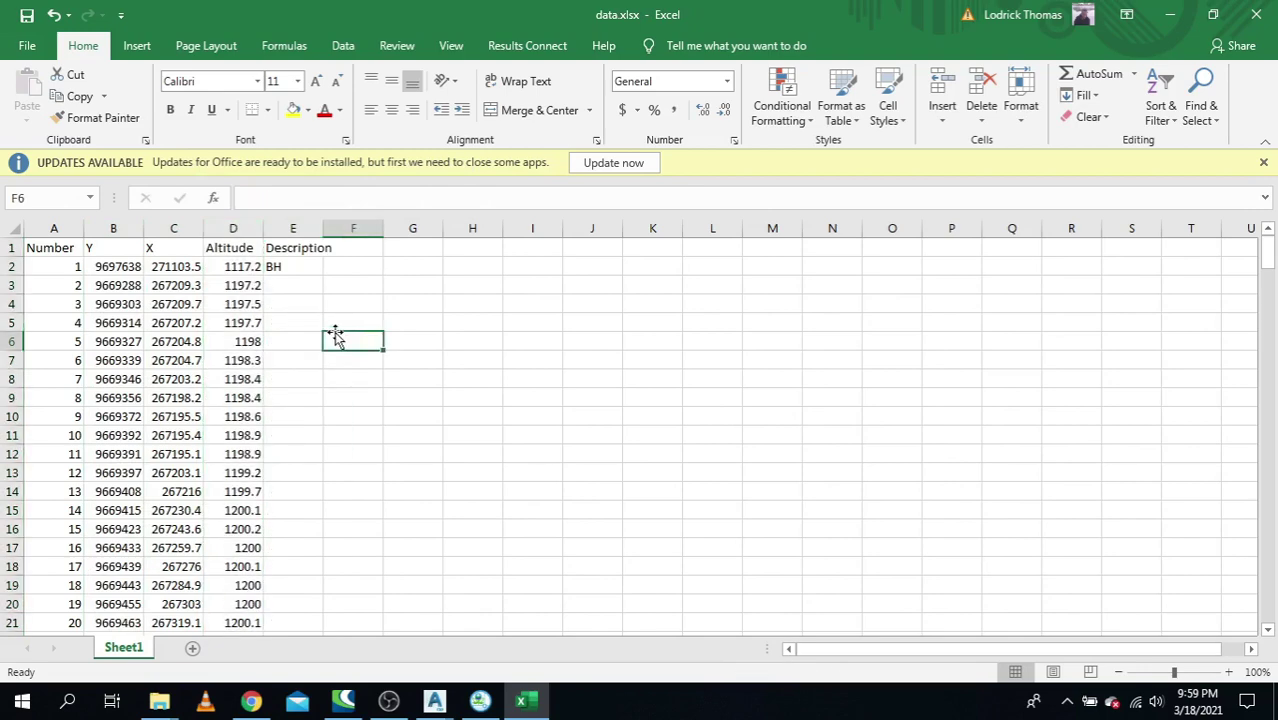
Review the reordered Number, Y, X, Altitude and Description columns
drag(57, 248, 302, 598)
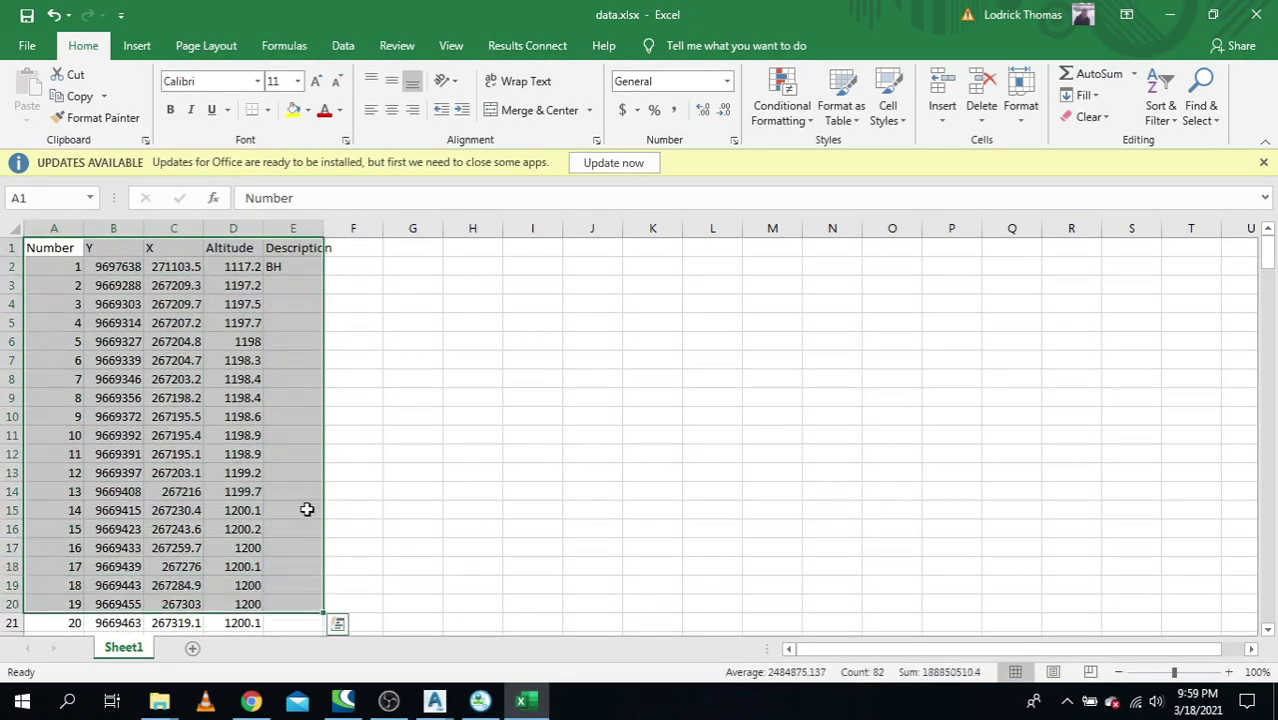
click(297, 247)
click(291, 263)
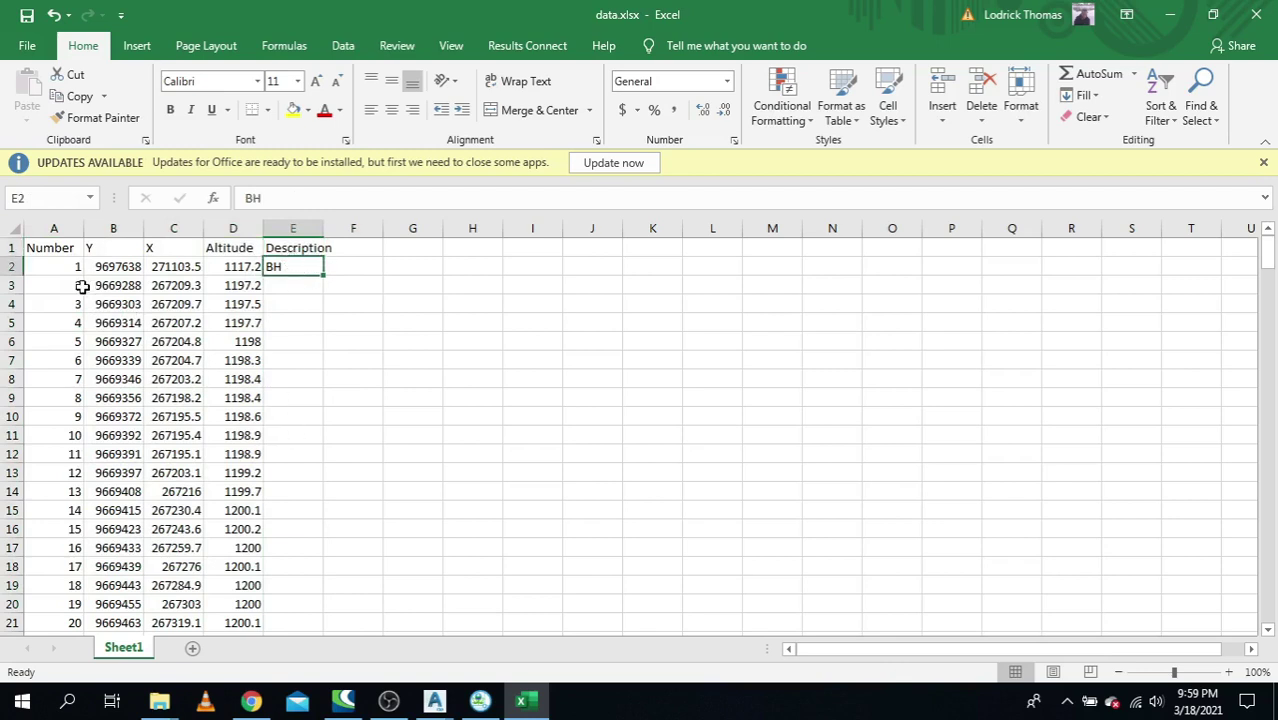
click(68, 250)
click(127, 247)
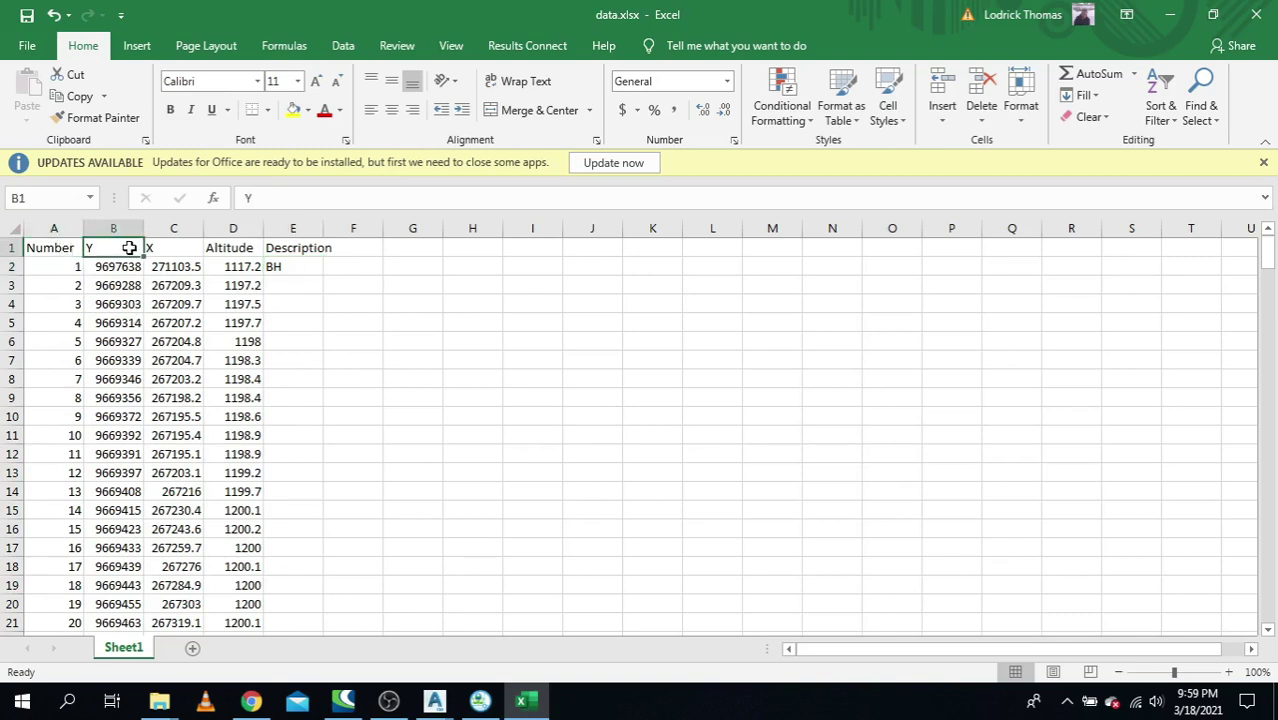
click(177, 252)
click(242, 252)
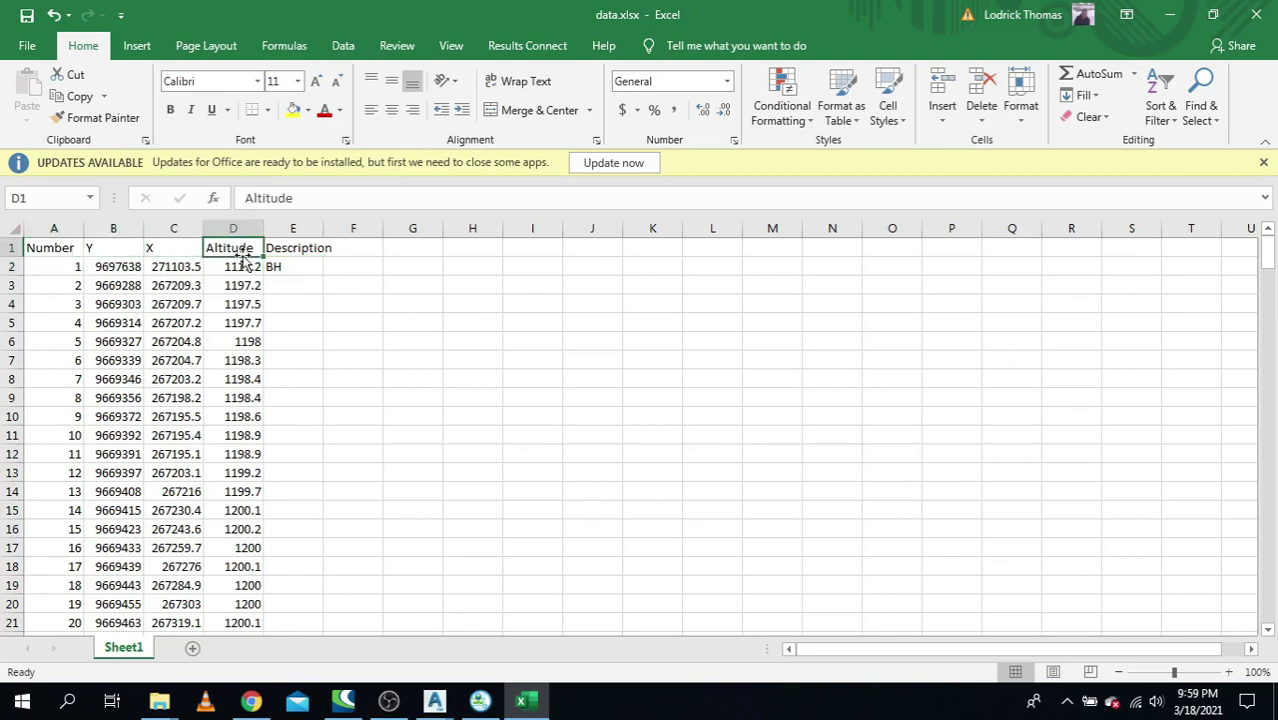
click(318, 251)
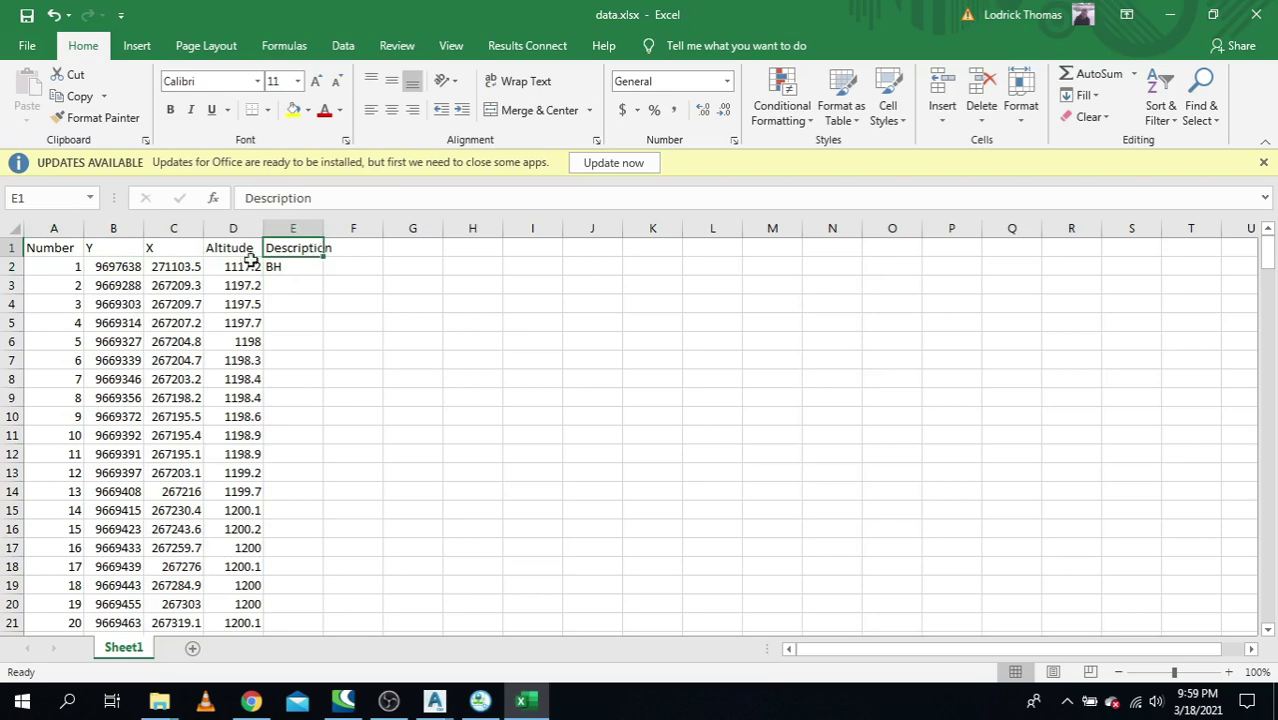
Delete the header row so row 1 holds the first data record
right_click(7, 247)
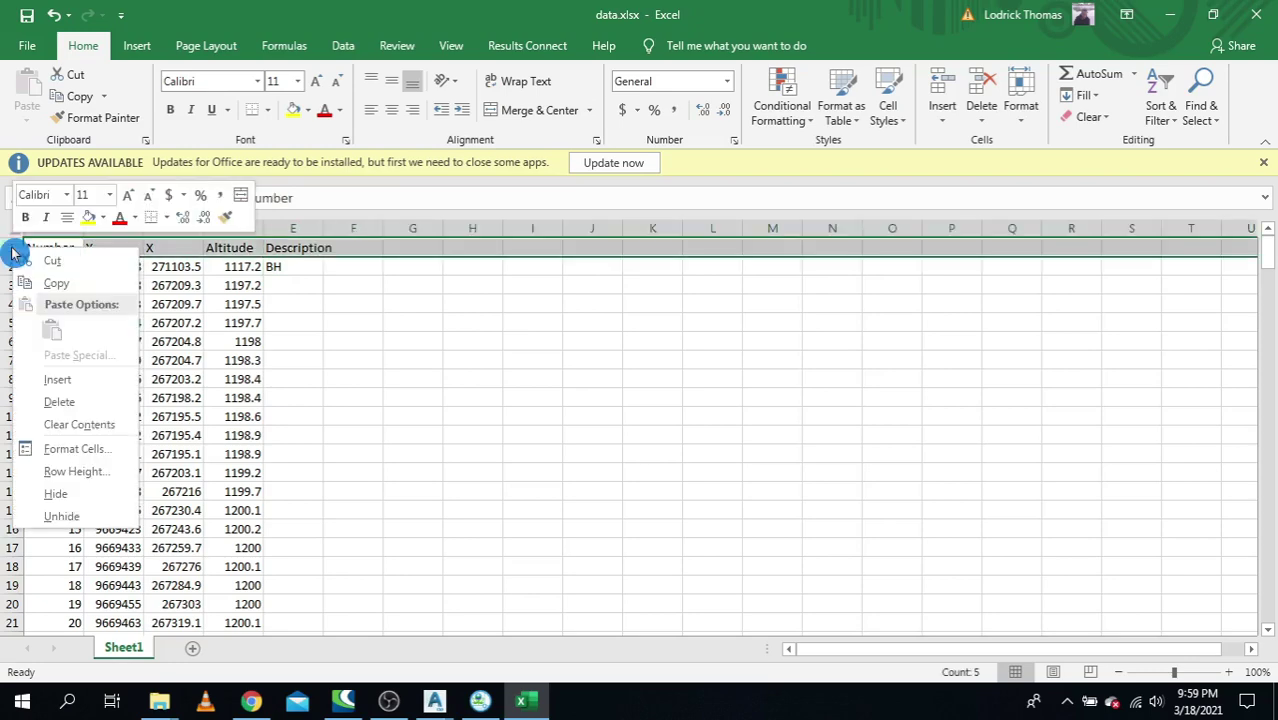
click(105, 408)
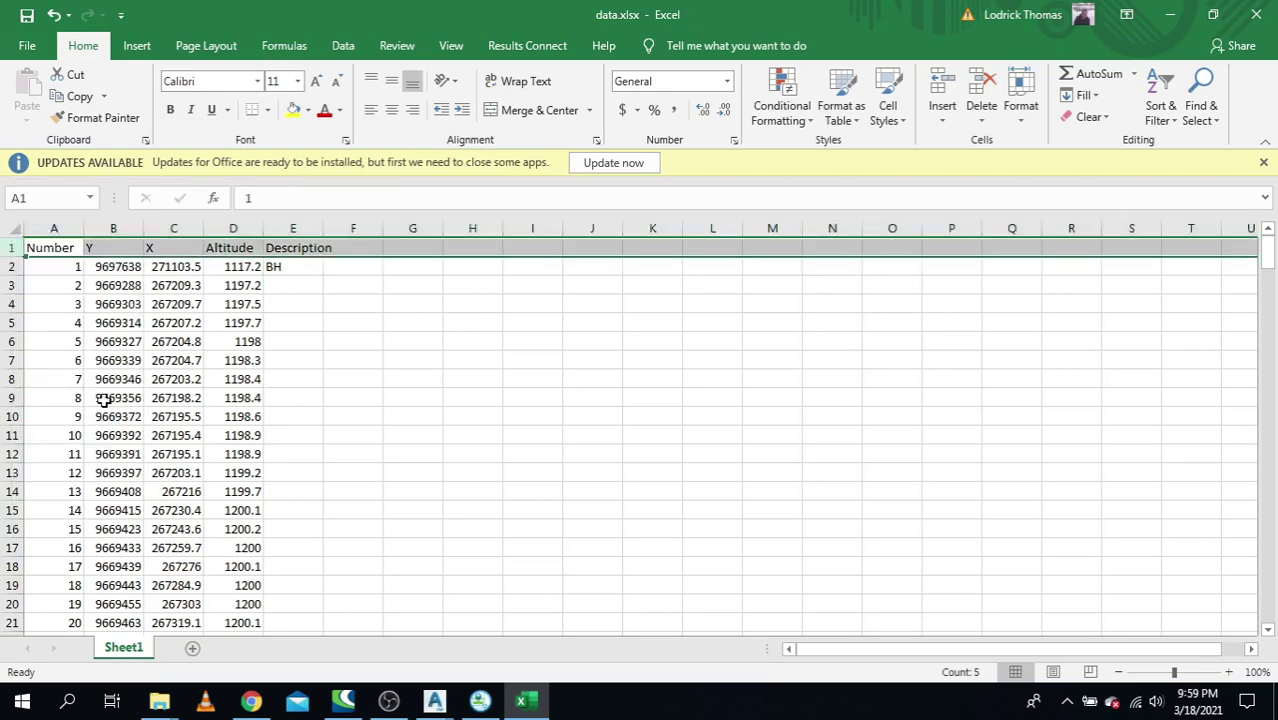
click(178, 306)
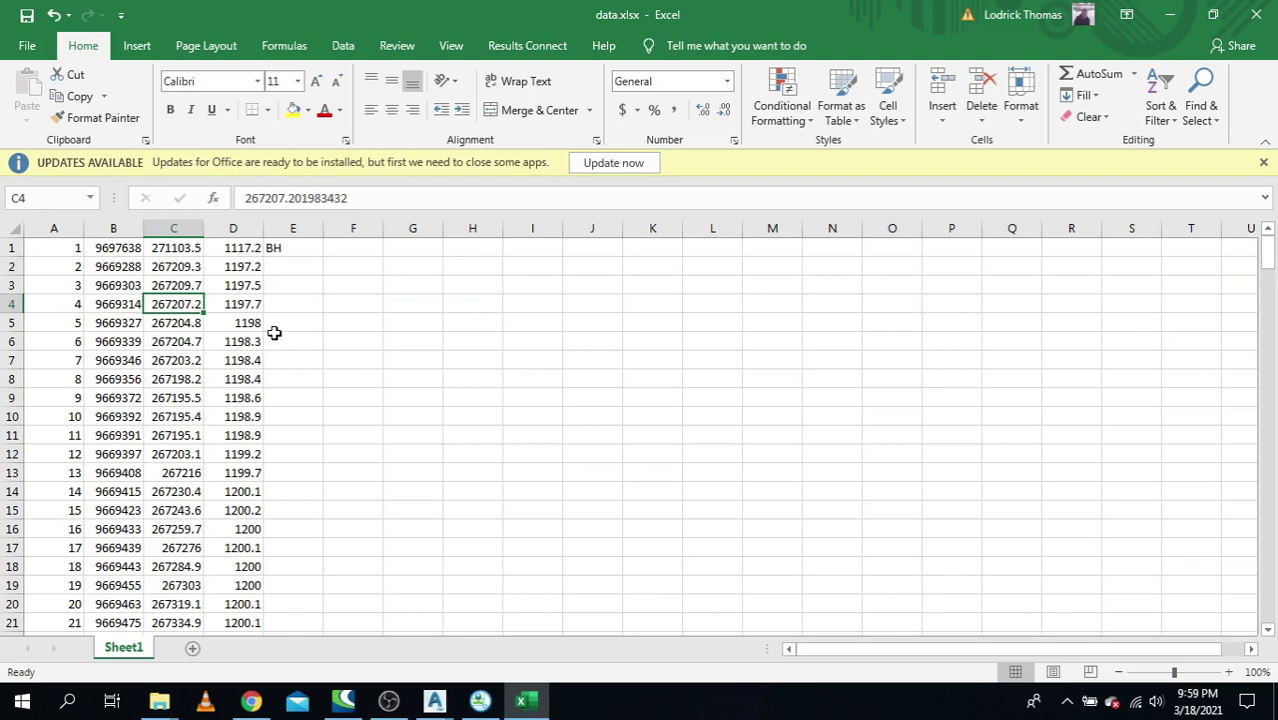
Save a copy named data2 as CSV (Comma delimited) in the Tutorial folder
click(32, 46)
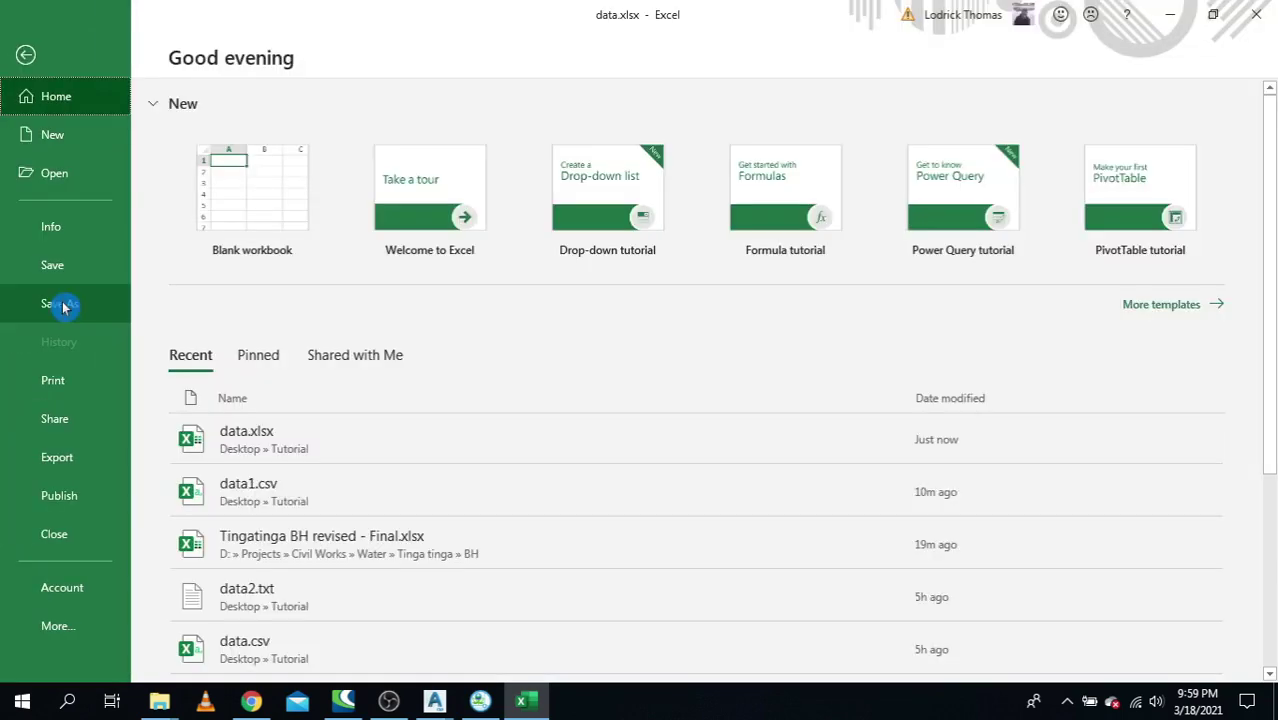
click(60, 303)
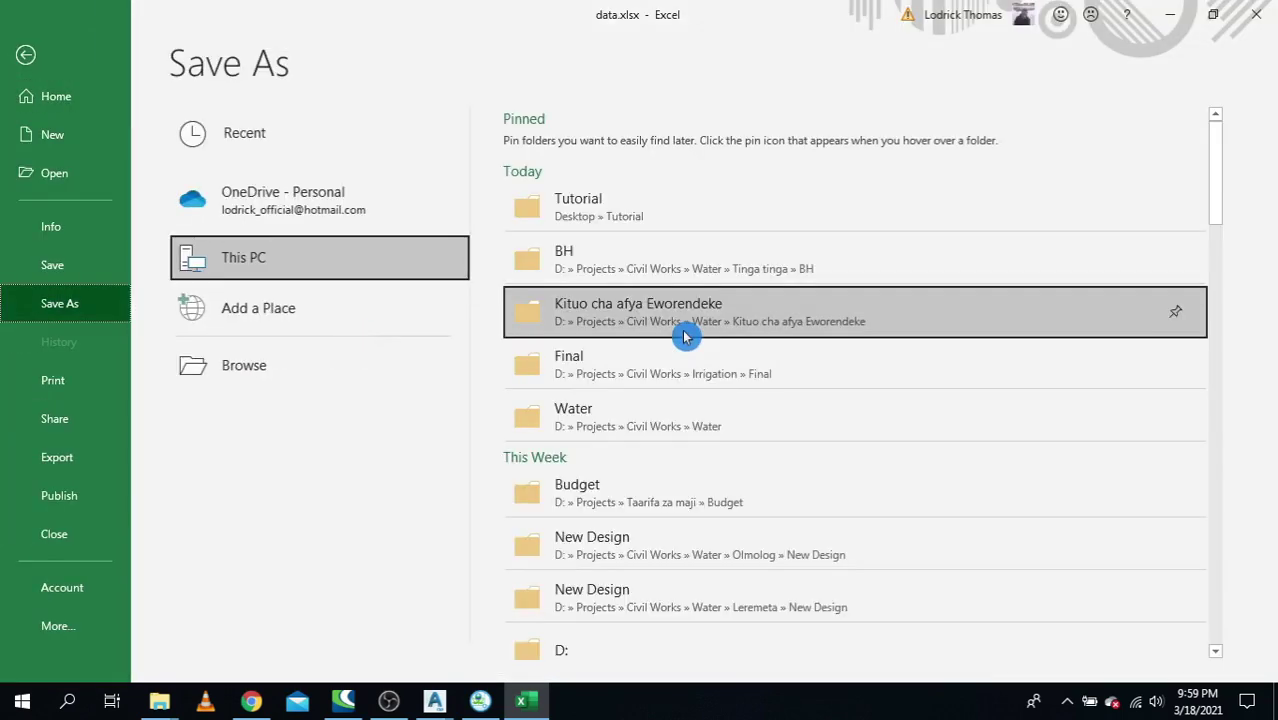
click(645, 215)
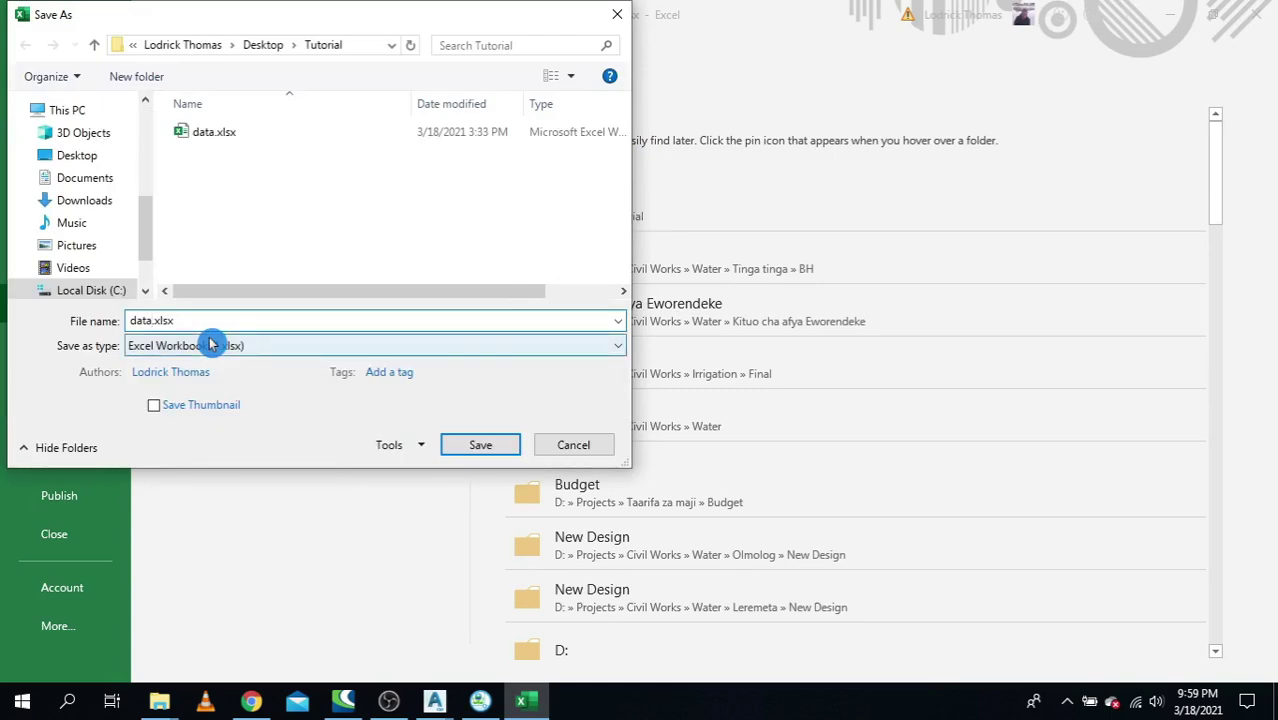
click(184, 327)
text(2)
click(188, 342)
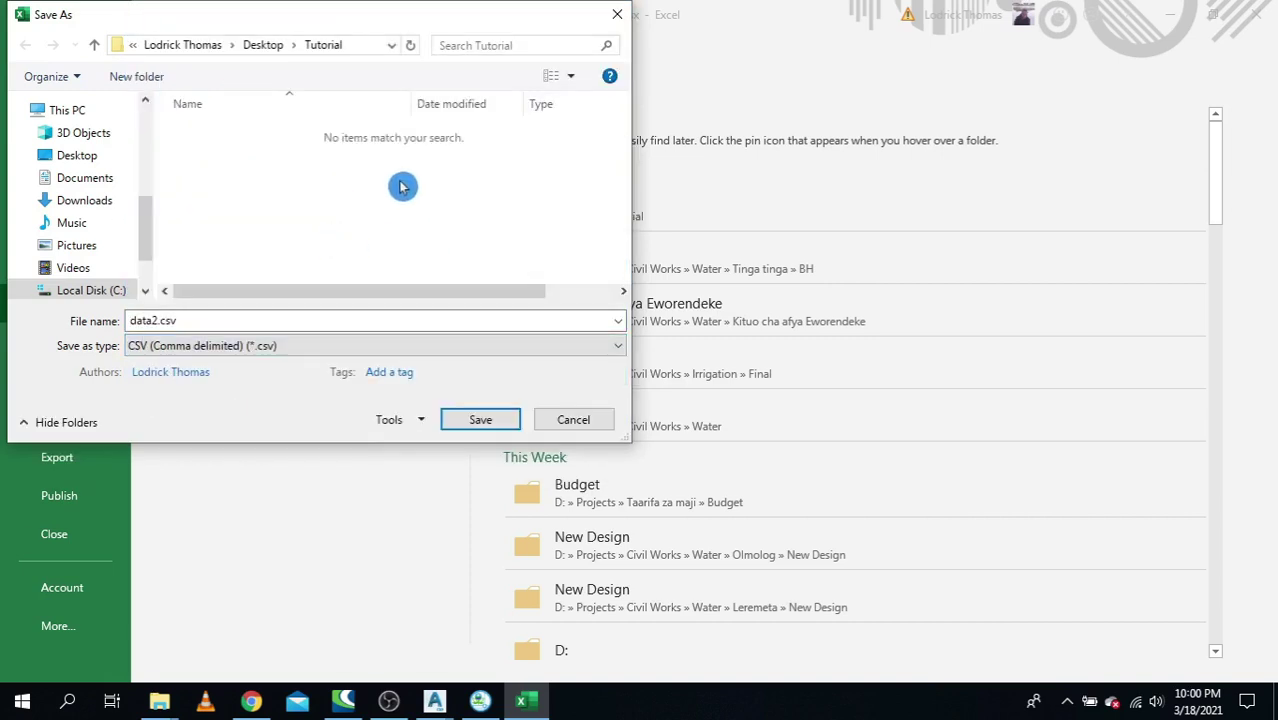
click(480, 420)
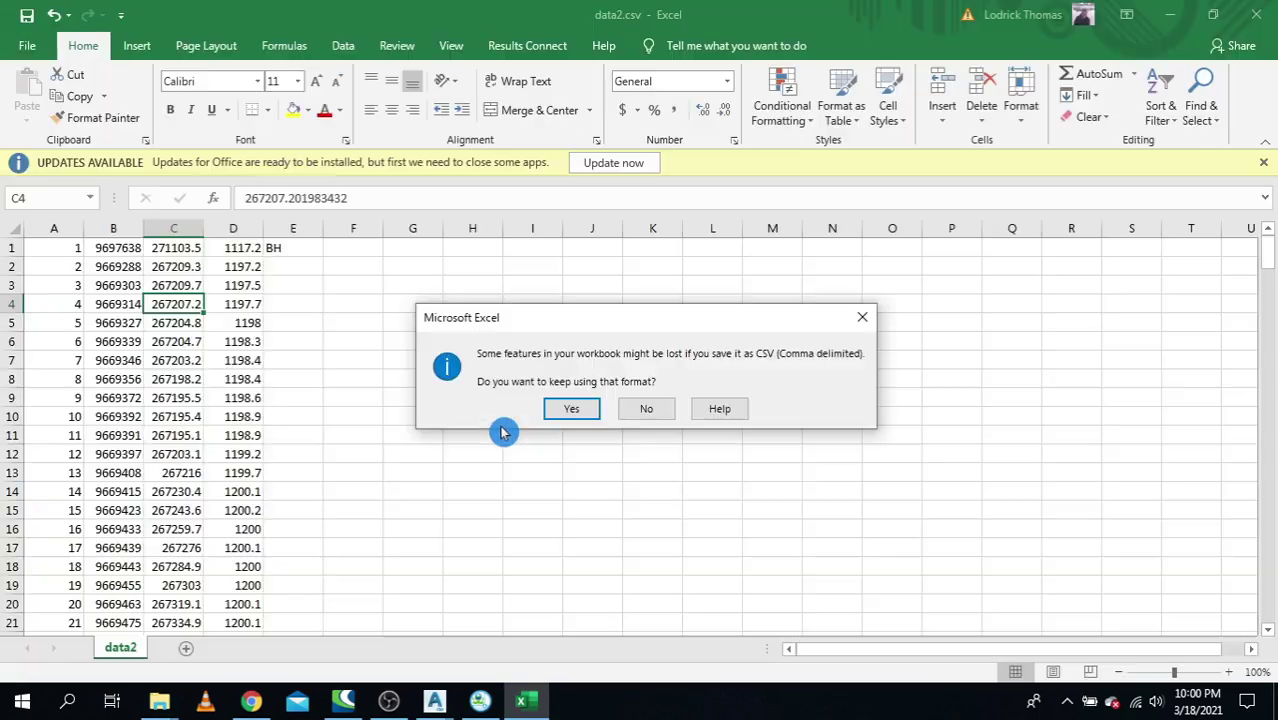
Decline keeping the workbook in CSV format and bring up the Tutorial folder window
click(650, 409)
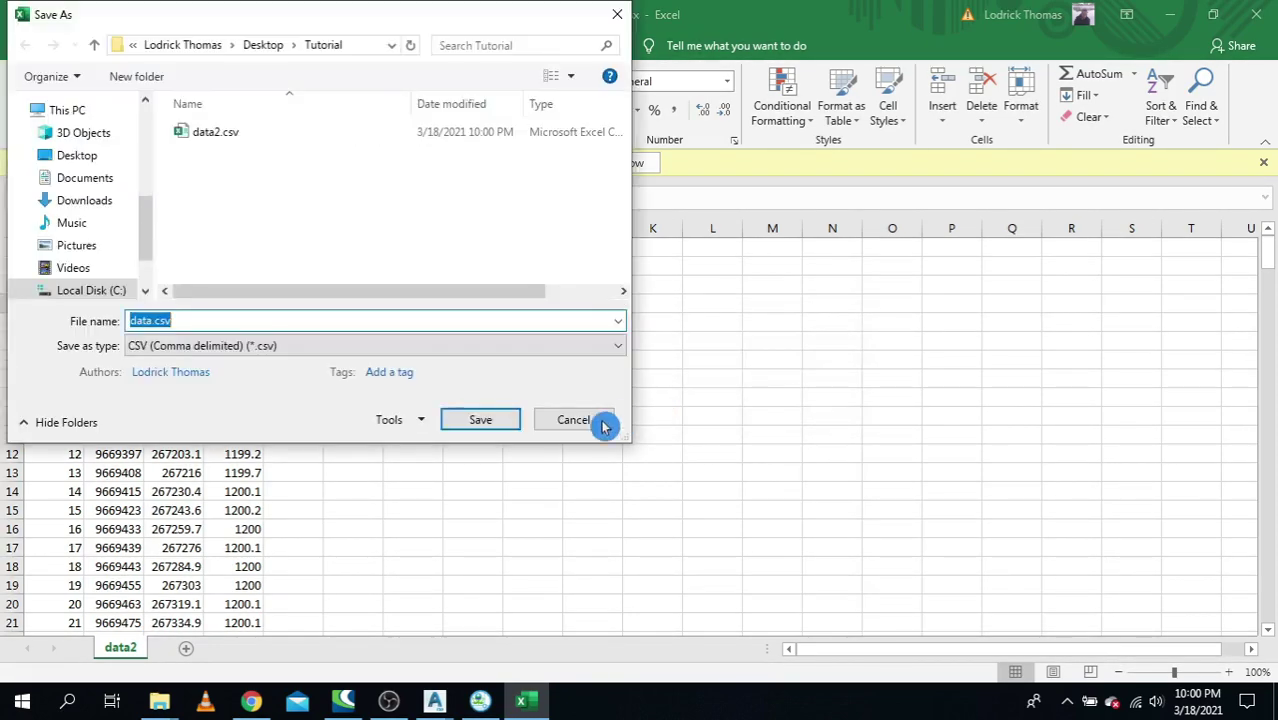
click(568, 427)
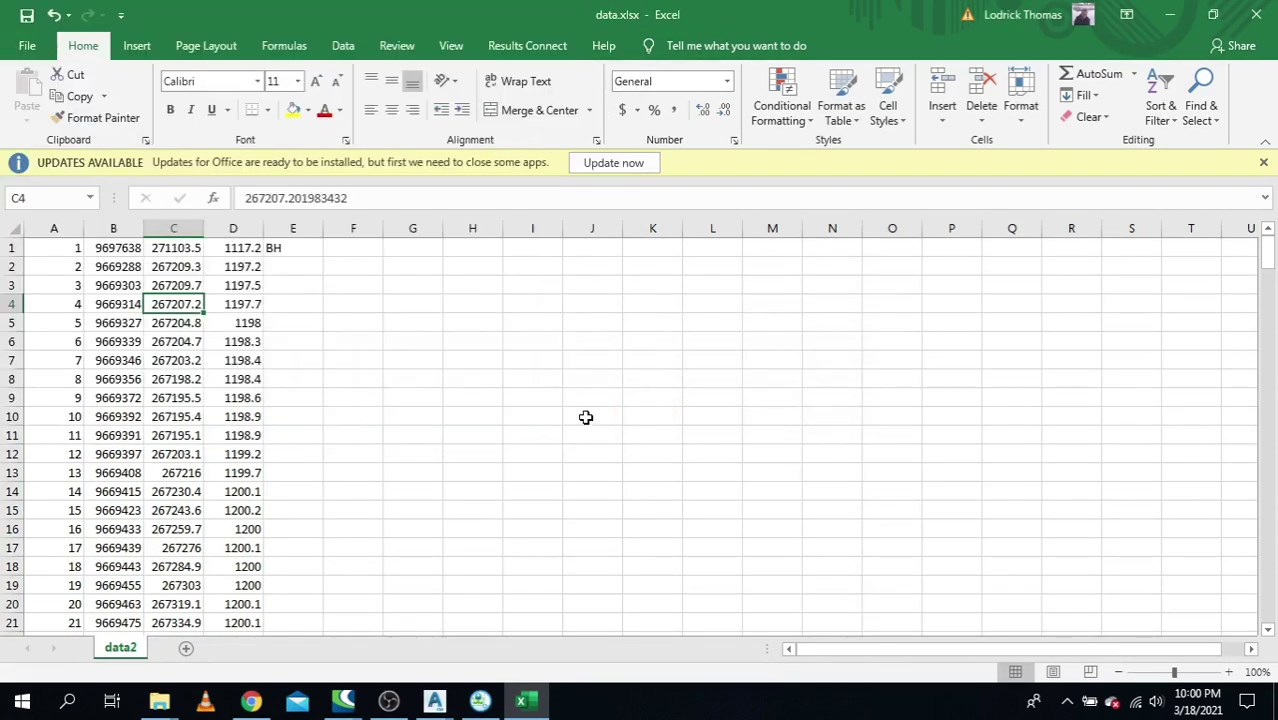
mouse_move(159, 700)
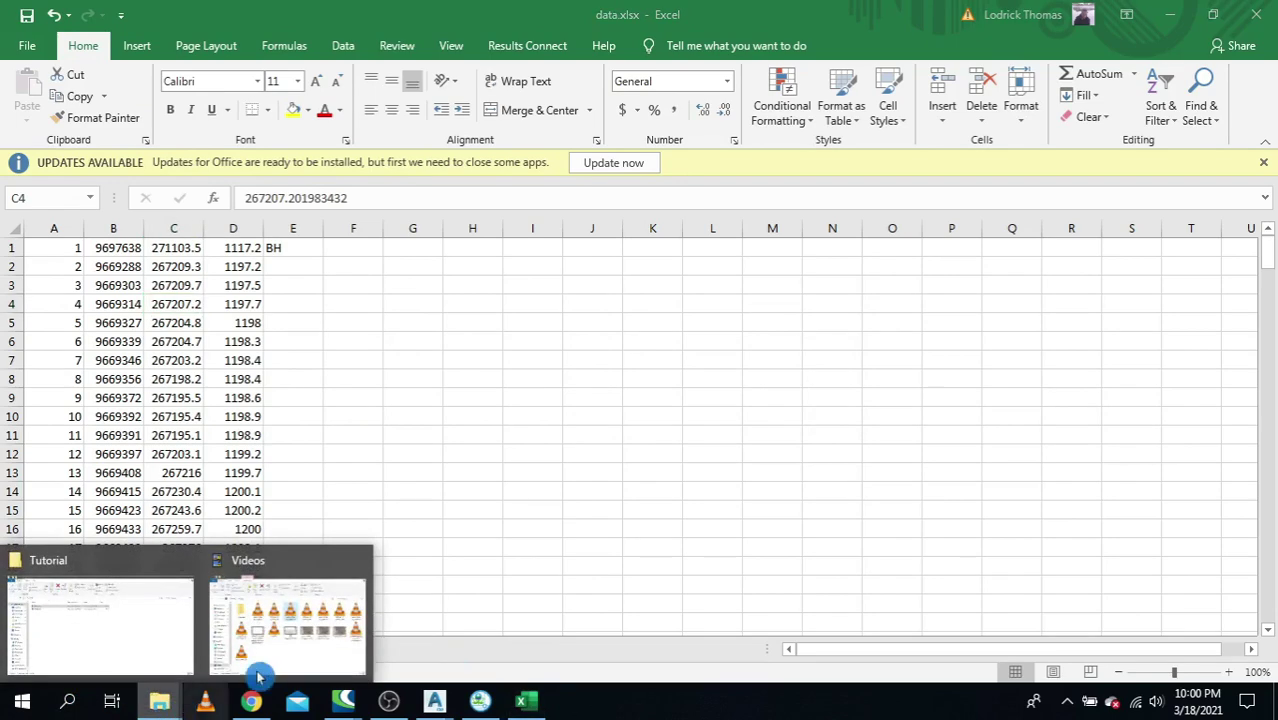
click(137, 622)
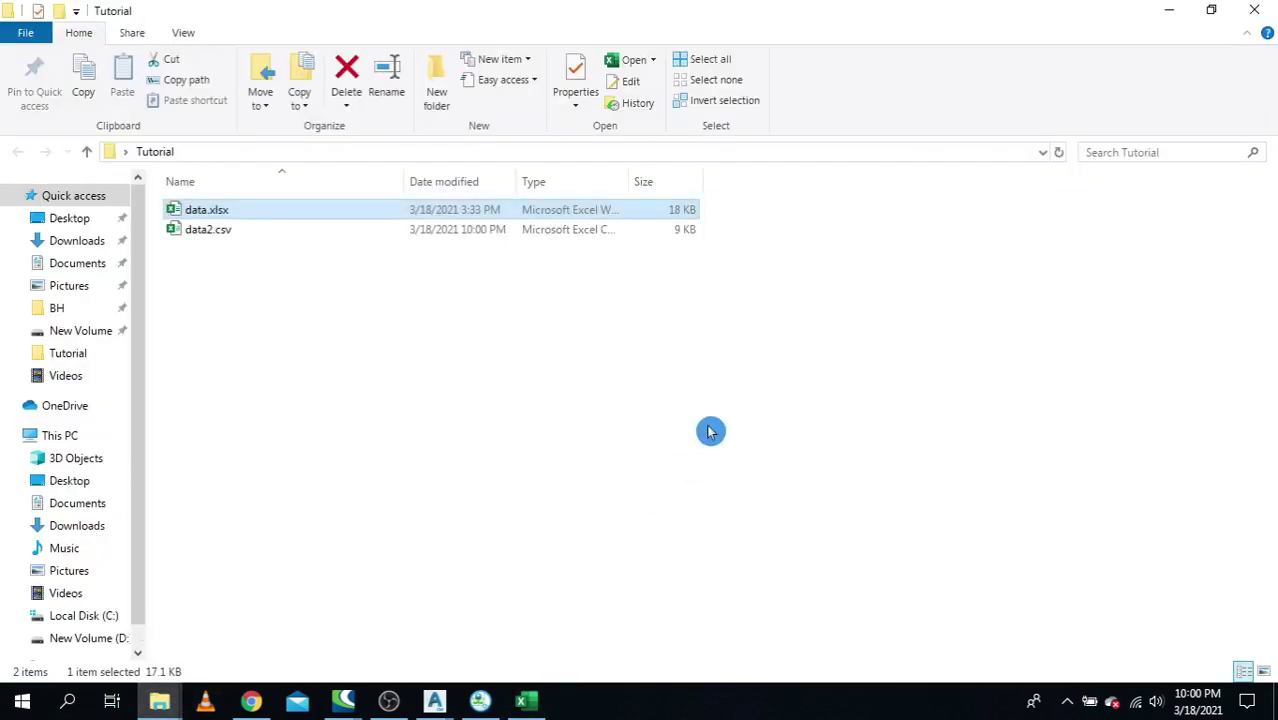
Select data2.csv in the Tutorial folder to confirm it saved, then minimize the folder window
click(234, 230)
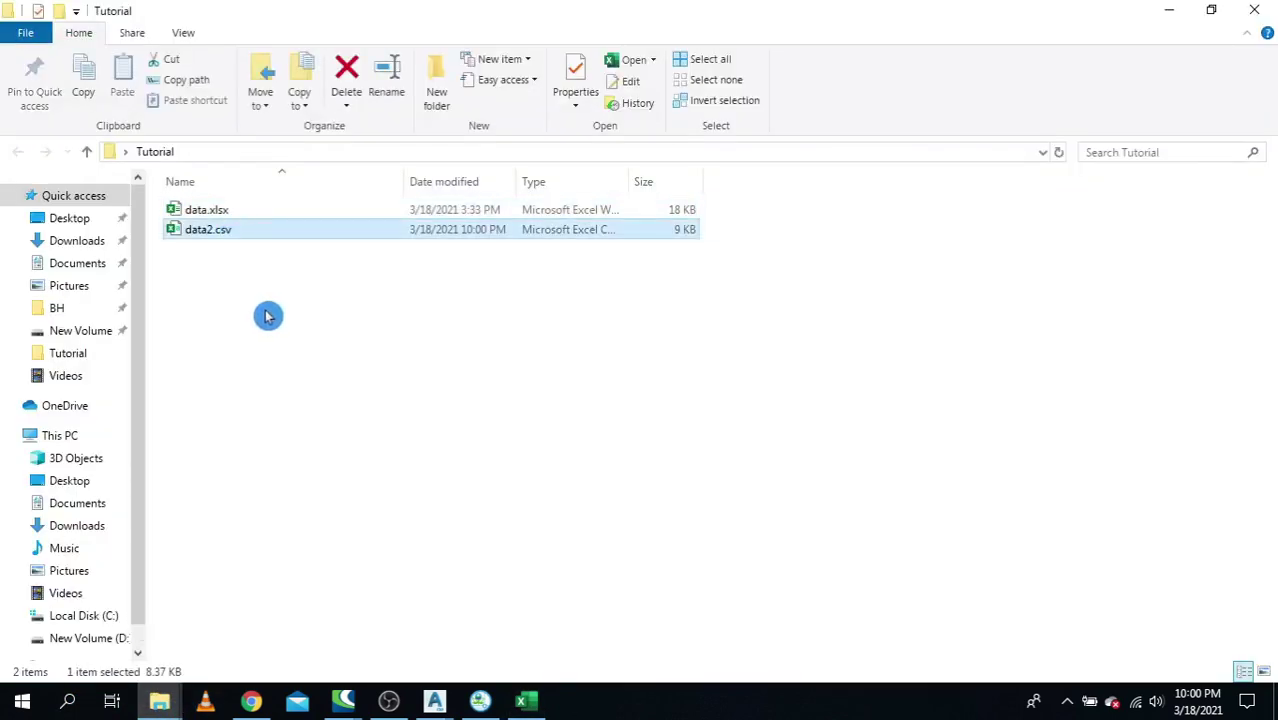
click(1166, 14)
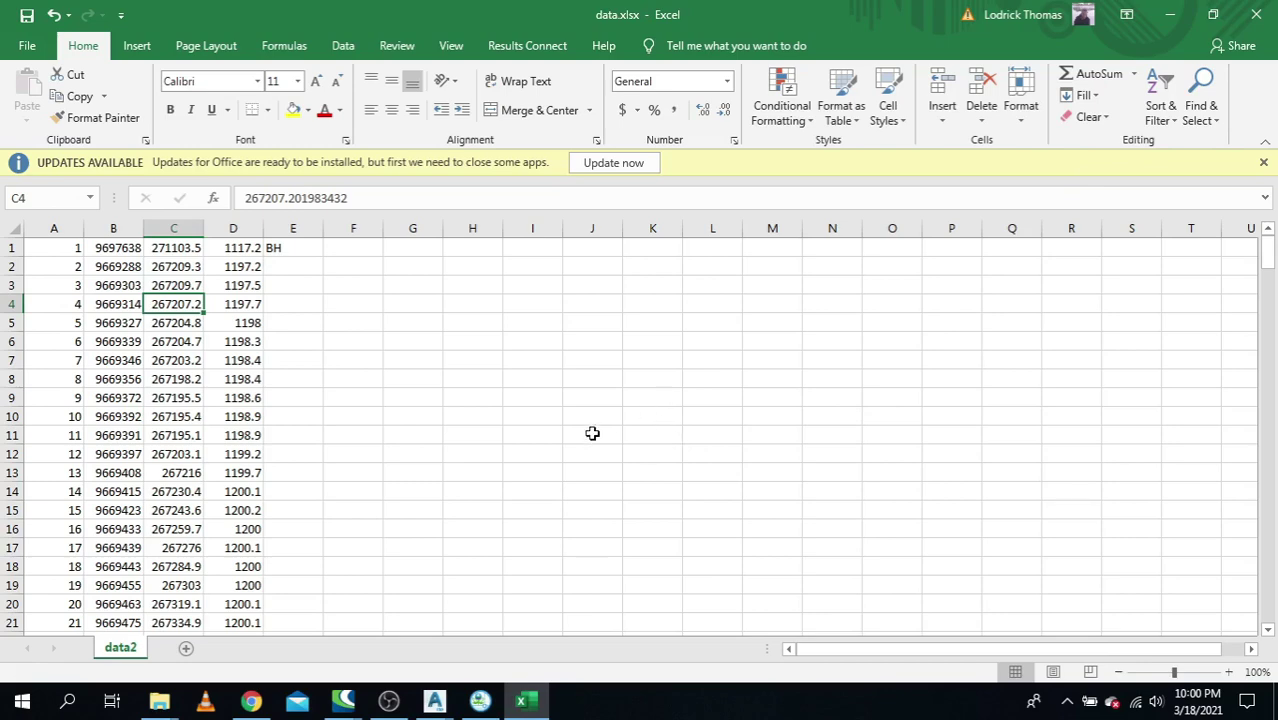
Switch to Drawing2 in Civil 3D, keeping the Civil 3D workspace
click(434, 700)
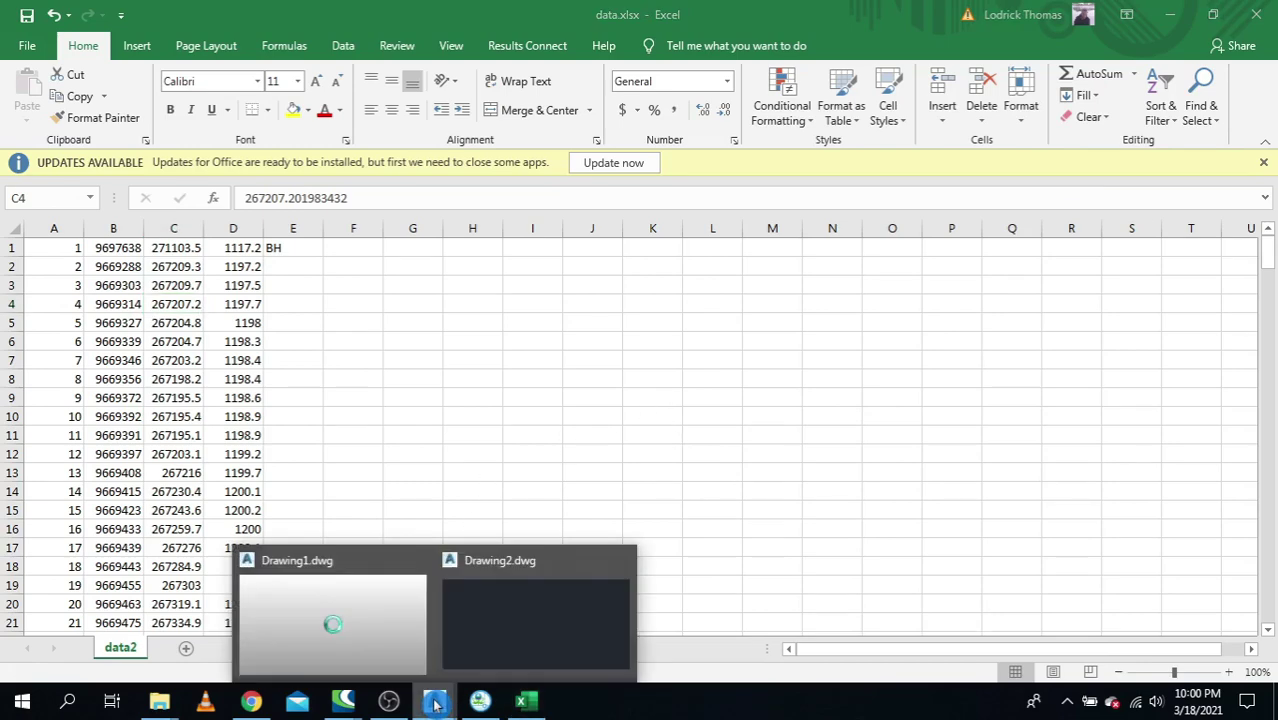
click(553, 602)
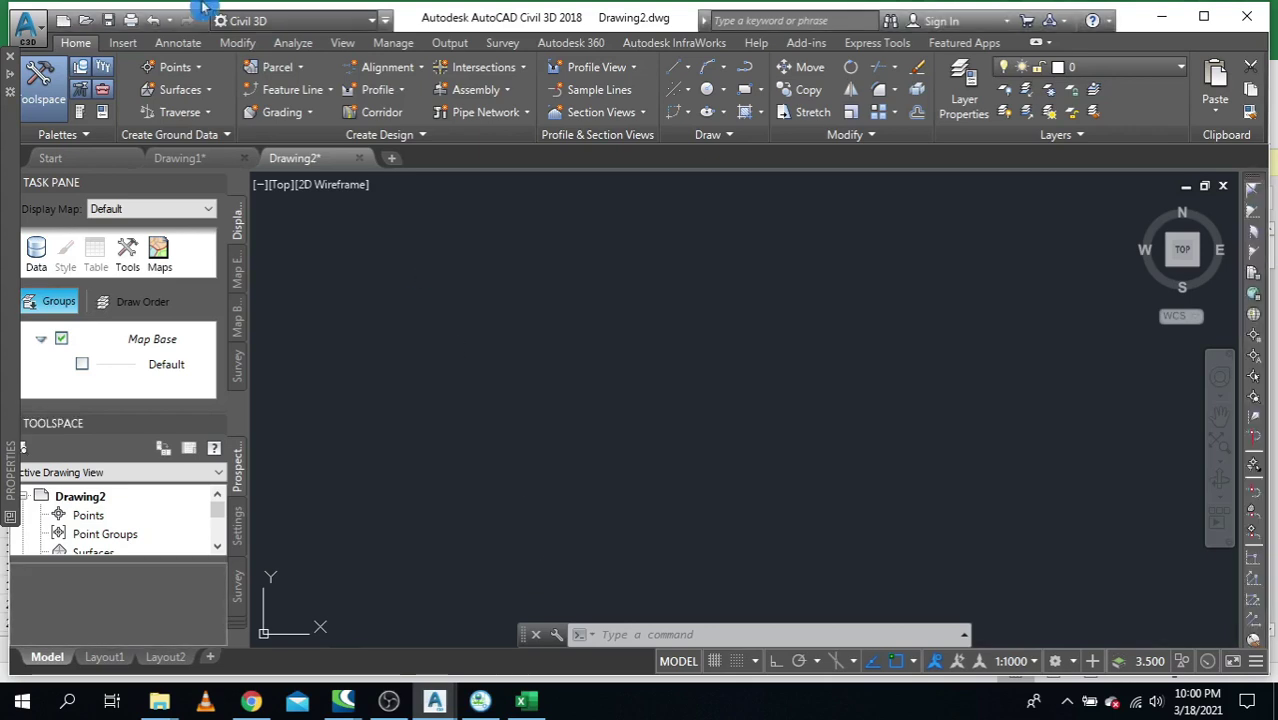
click(272, 22)
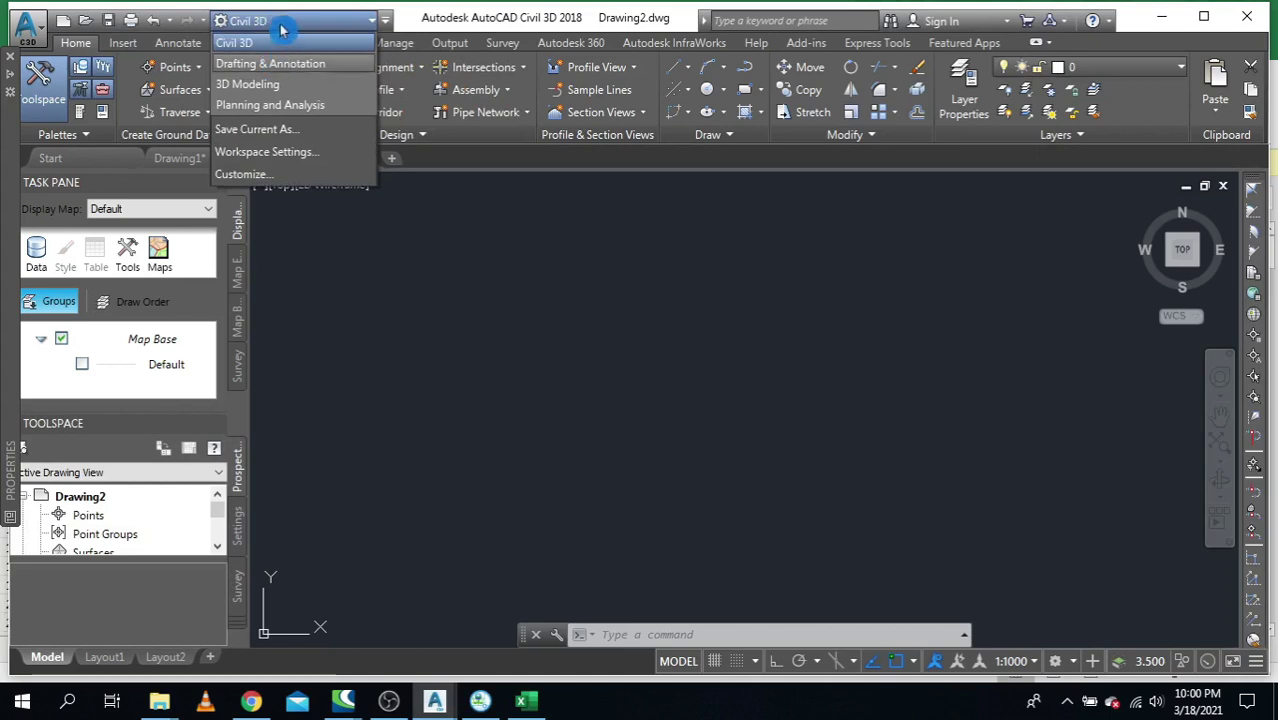
click(285, 30)
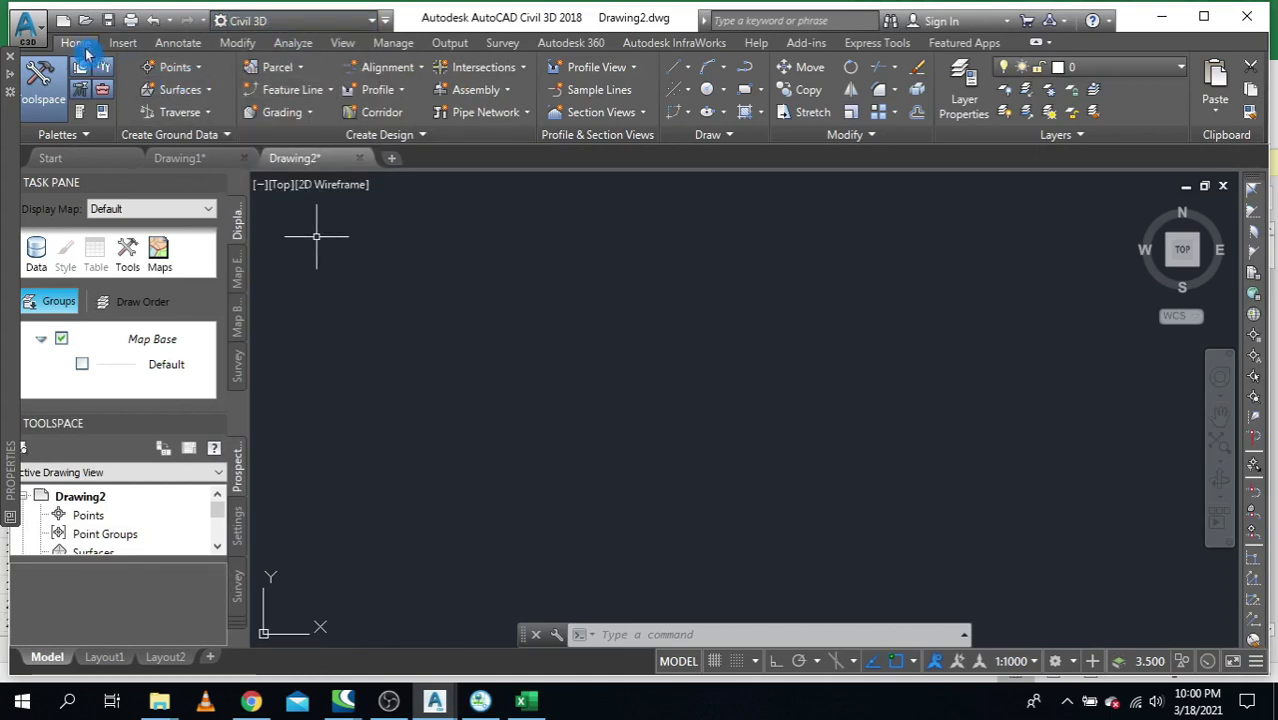
Open the Point Creation Tools toolbar, move it into the drawing, and start Import Points
click(199, 68)
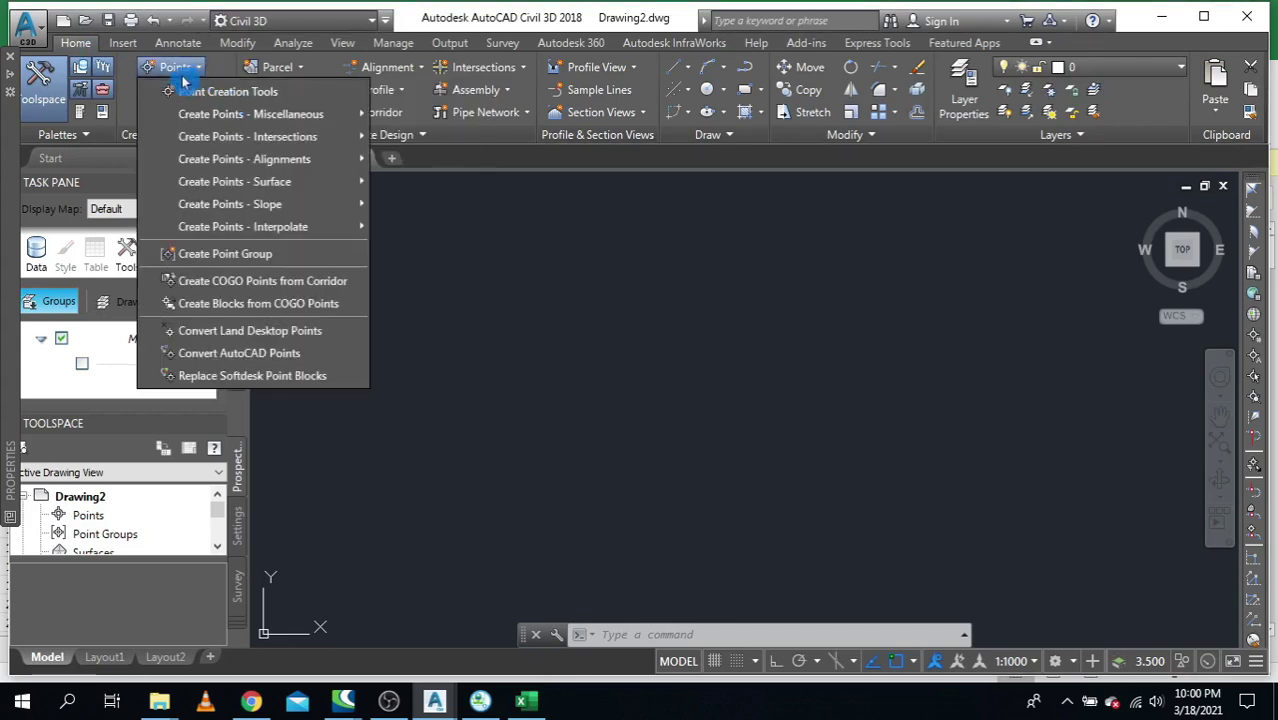
click(240, 92)
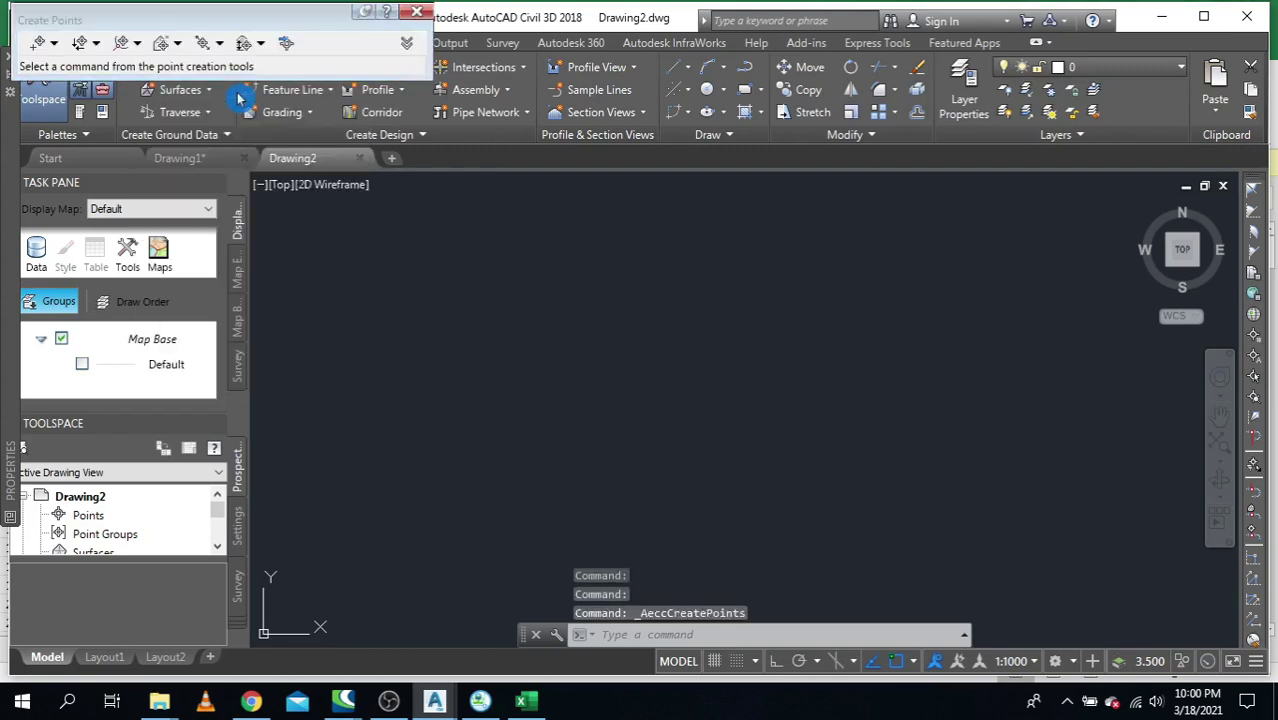
drag(250, 22, 532, 218)
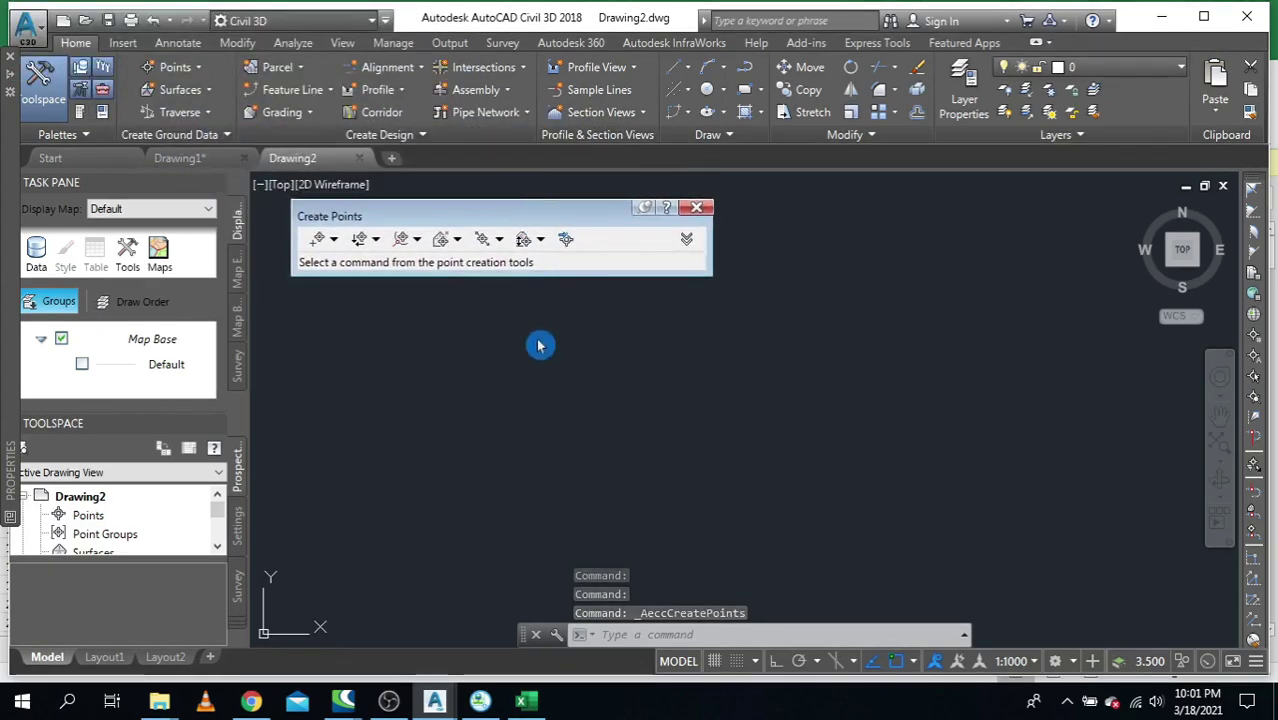
click(568, 245)
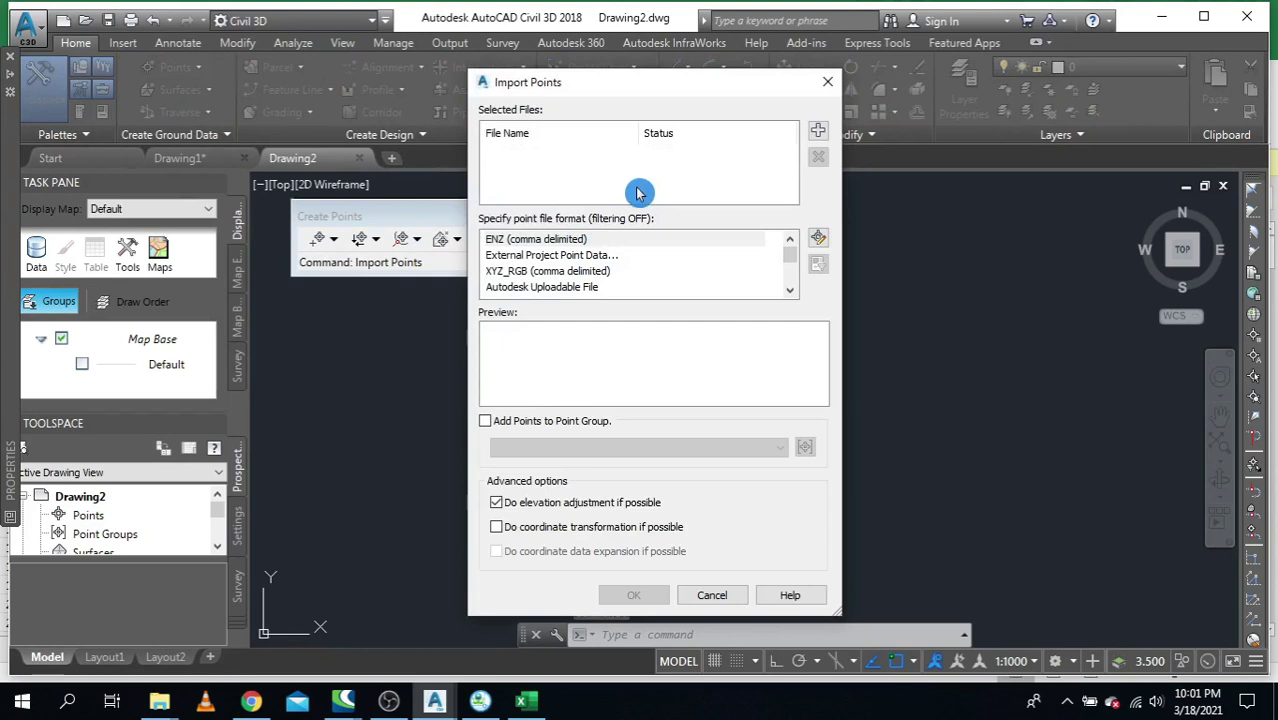
Add data2.csv from the Tutorial folder, using the All Files filter, to the import list
click(820, 136)
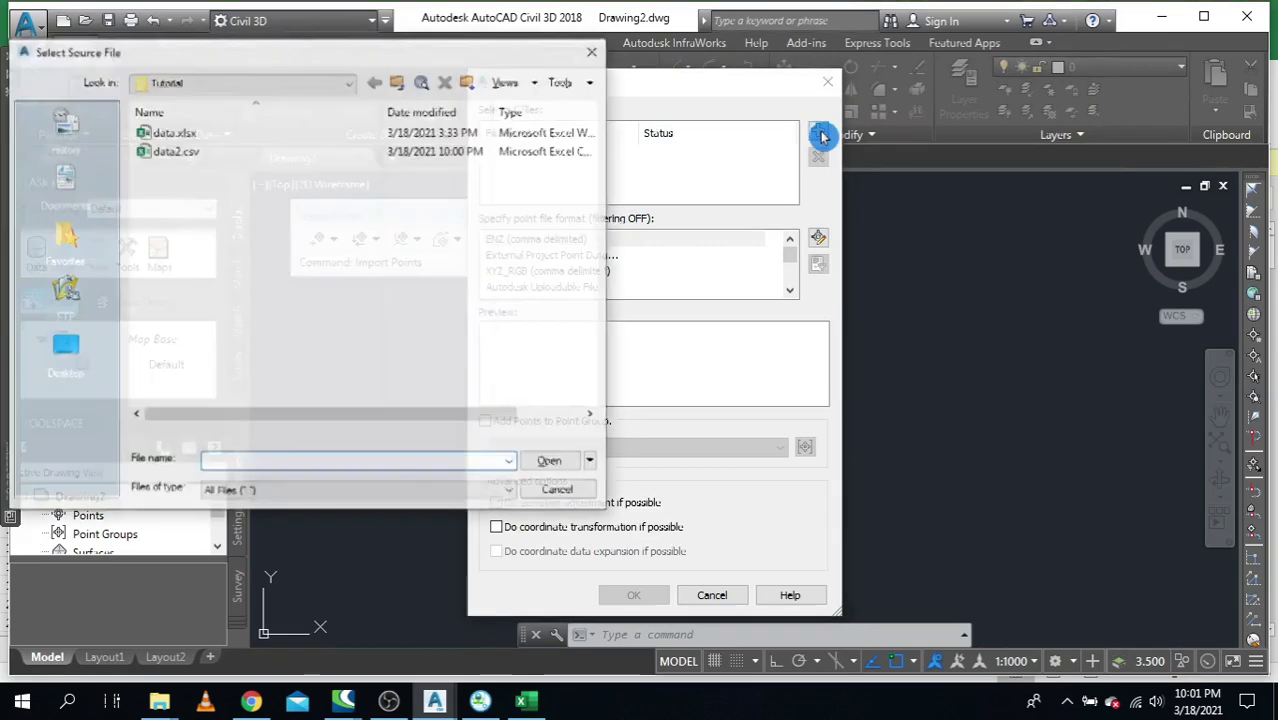
click(200, 155)
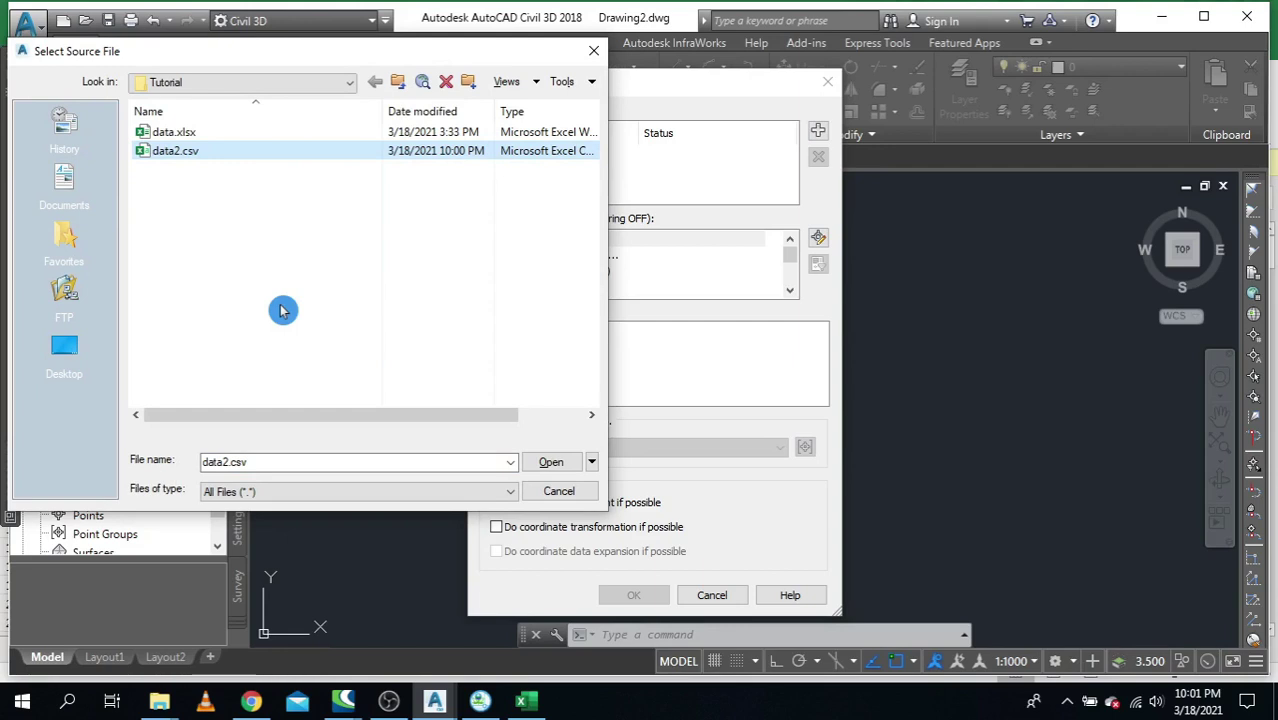
click(308, 491)
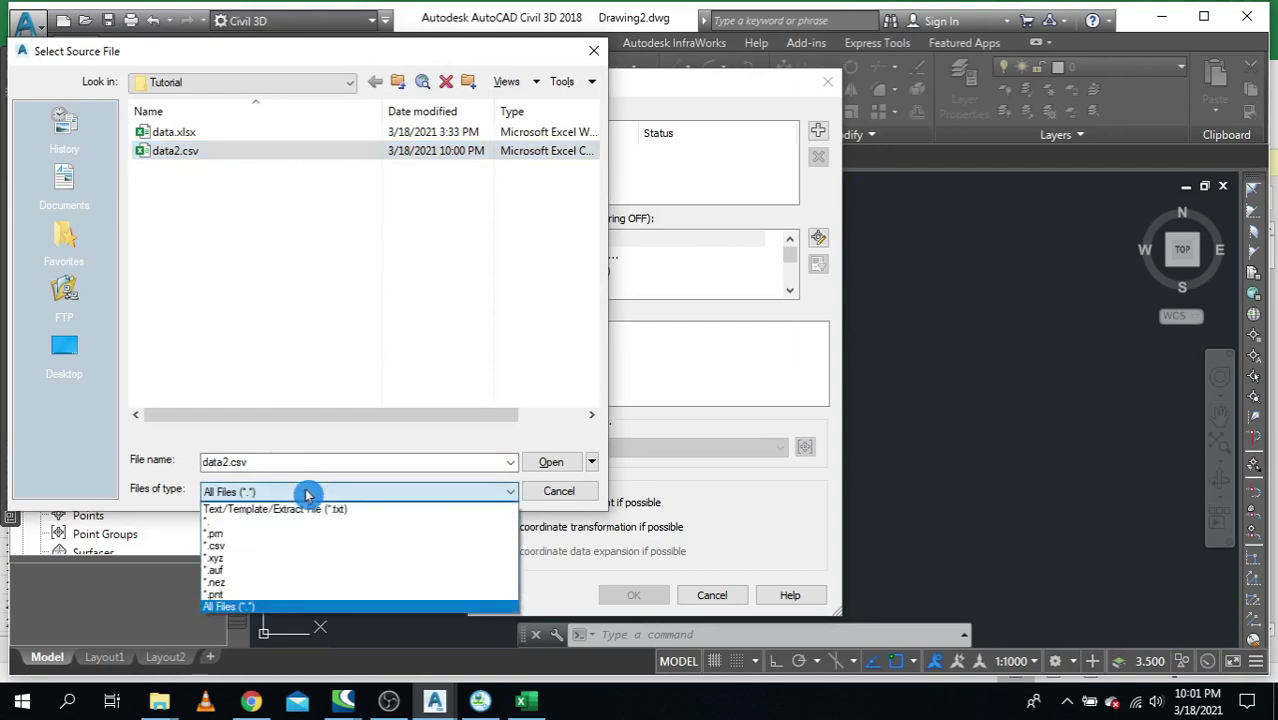
click(240, 606)
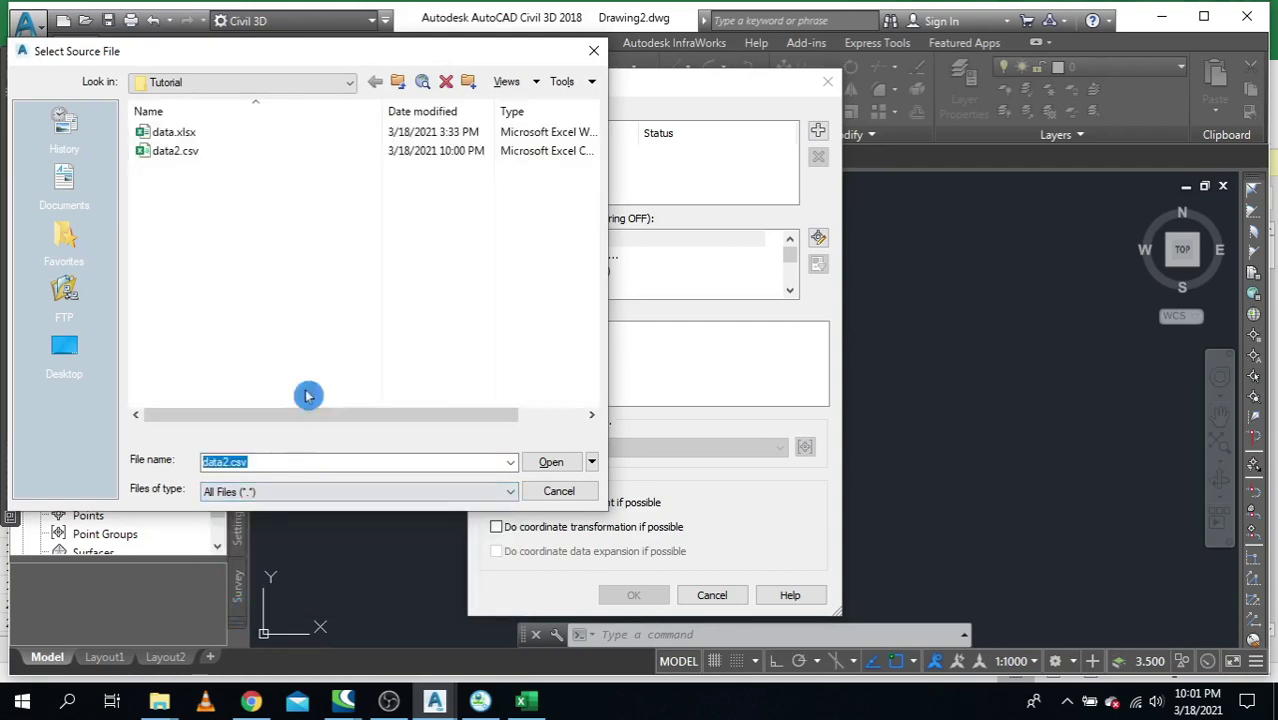
click(277, 491)
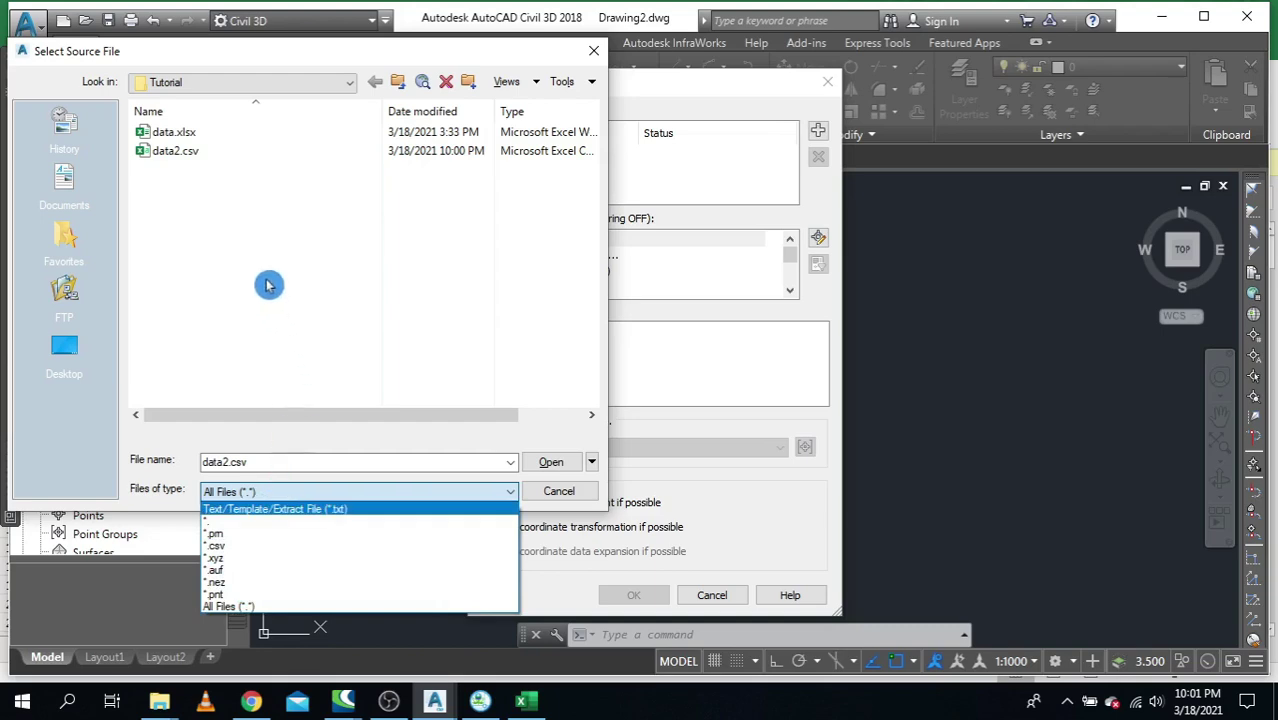
click(265, 280)
click(172, 152)
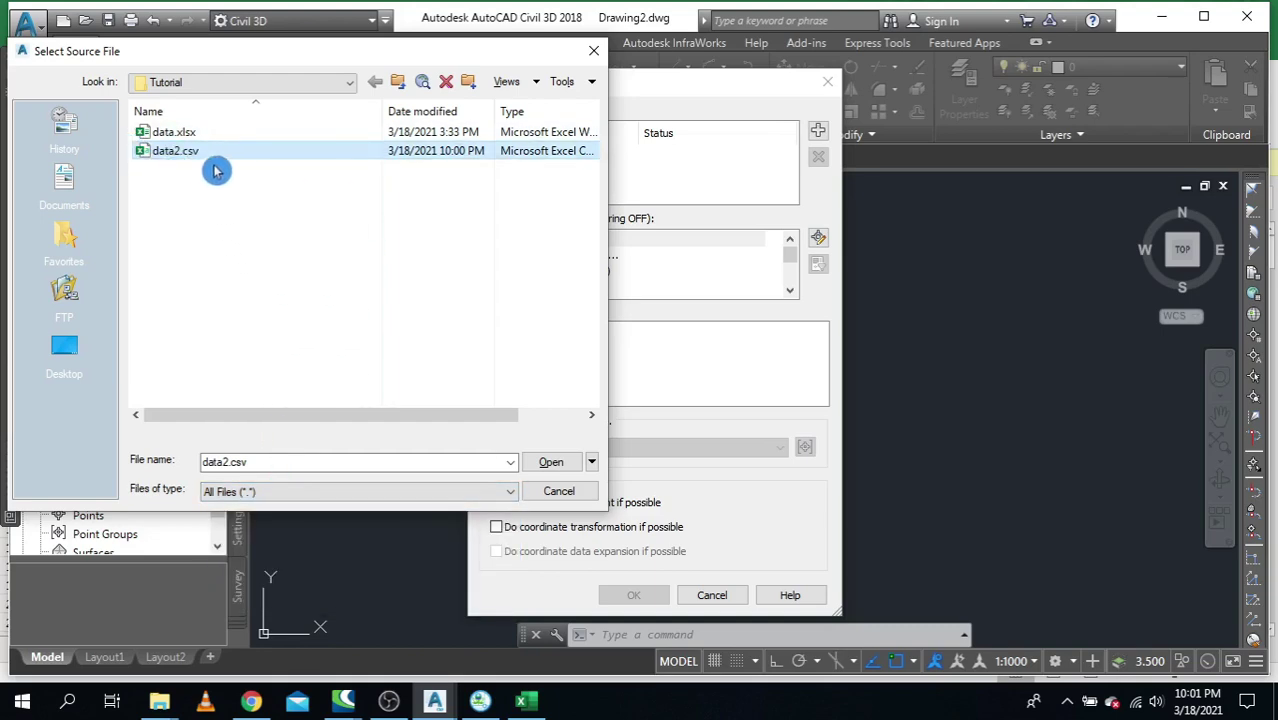
click(555, 466)
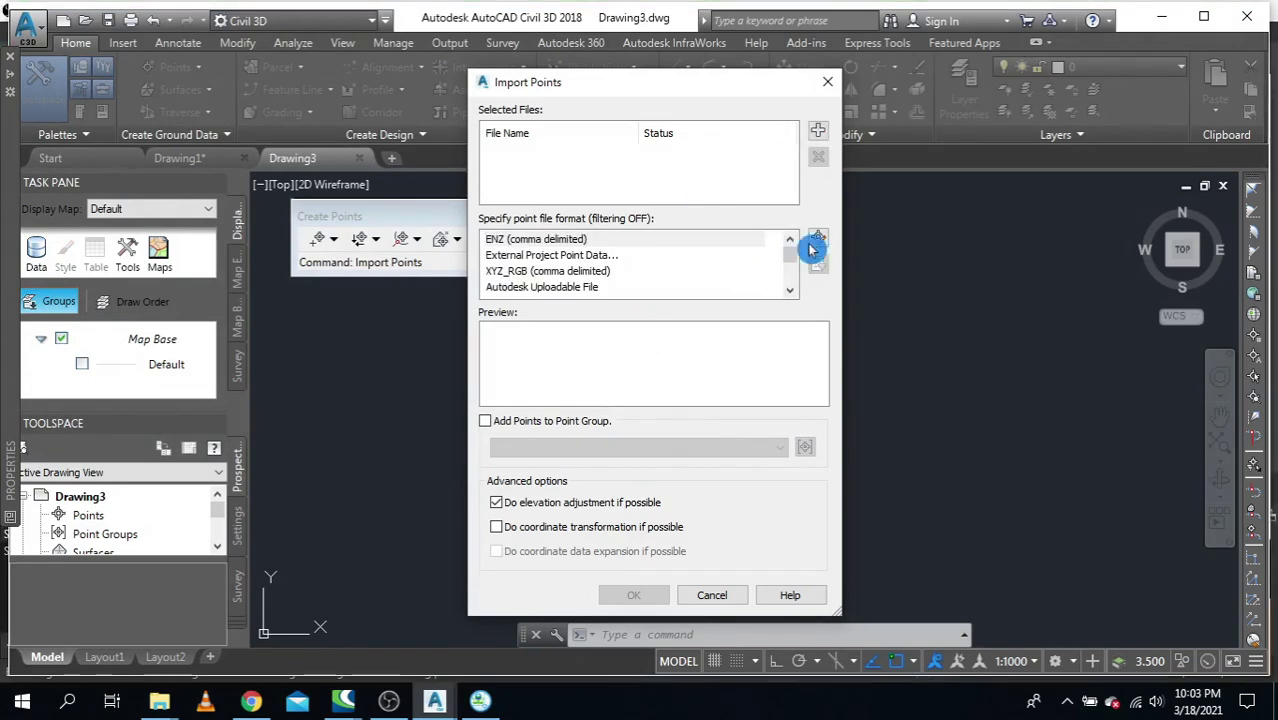
click(816, 138)
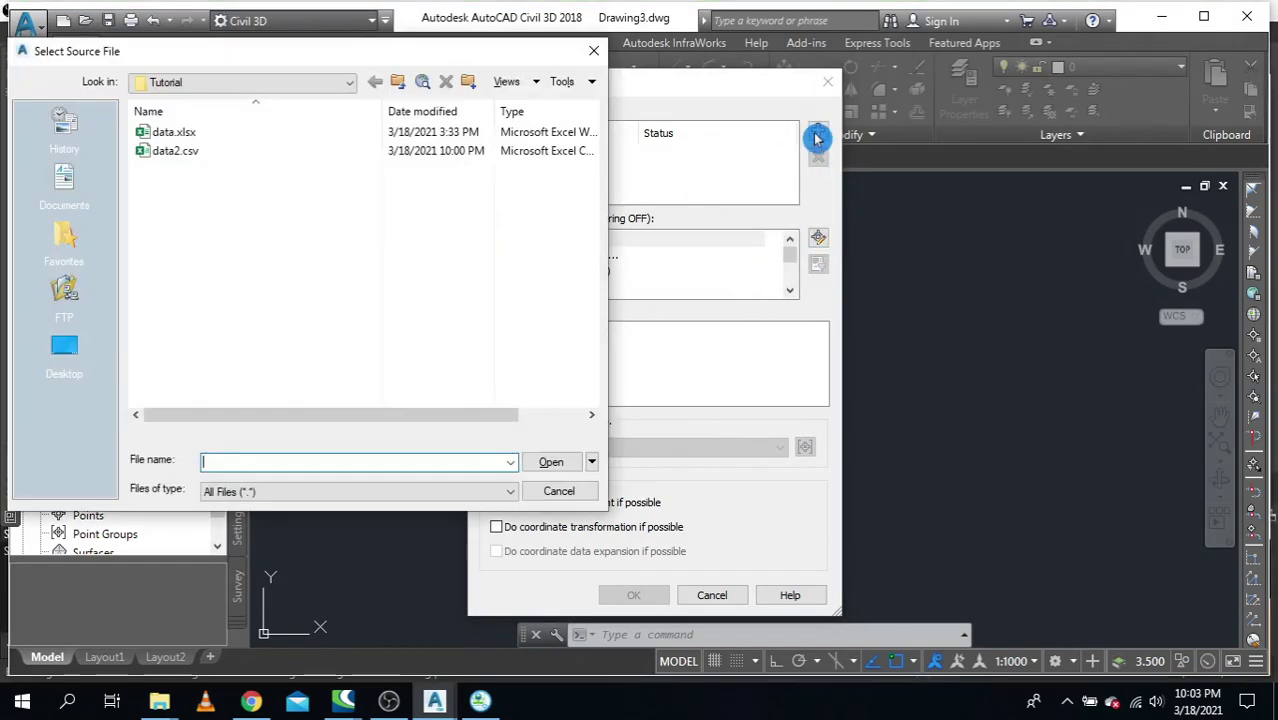
click(174, 153)
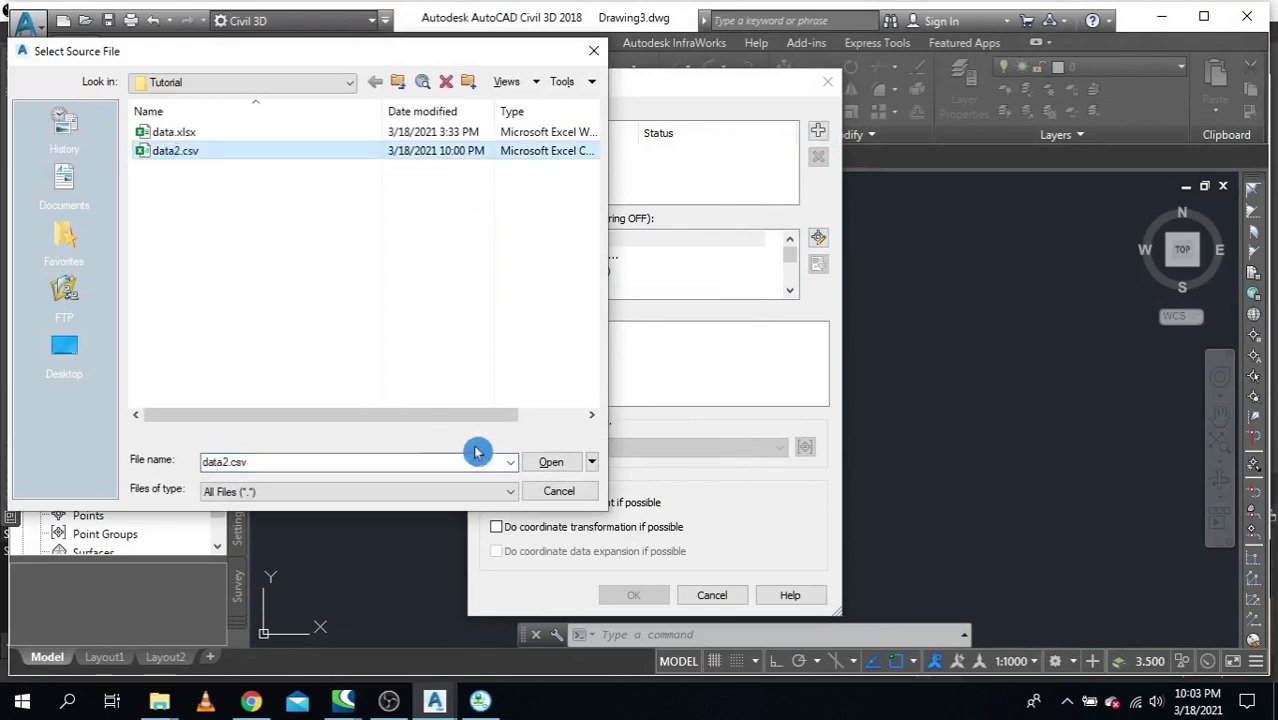
click(556, 466)
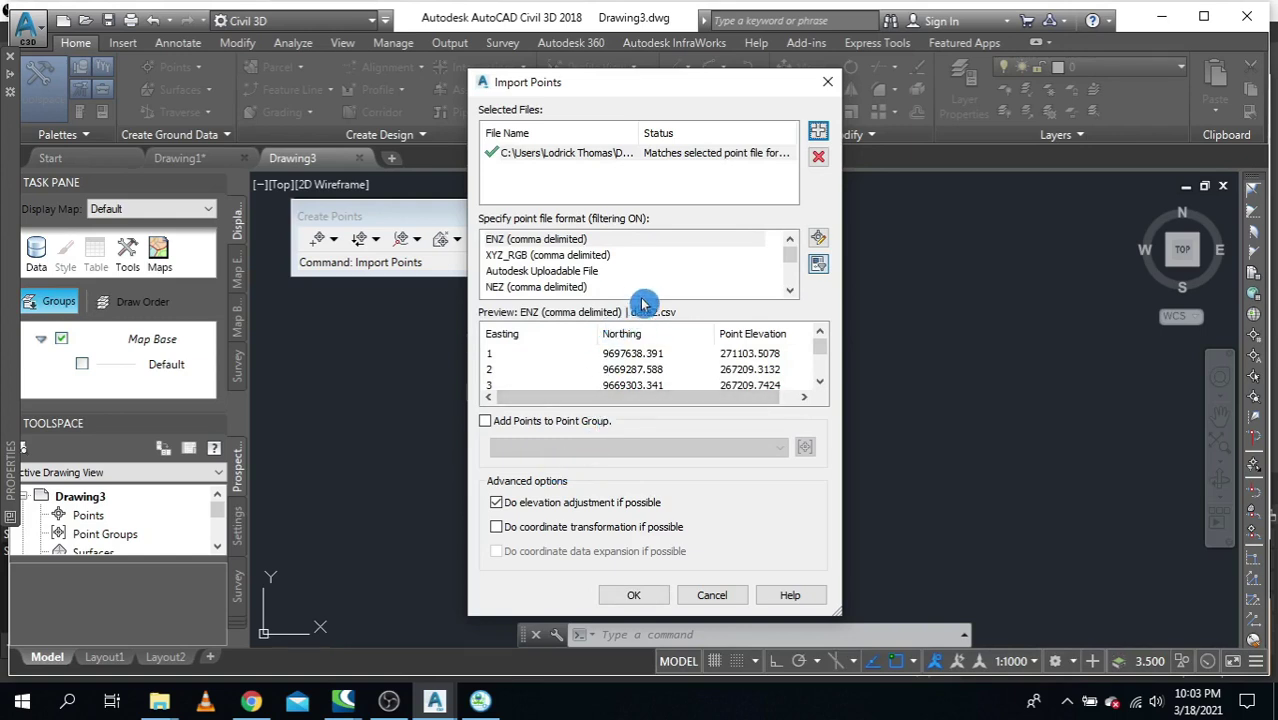
Choose the PENZD (comma delimited) format and import the points from data2.csv
scroll(583, 278, down, 3)
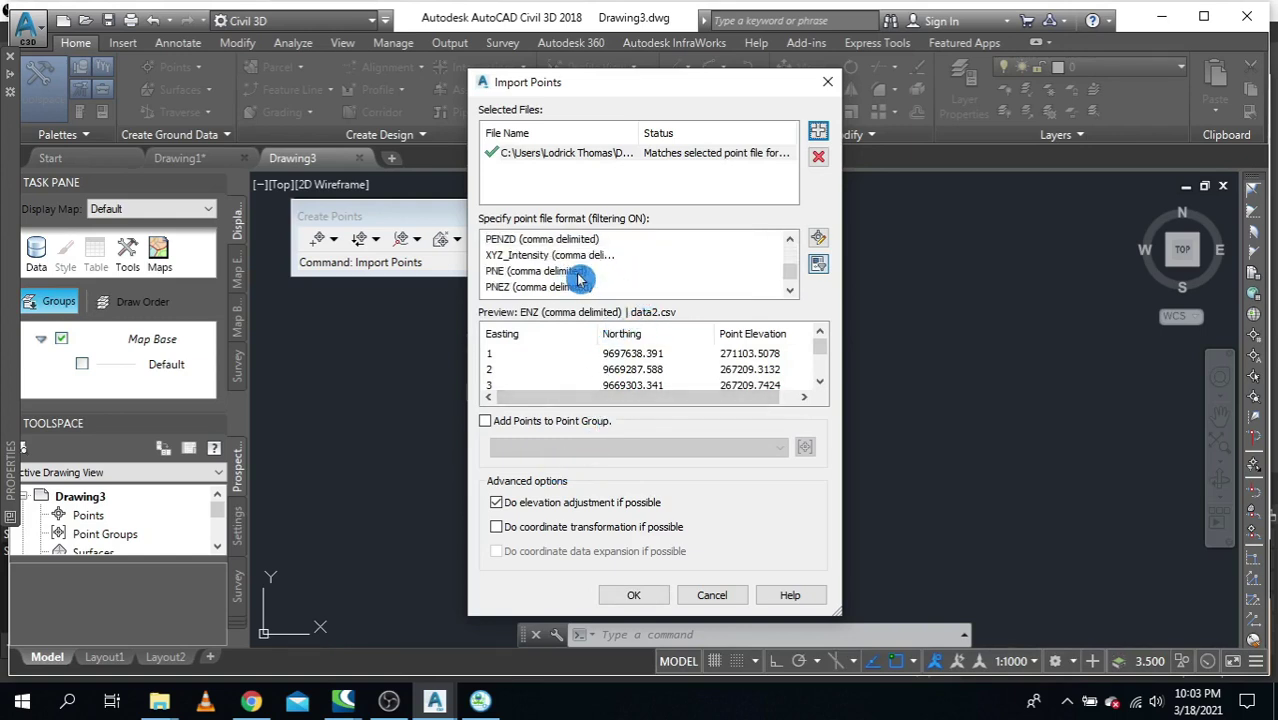
scroll(556, 276, up, 1)
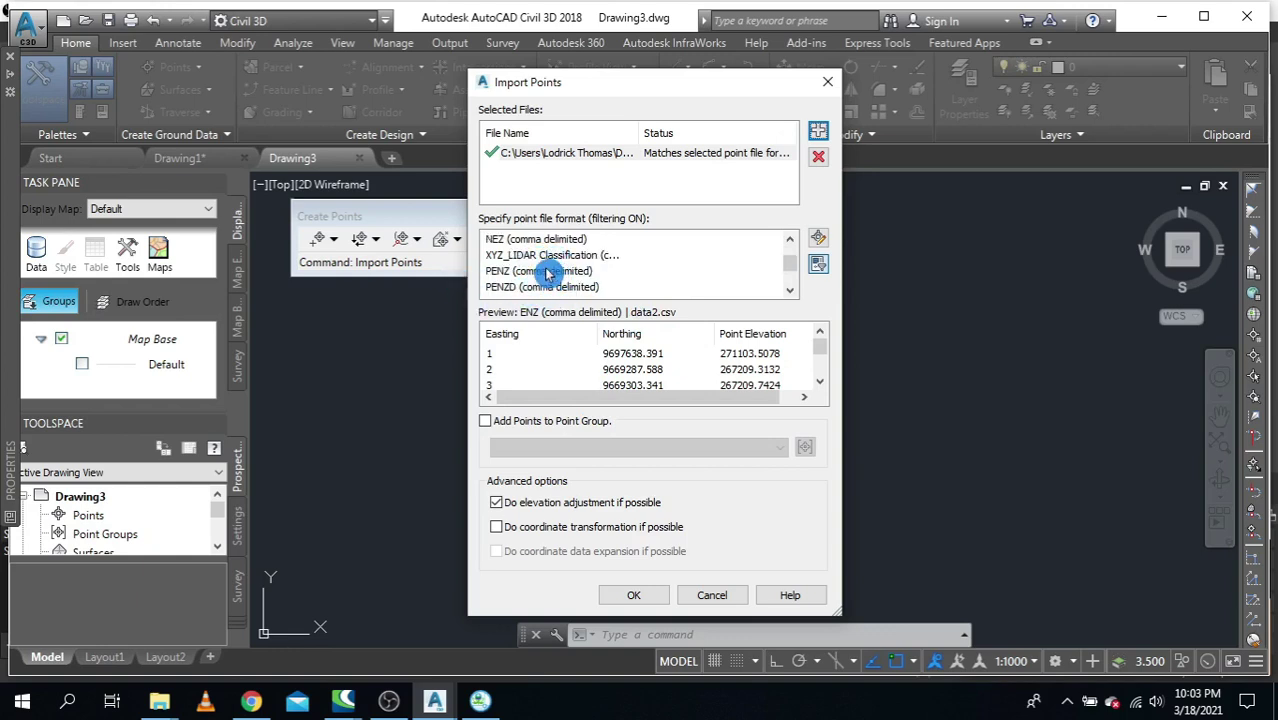
click(548, 272)
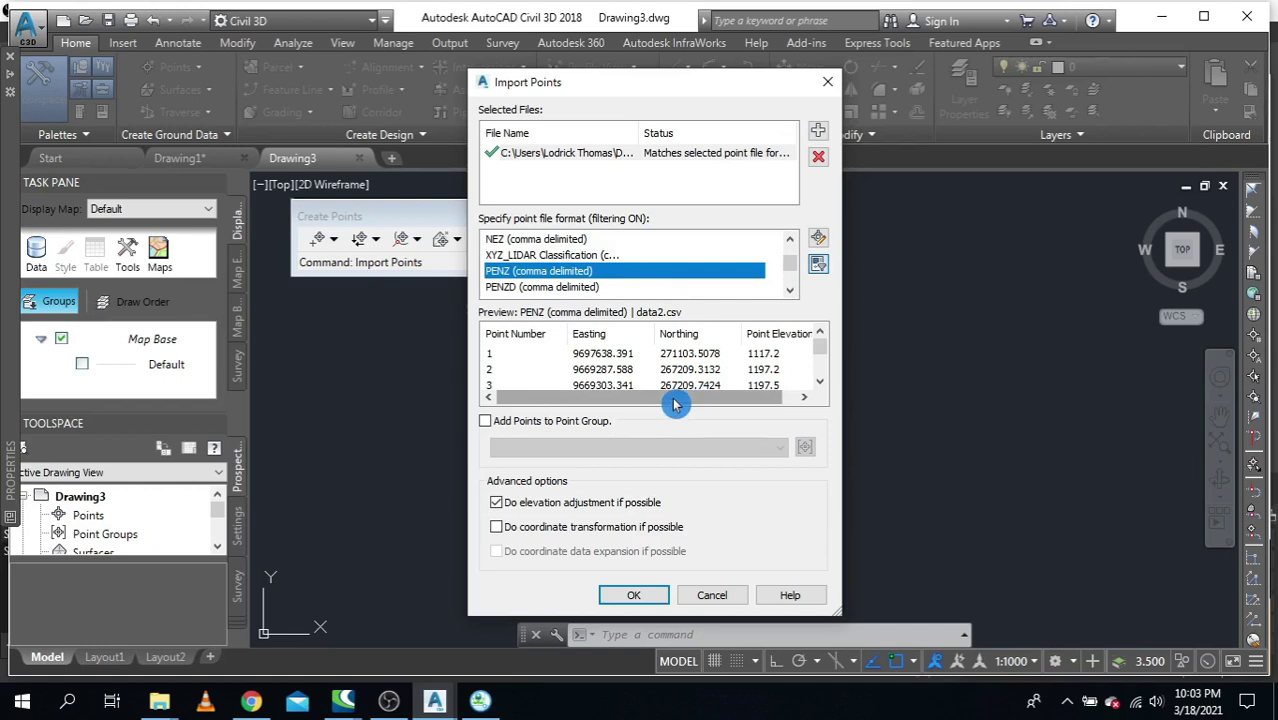
drag(674, 404, 515, 400)
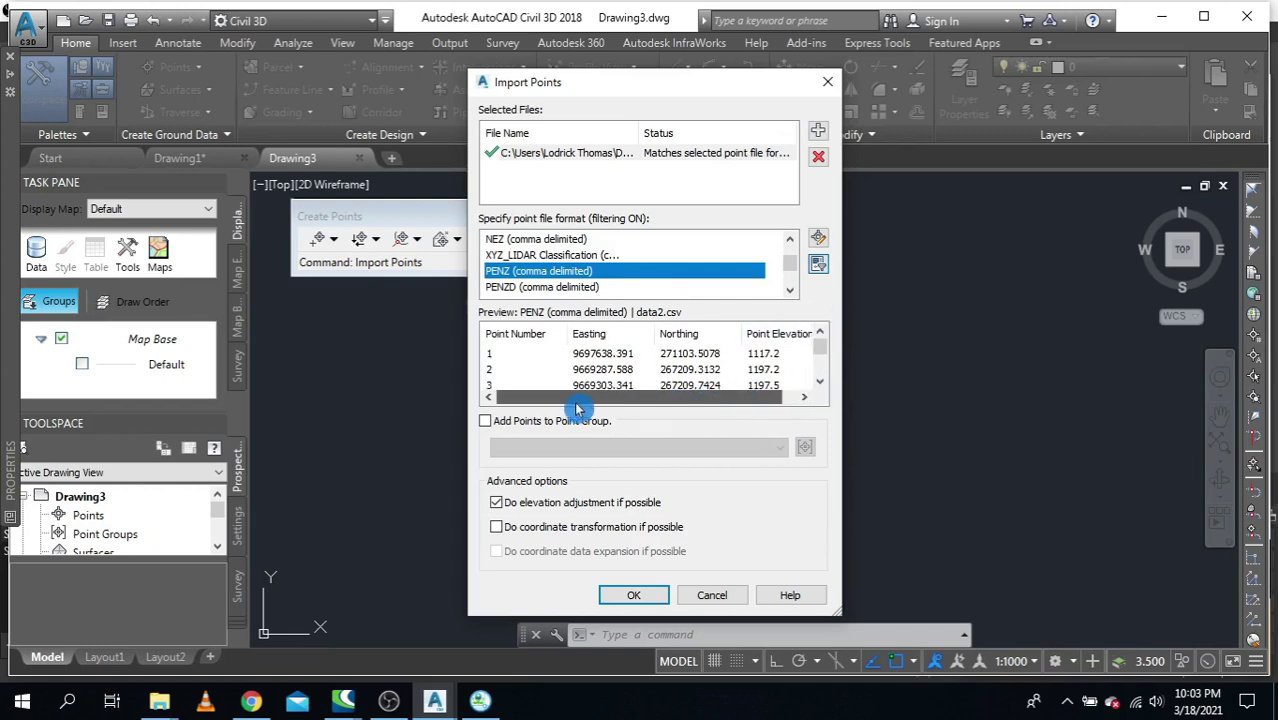
click(524, 288)
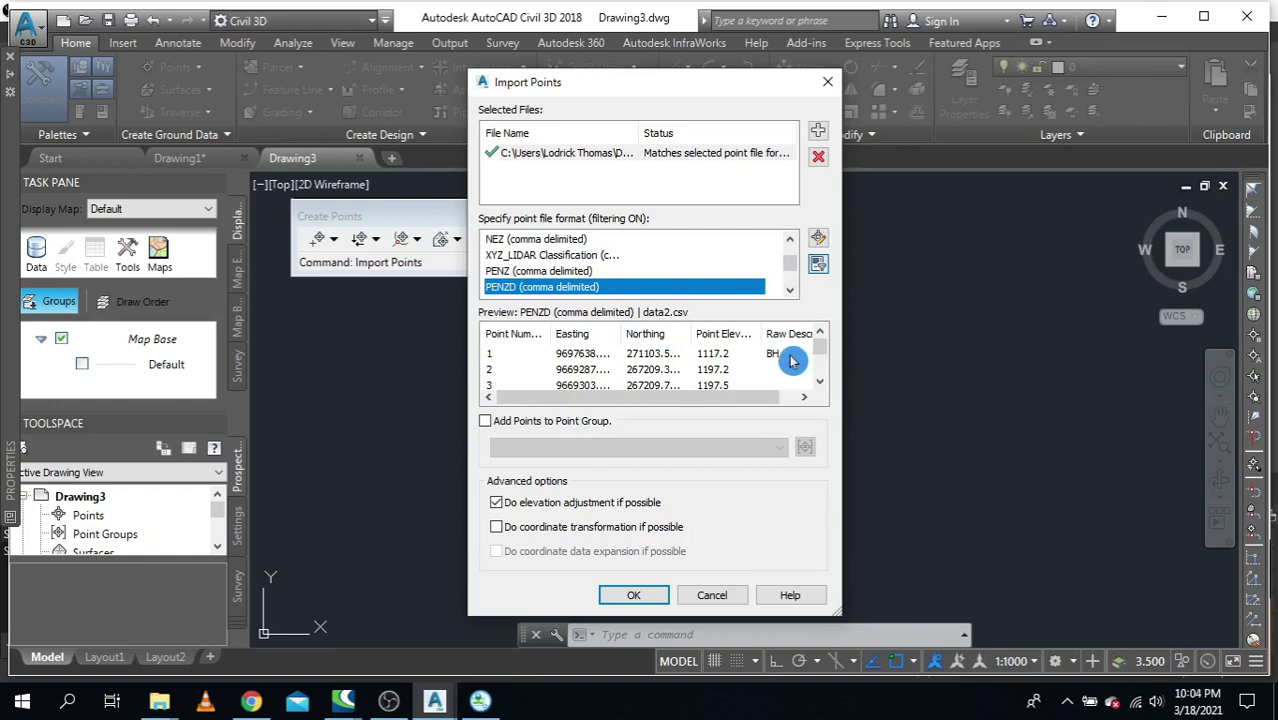
click(630, 600)
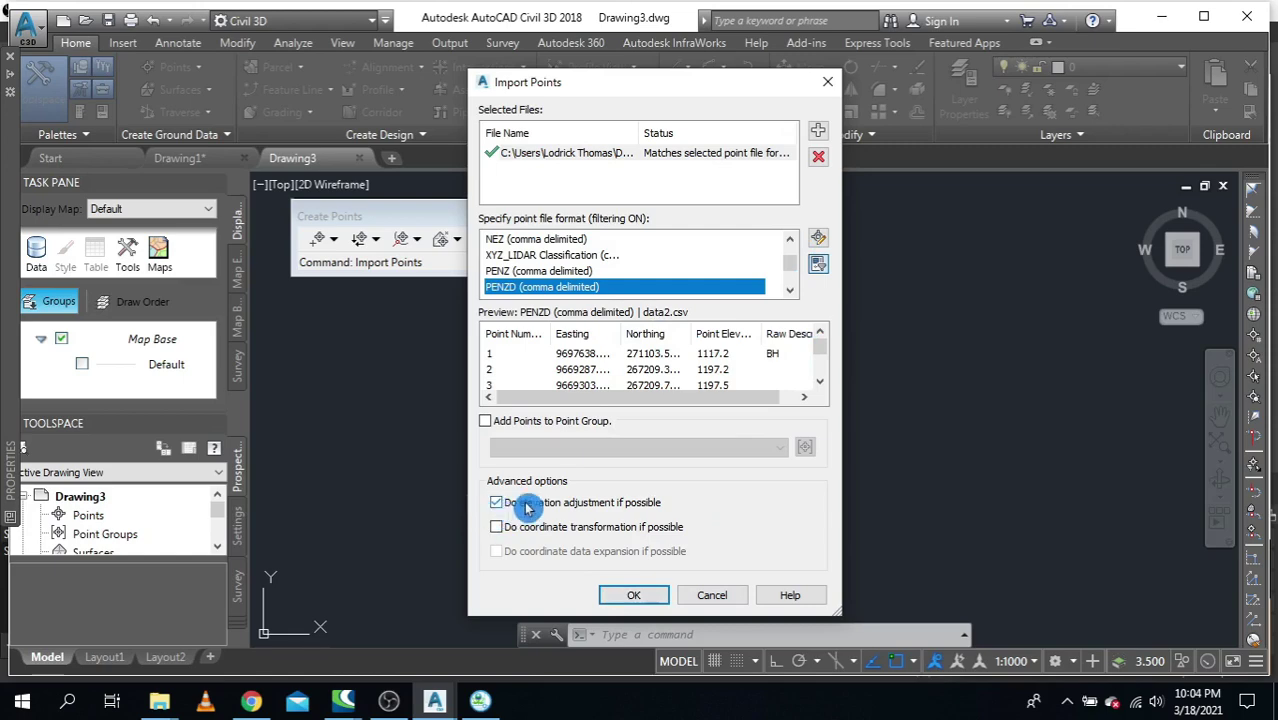
click(648, 597)
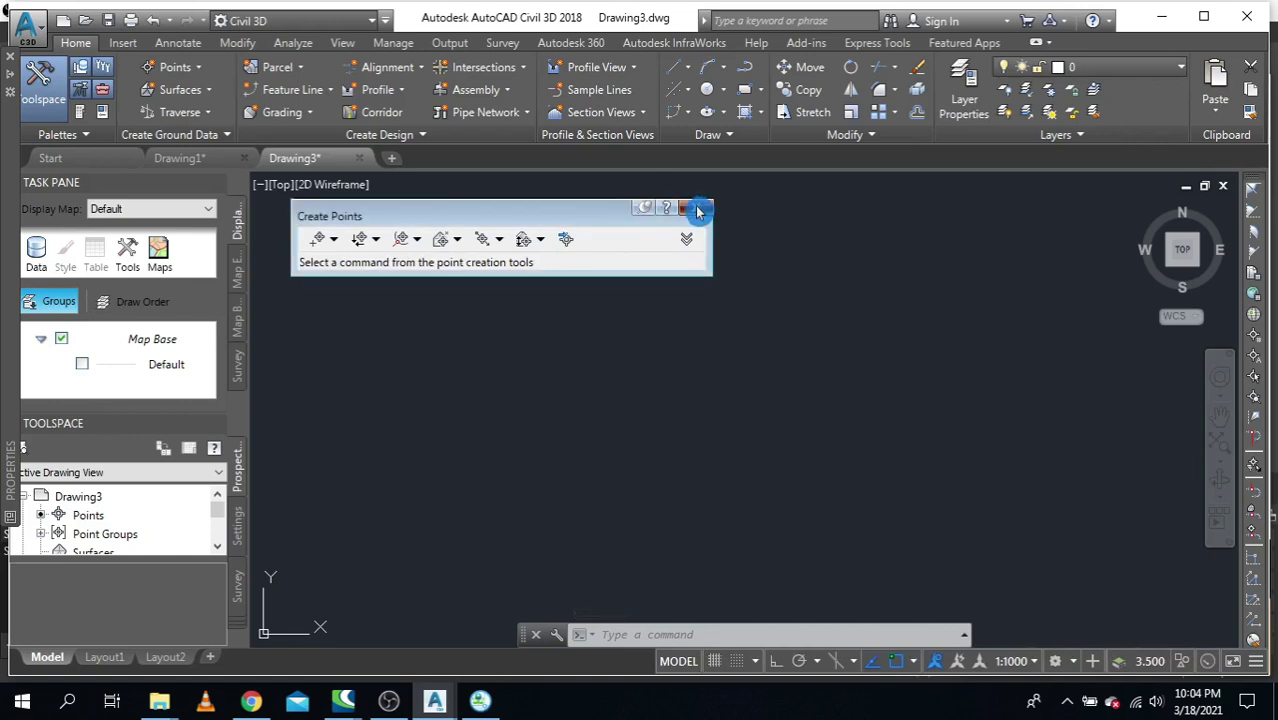
Close the point creation toolbar, regenerate, and zoom in on the imported red point markers
click(698, 210)
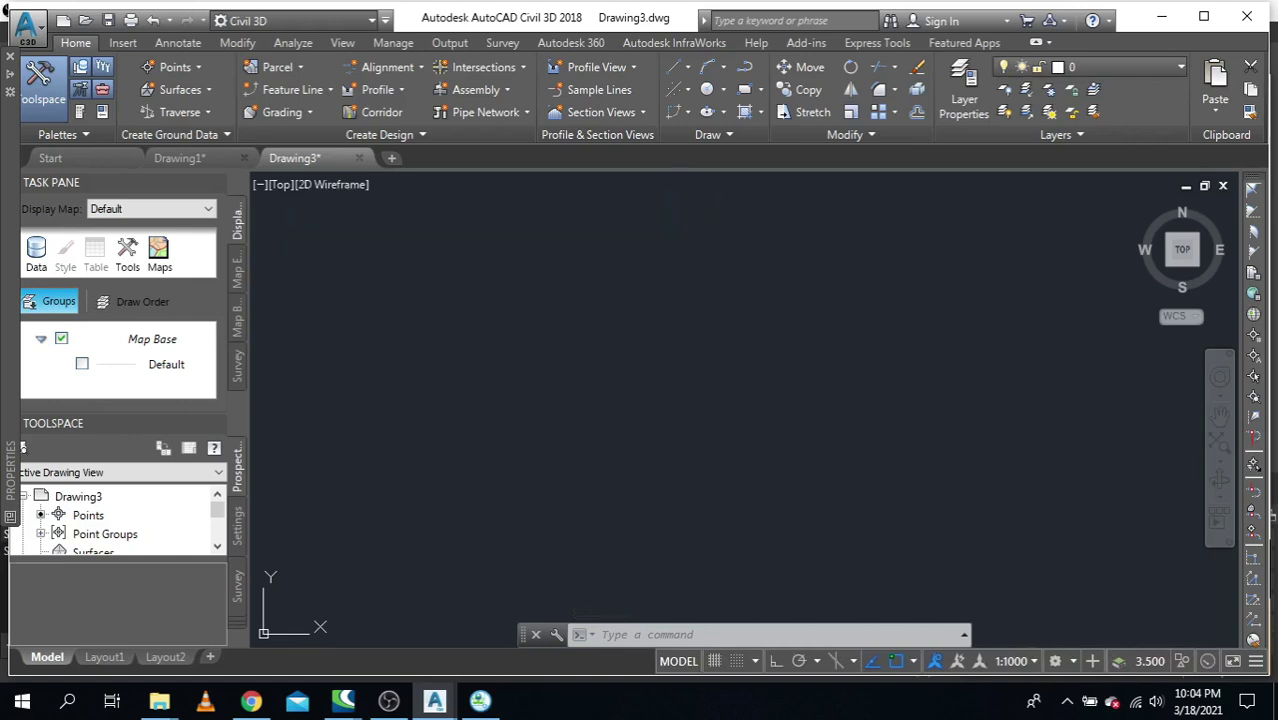
click(1218, 444)
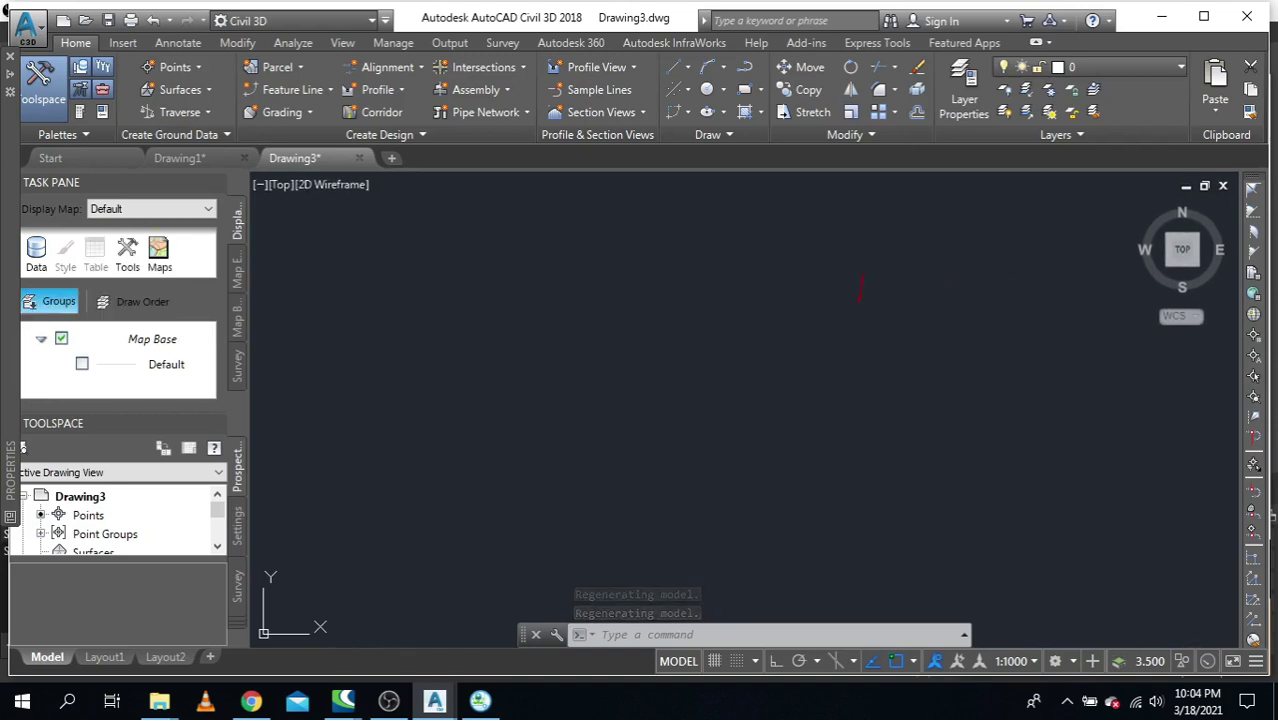
scroll(880, 278, up, 5)
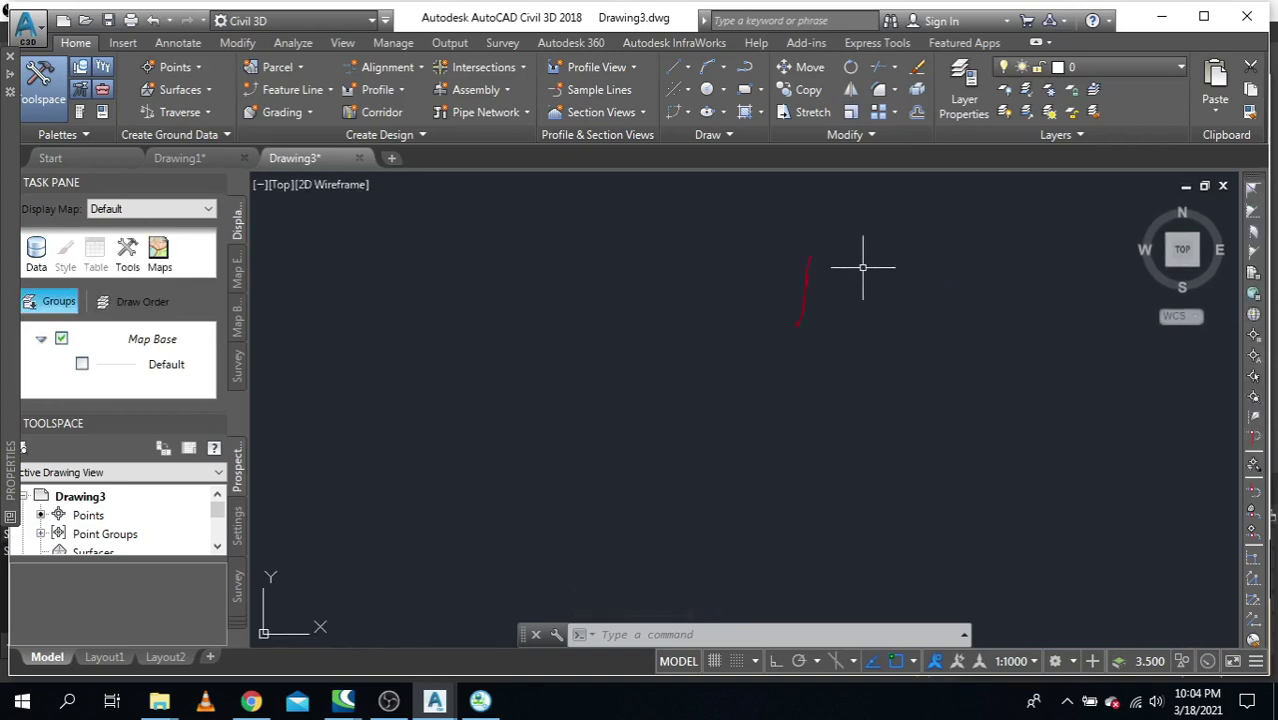
scroll(791, 292, up, 3)
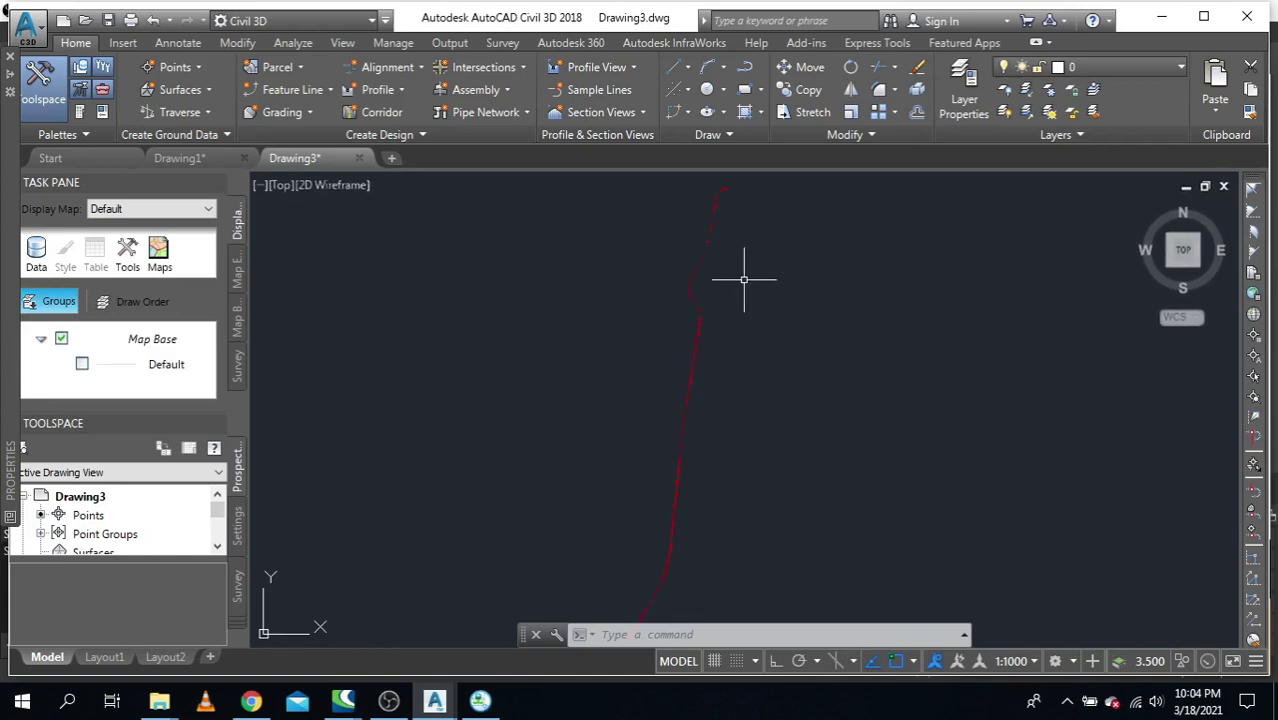
scroll(740, 190, up, 3)
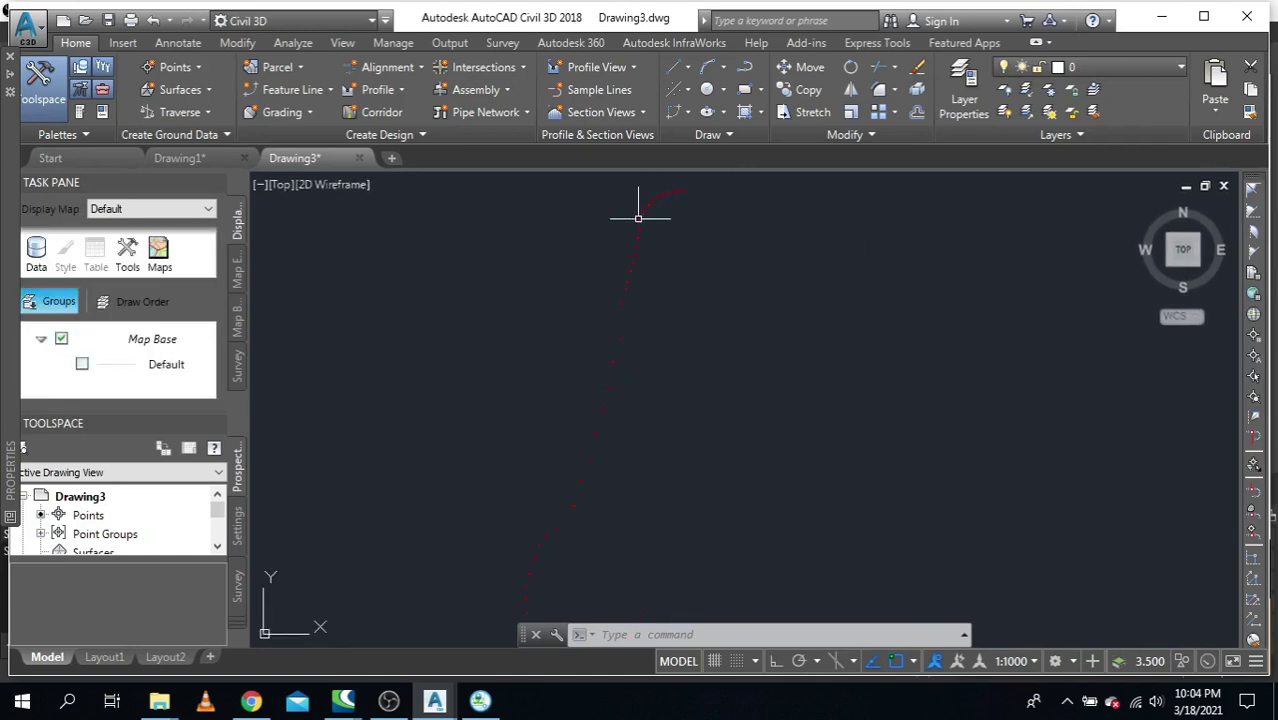
scroll(680, 330, down, 2)
scroll(668, 395, up, 2)
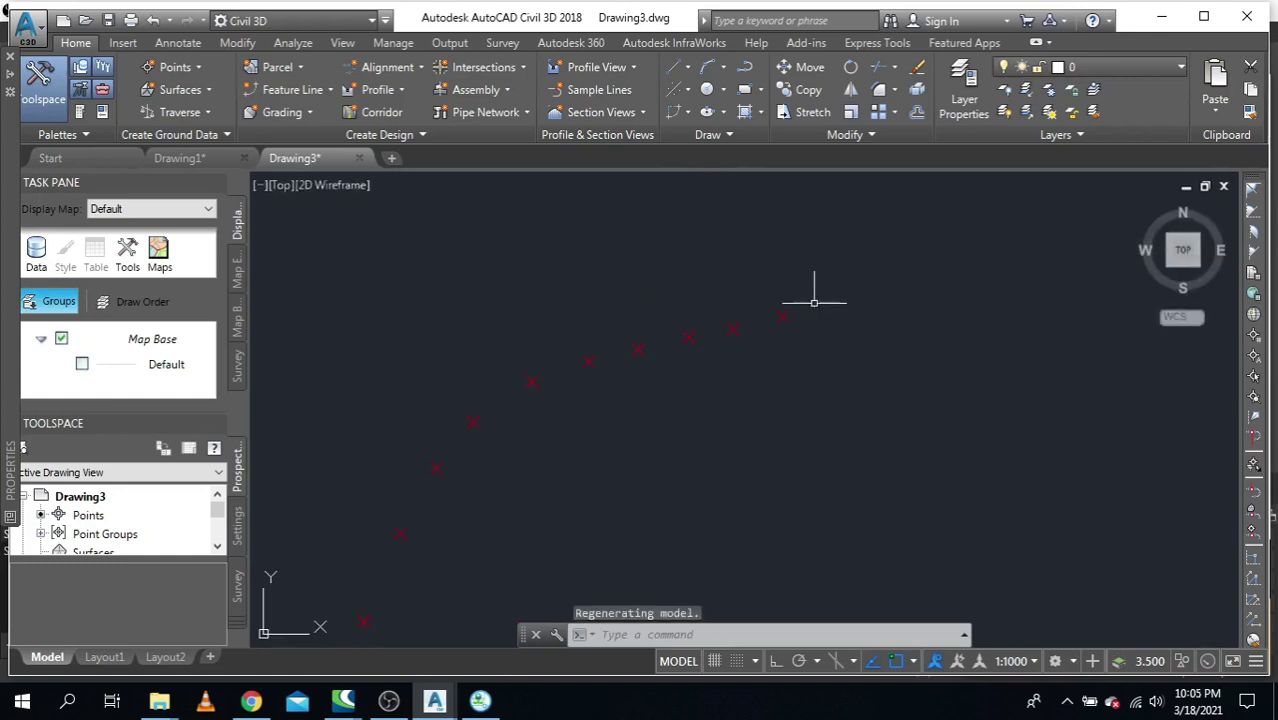
scroll(779, 251, down, 3)
scroll(815, 258, up, 3)
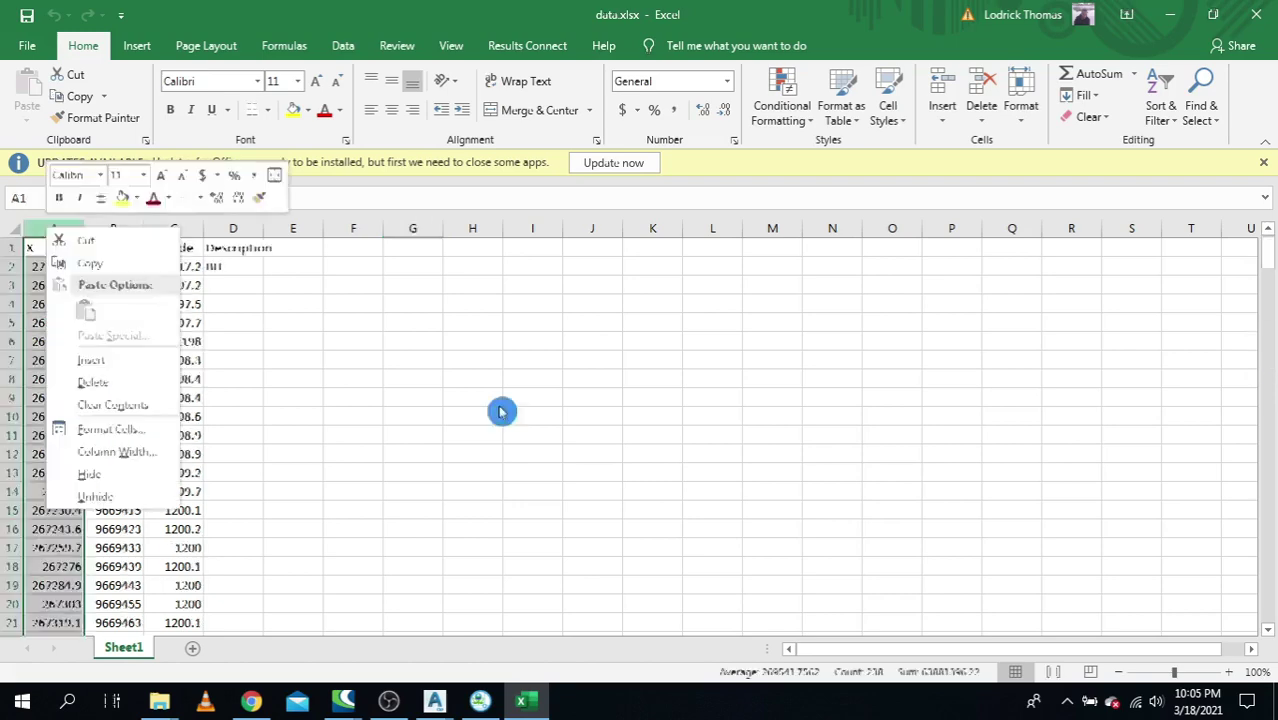
Insert an empty column A before the X values and delete row 1 of data.xlsx
key(Escape)
right_click(72, 231)
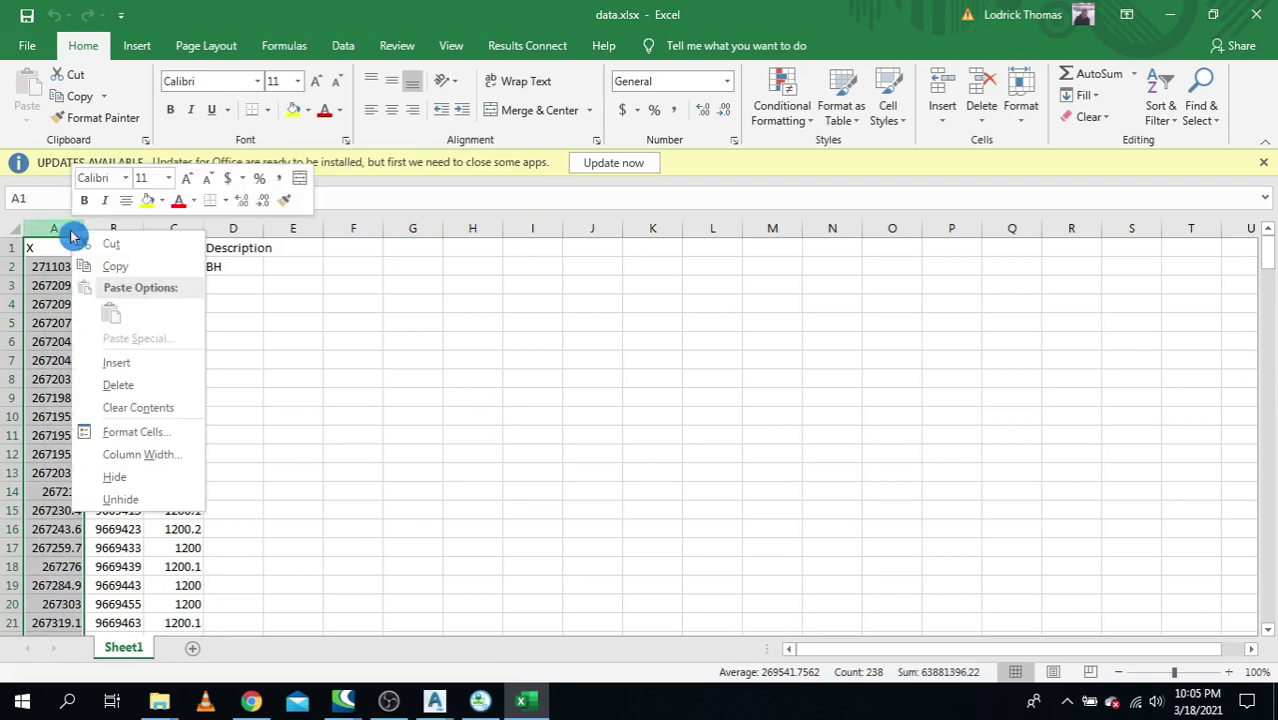
click(126, 369)
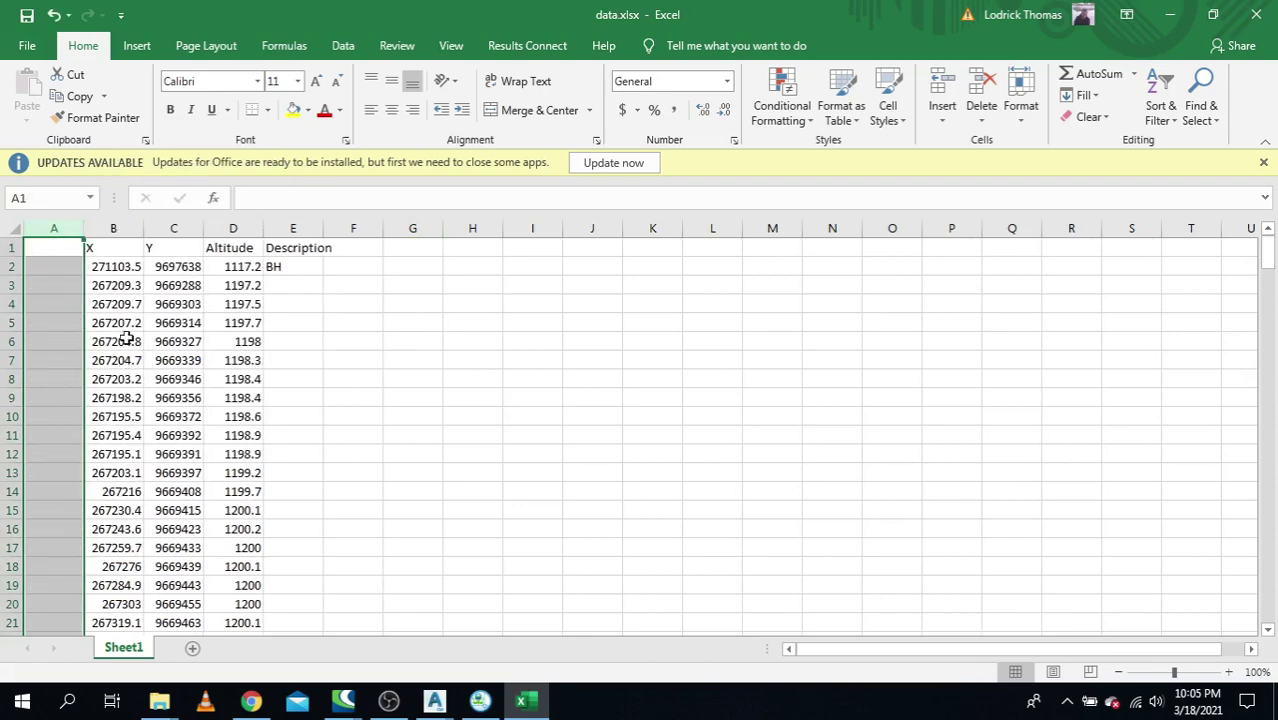
right_click(5, 247)
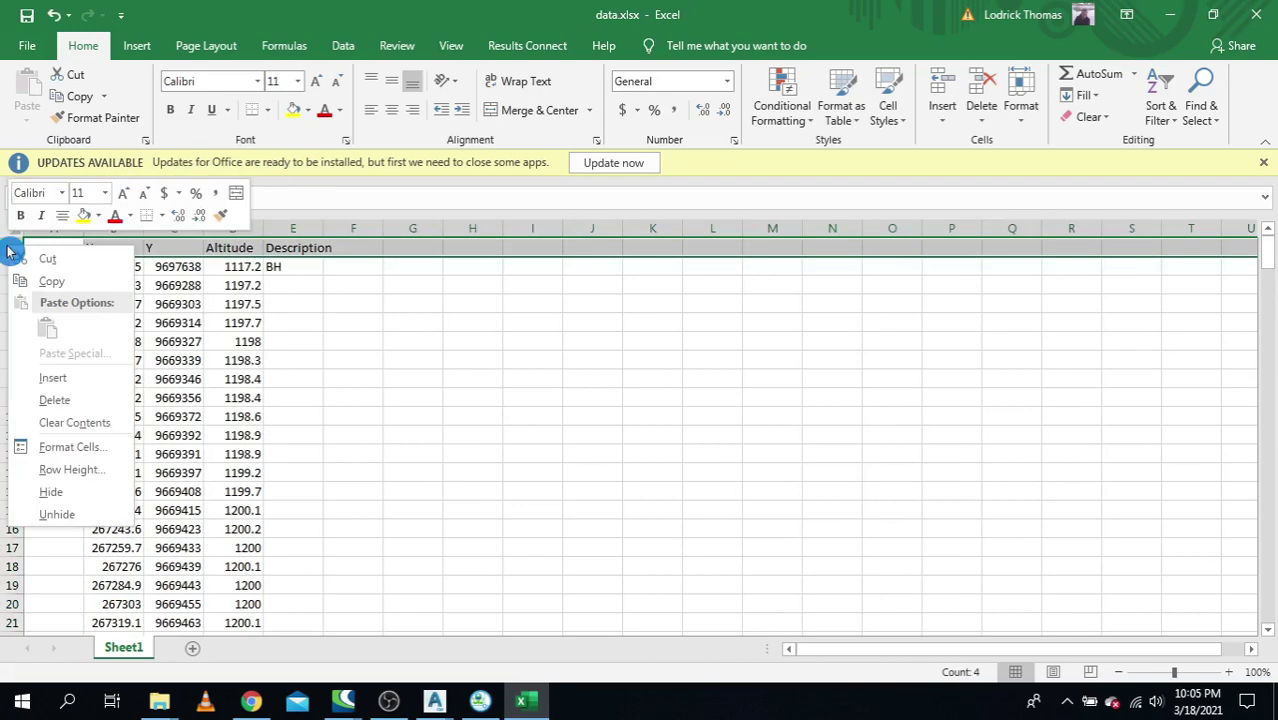
click(48, 399)
click(63, 249)
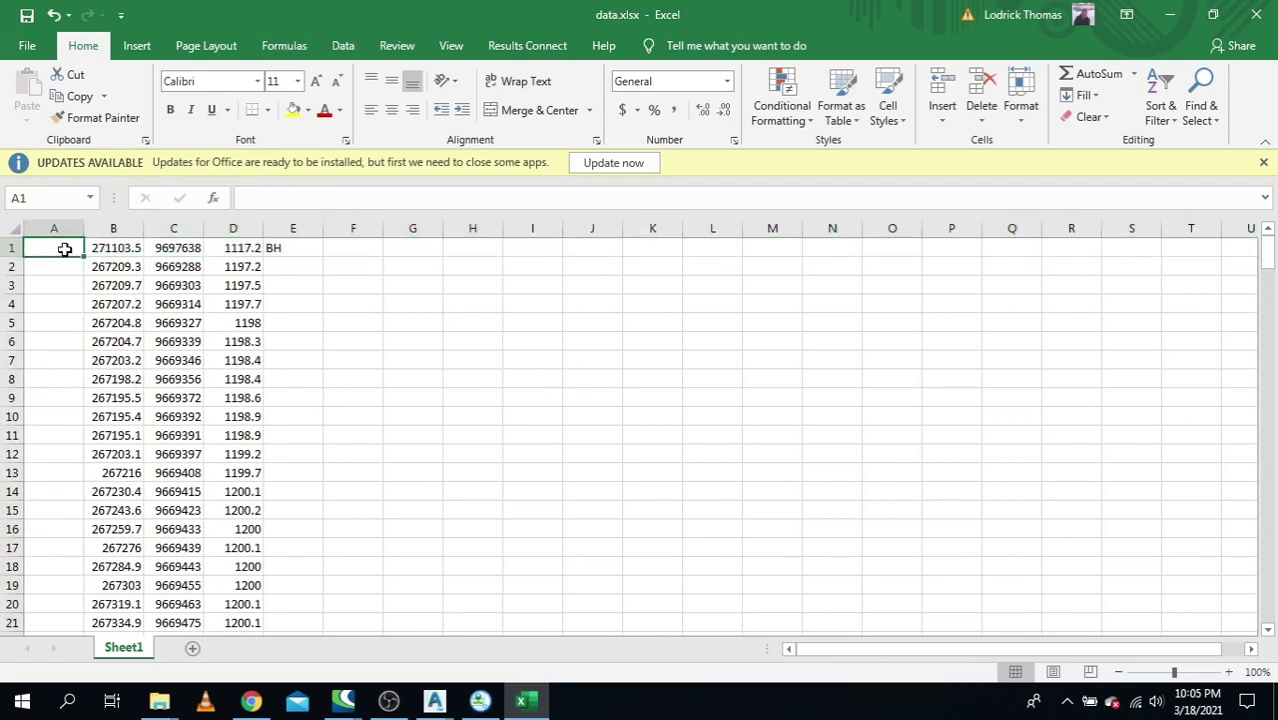
Enter 1 and 2 in A1:A2 and fill the numbering down to point 237
text(1)
key(Return)
text(2)
key(Return)
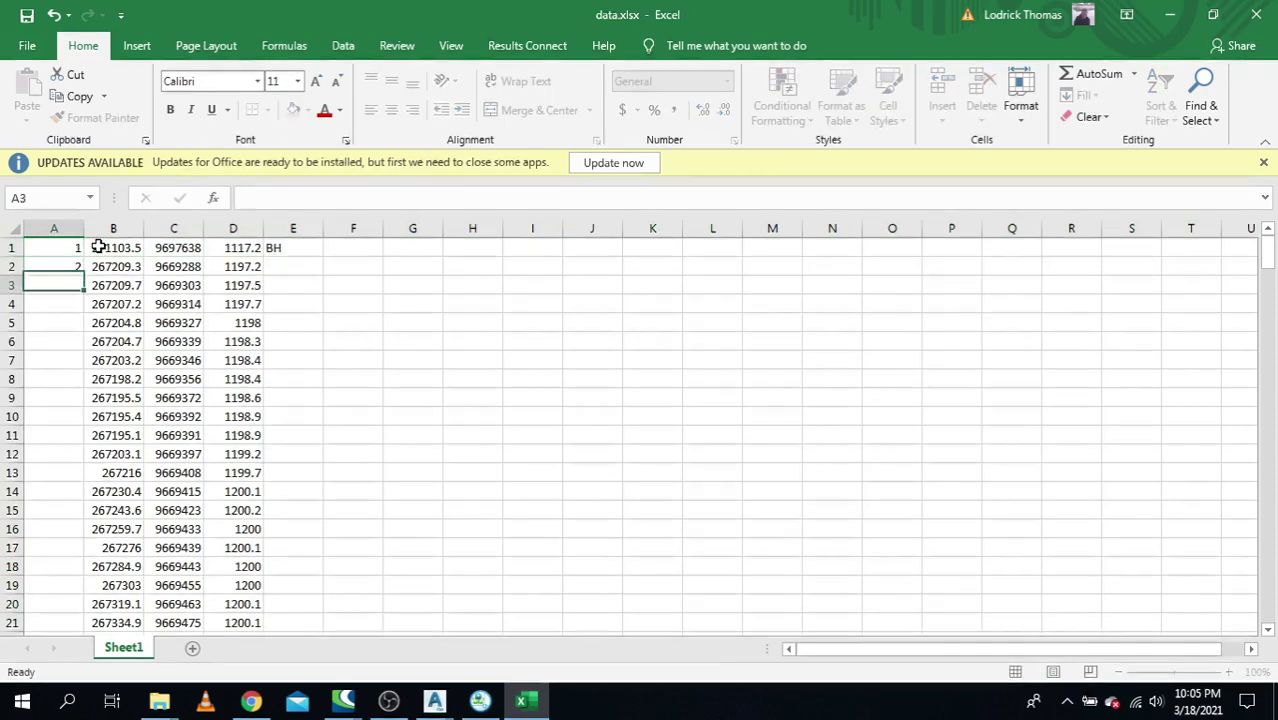
drag(82, 256, 66, 266)
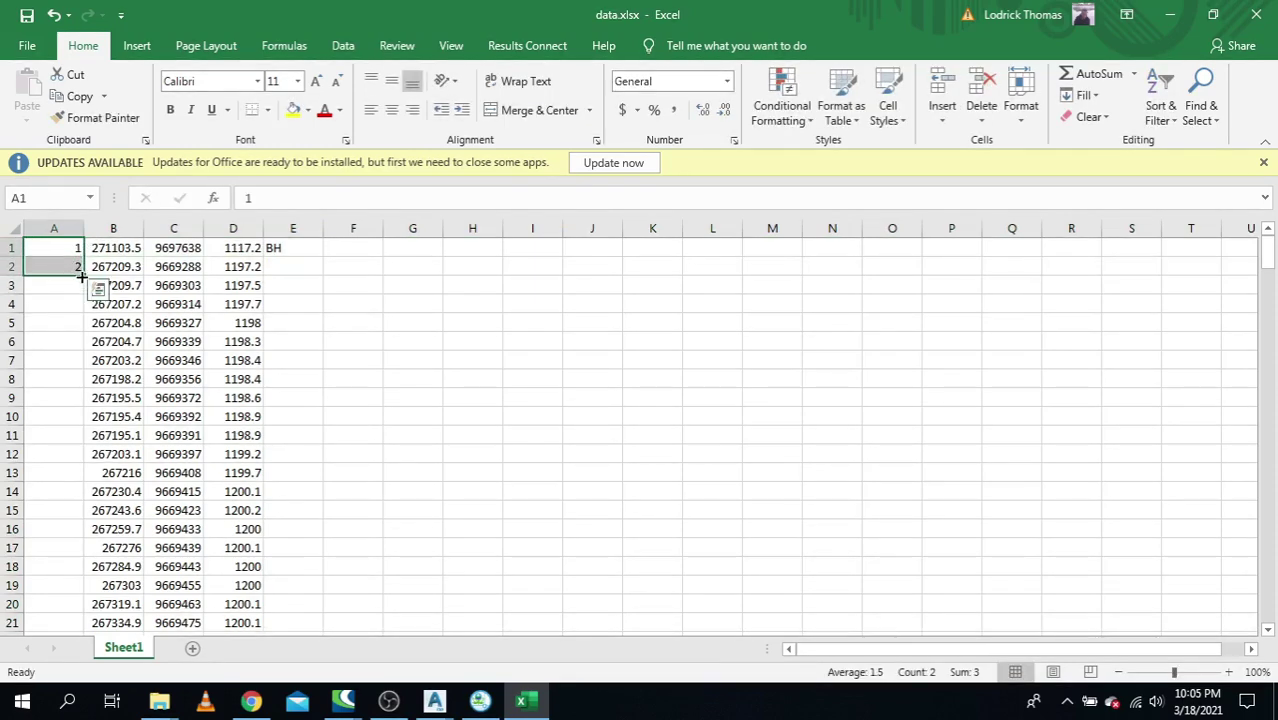
double_click(85, 276)
scroll(177, 407, down, 20)
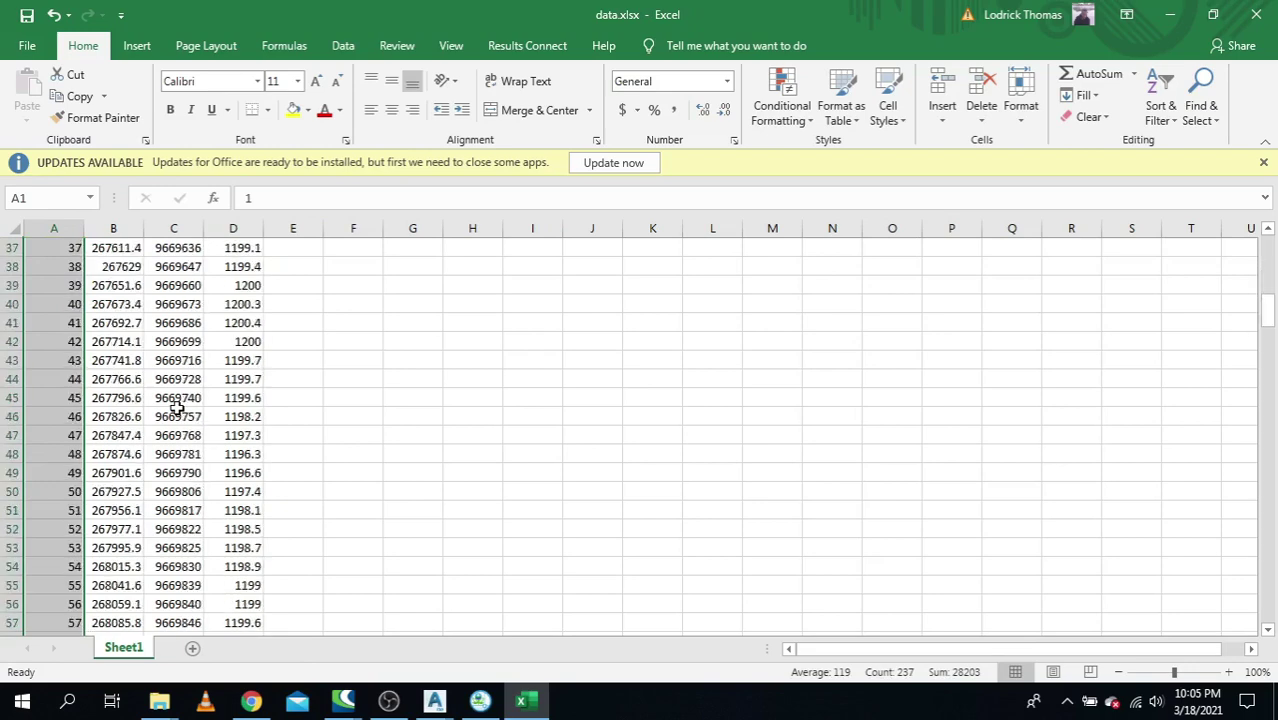
scroll(177, 390, down, 20)
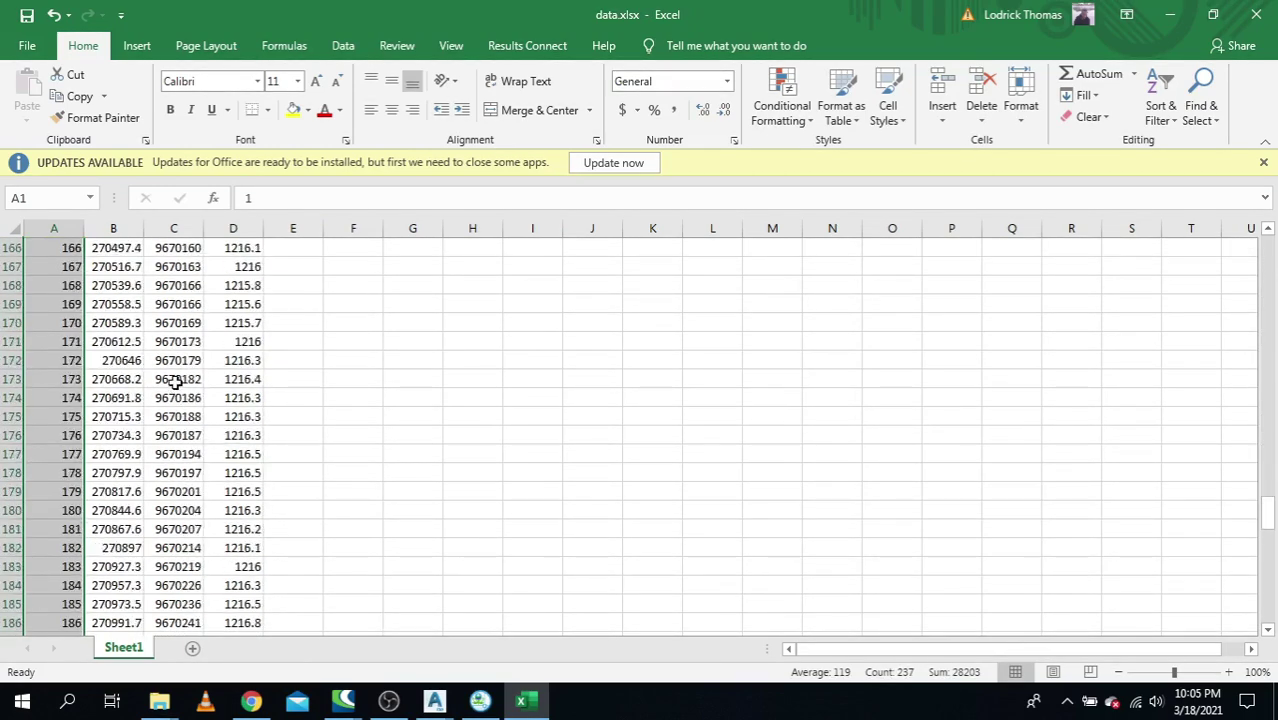
scroll(175, 381, down, 1)
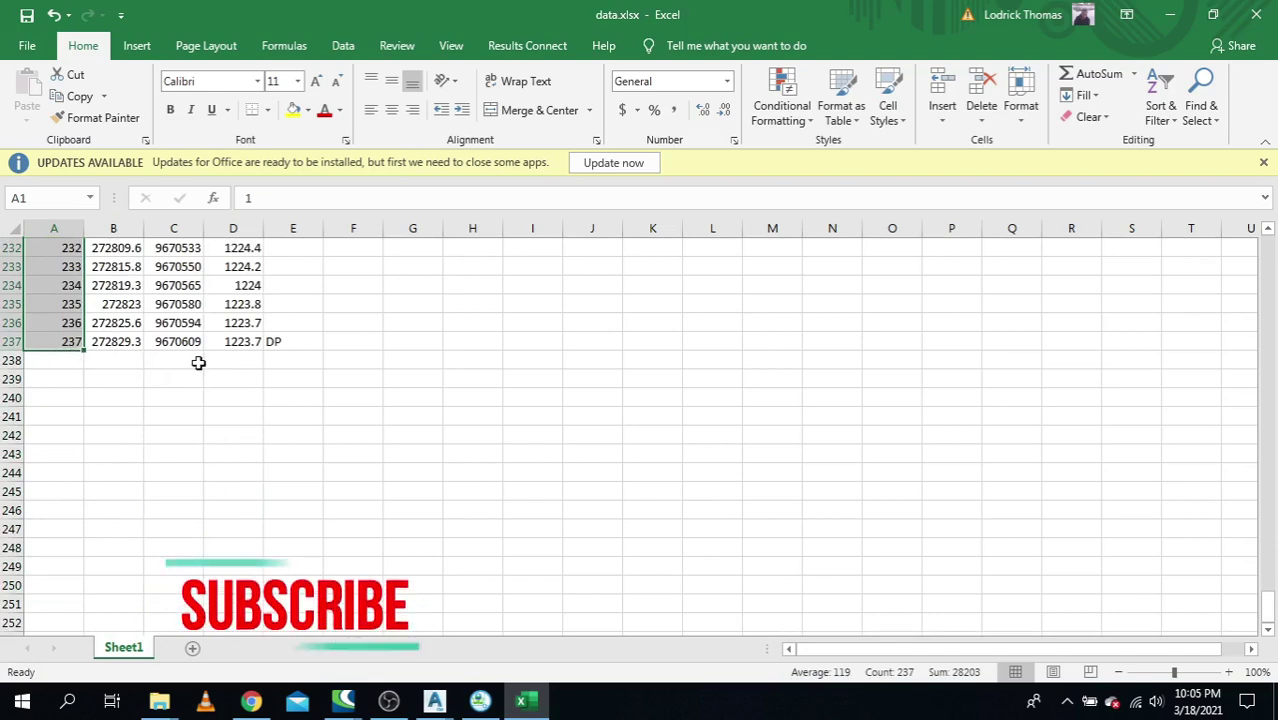
click(70, 344)
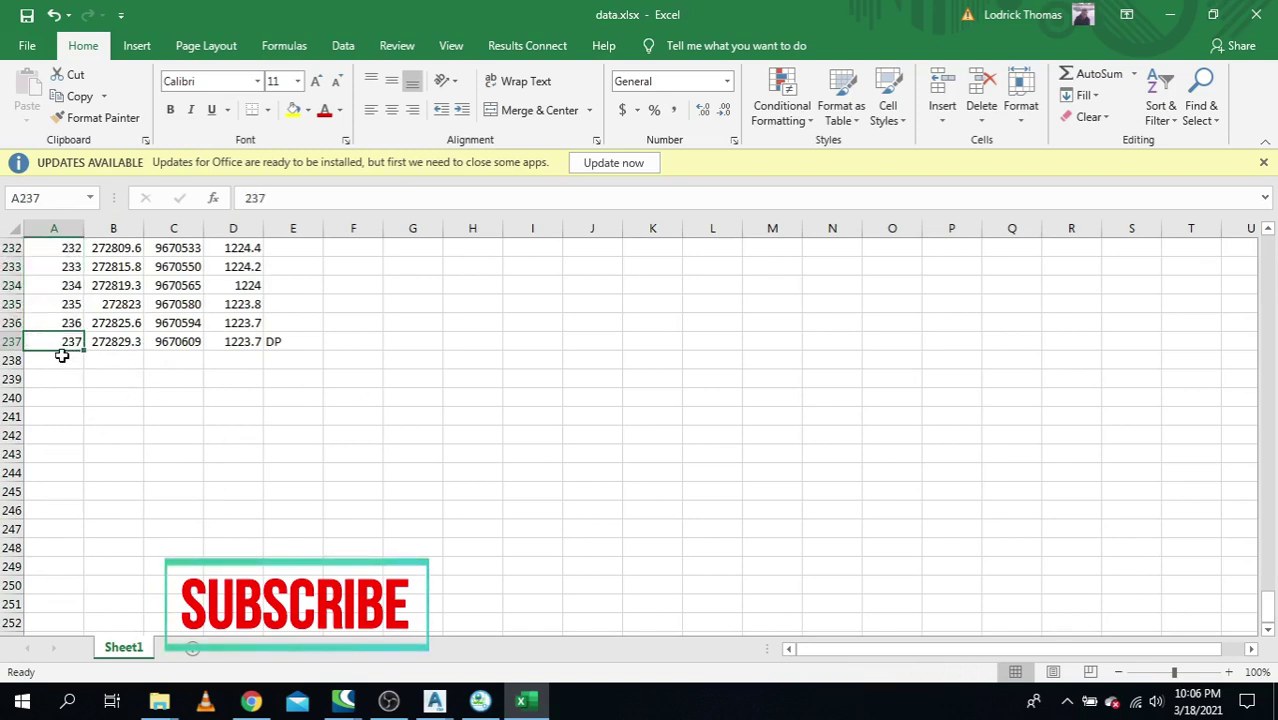
Minimize Excel, return to Drawing3, and start Create Line by Point # Range
click(1169, 22)
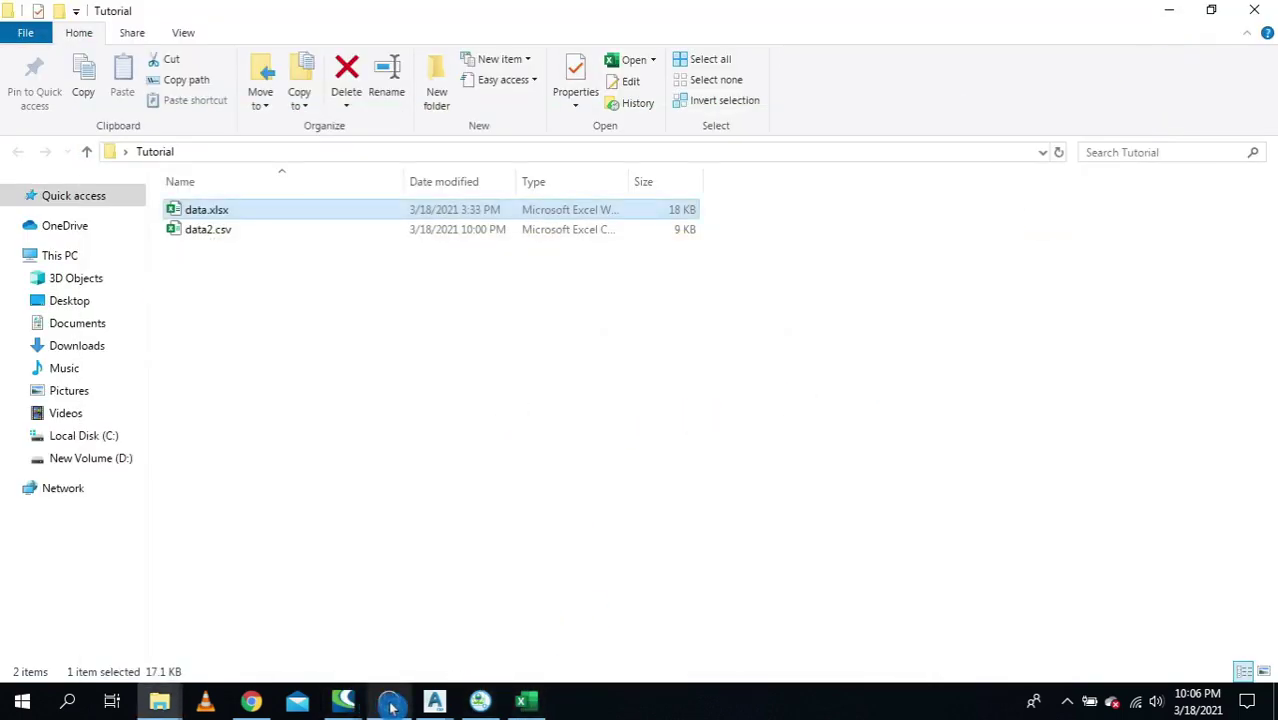
mouse_move(434, 700)
click(510, 633)
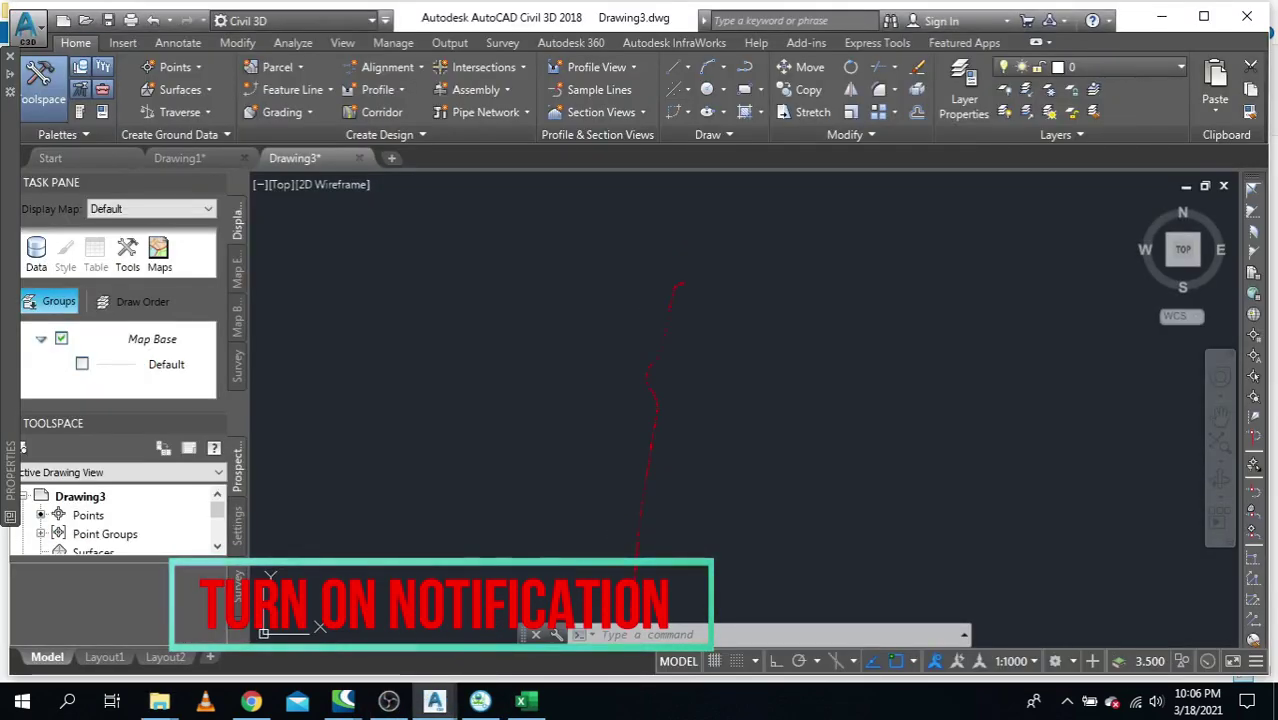
click(690, 77)
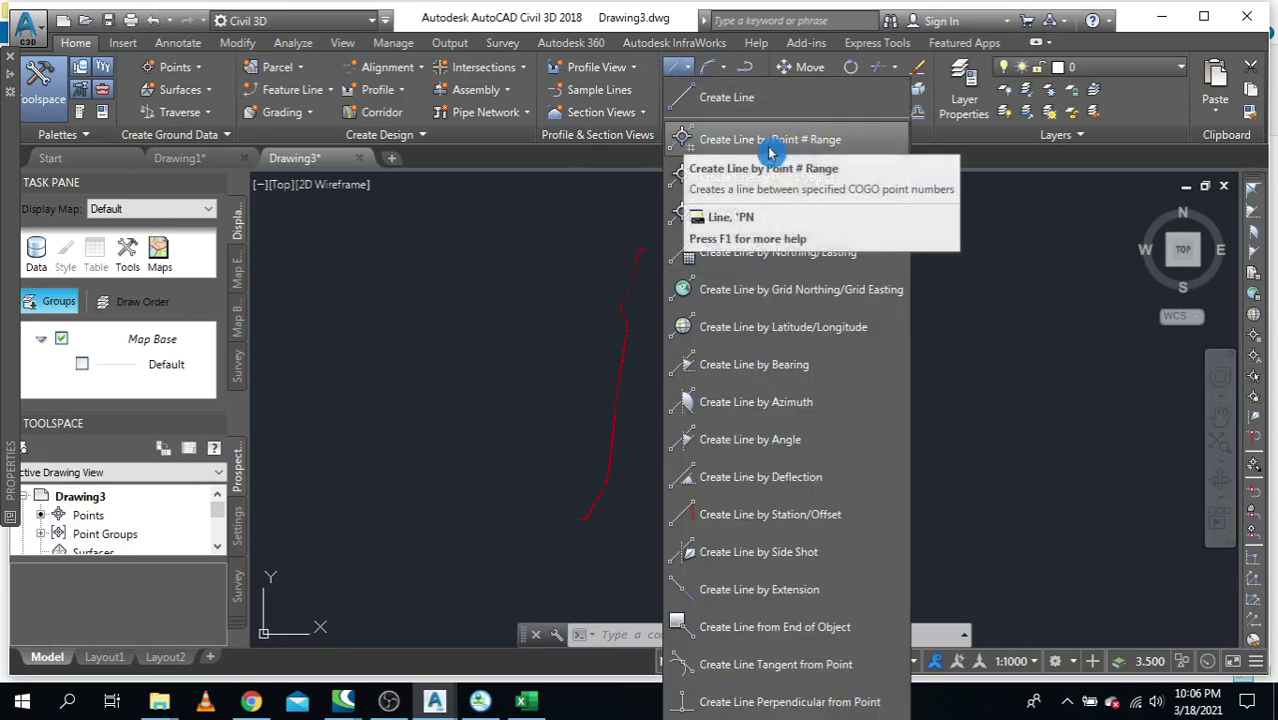
click(826, 143)
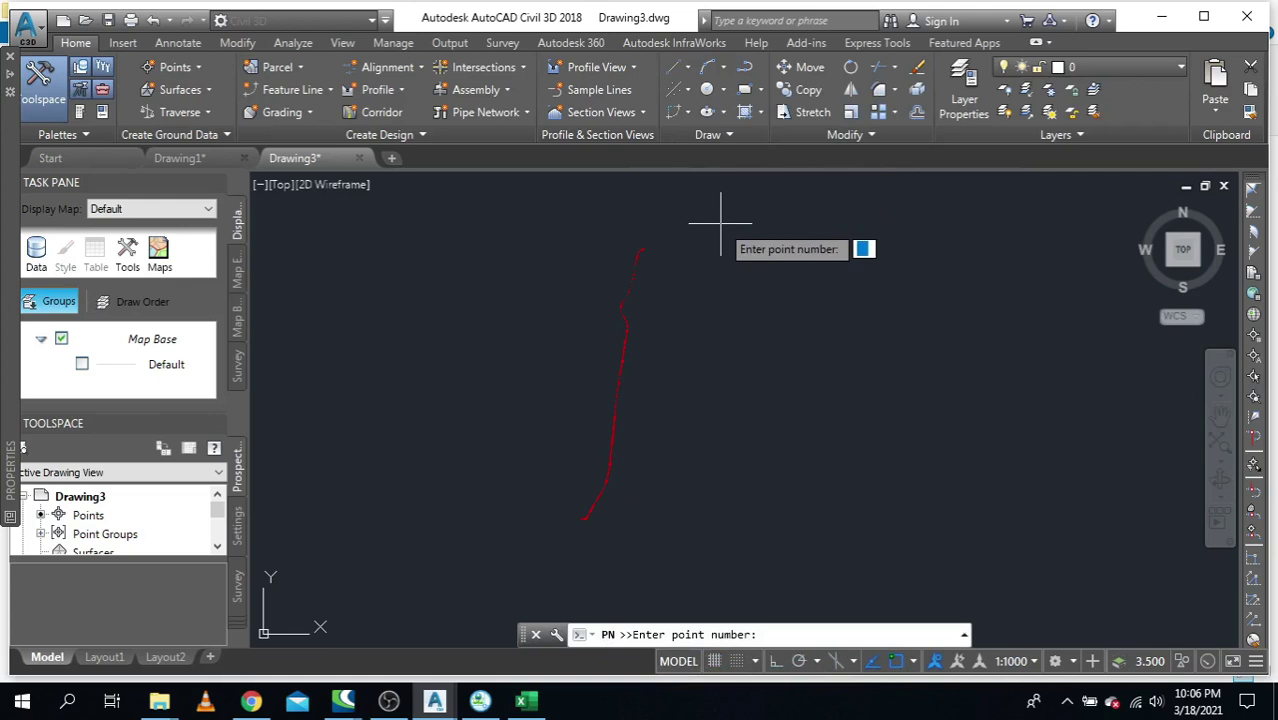
Draw a line through point numbers 1-237, continuing along the route to its top end
click(722, 231)
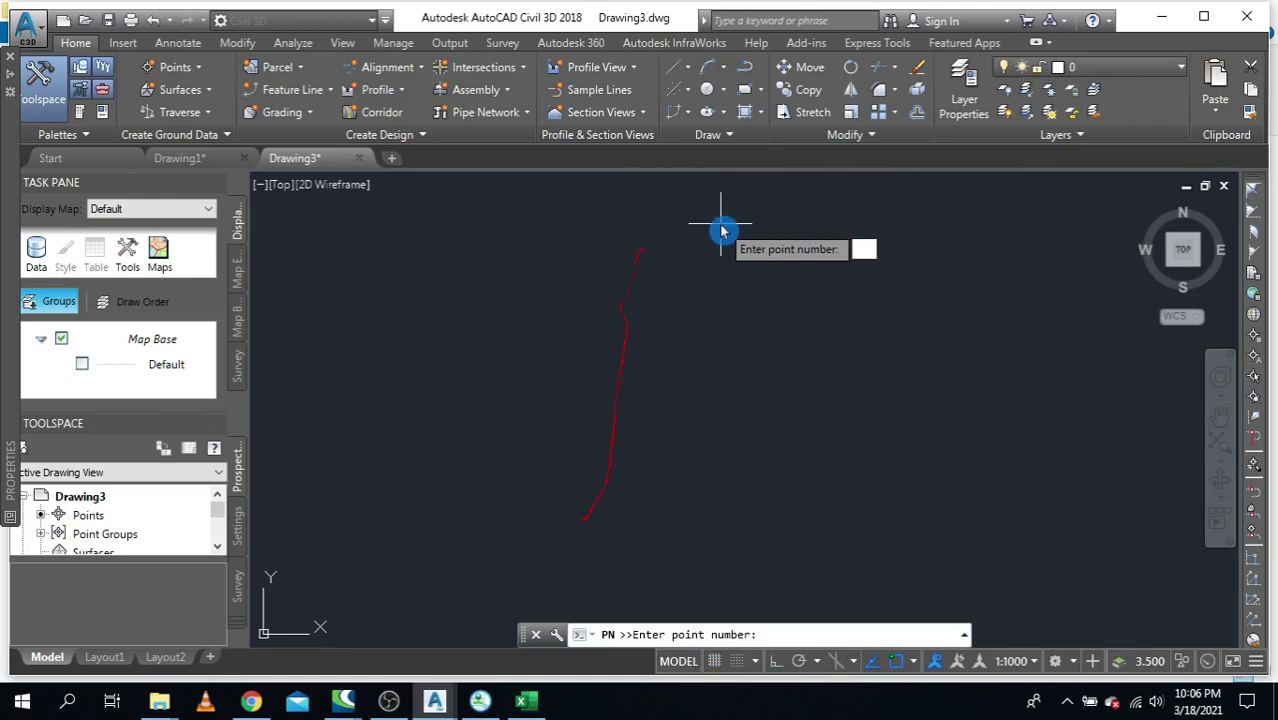
text(1-237)
key(Return)
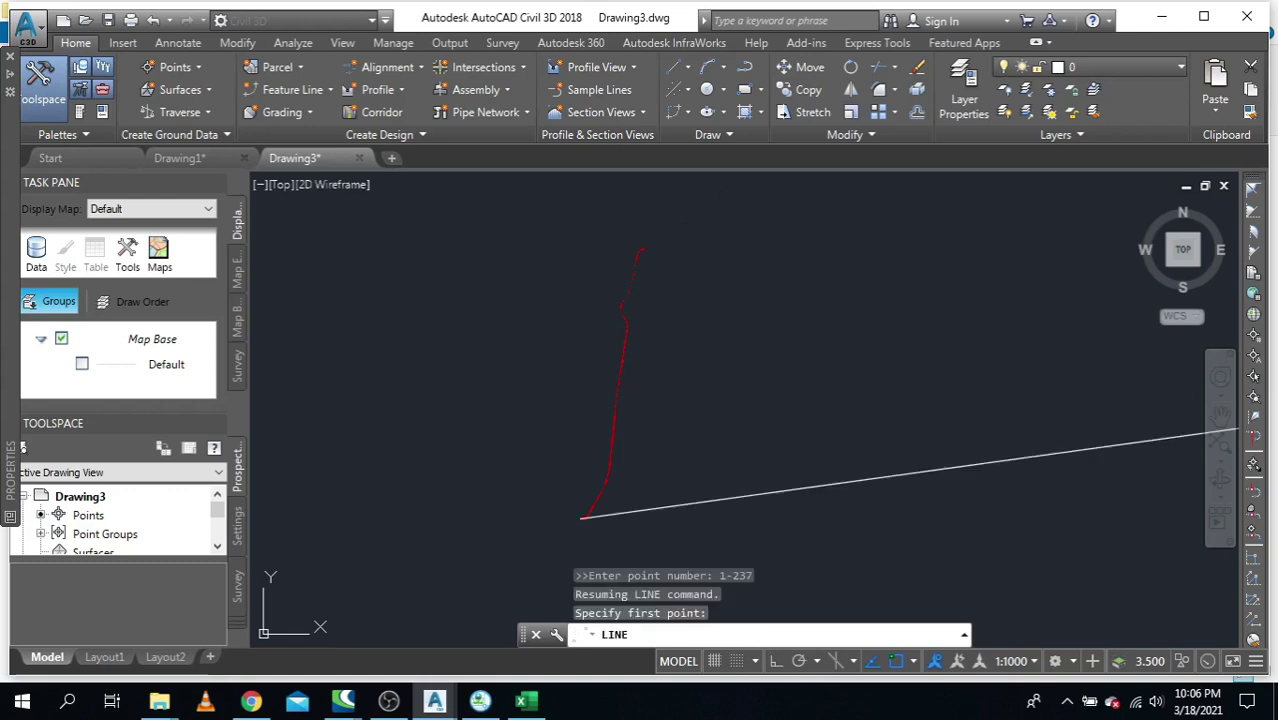
key(Return)
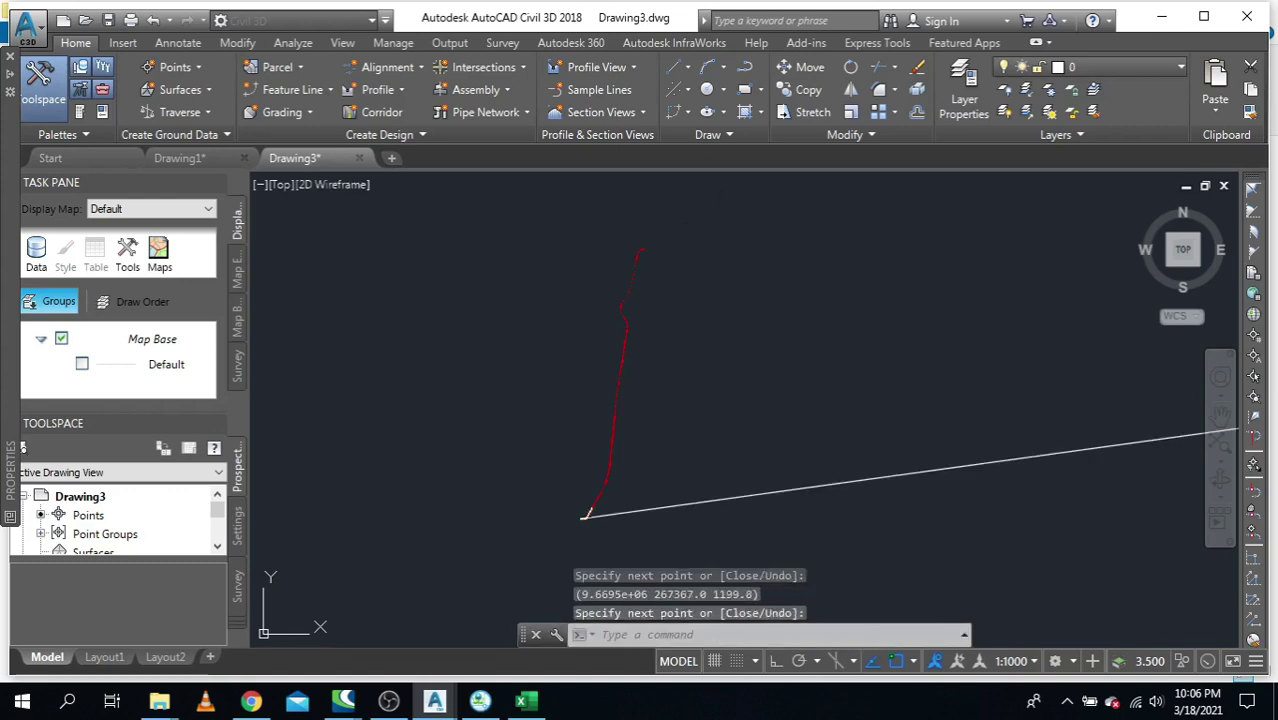
key(Return)
key(Return)
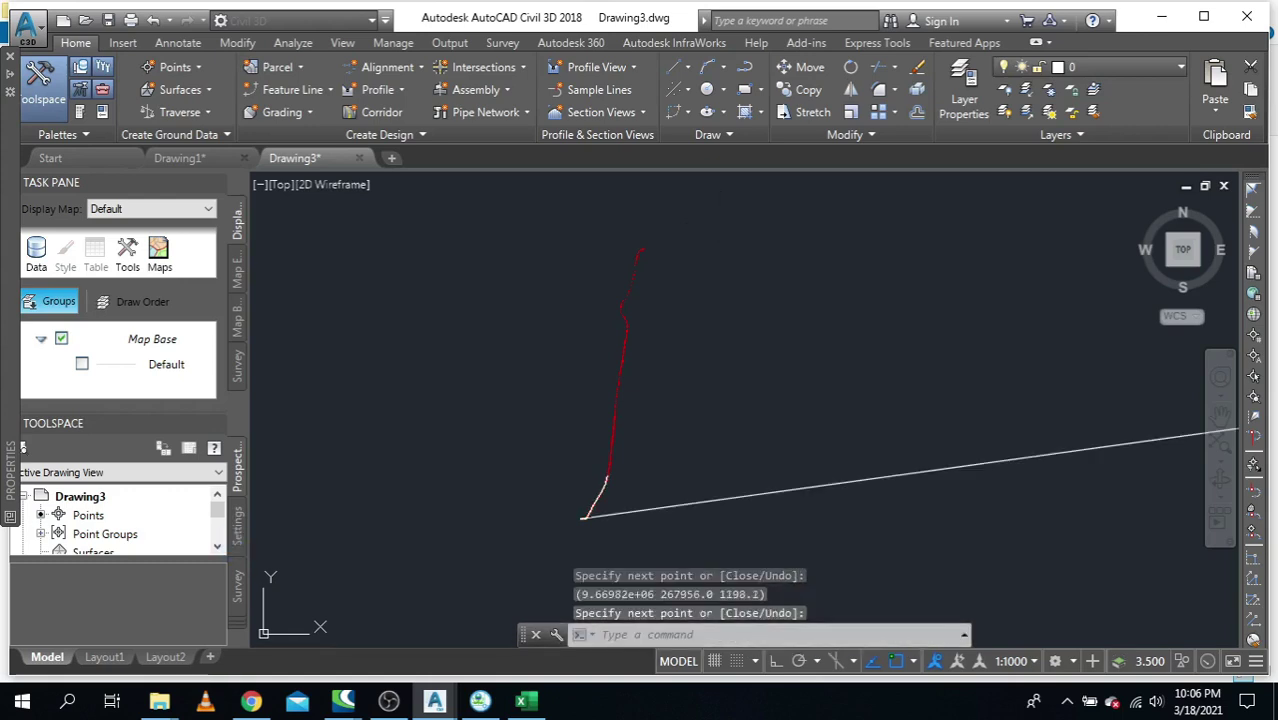
key(Return)
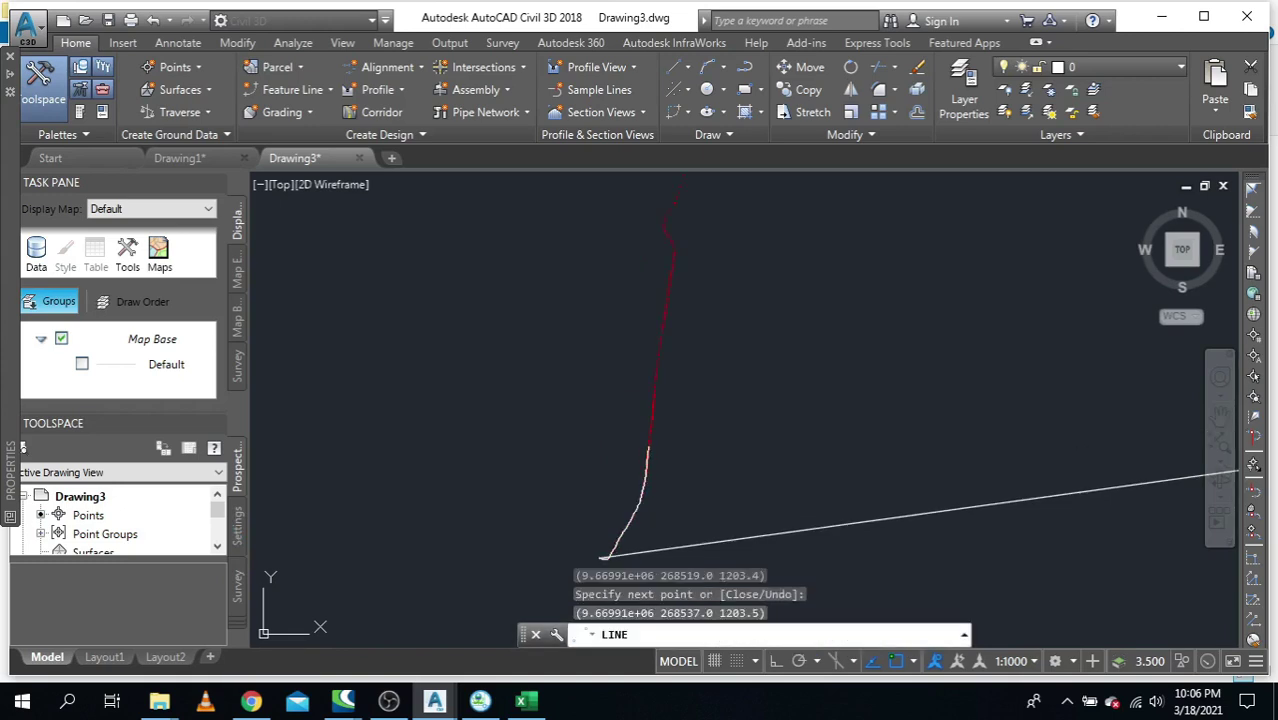
key(Return)
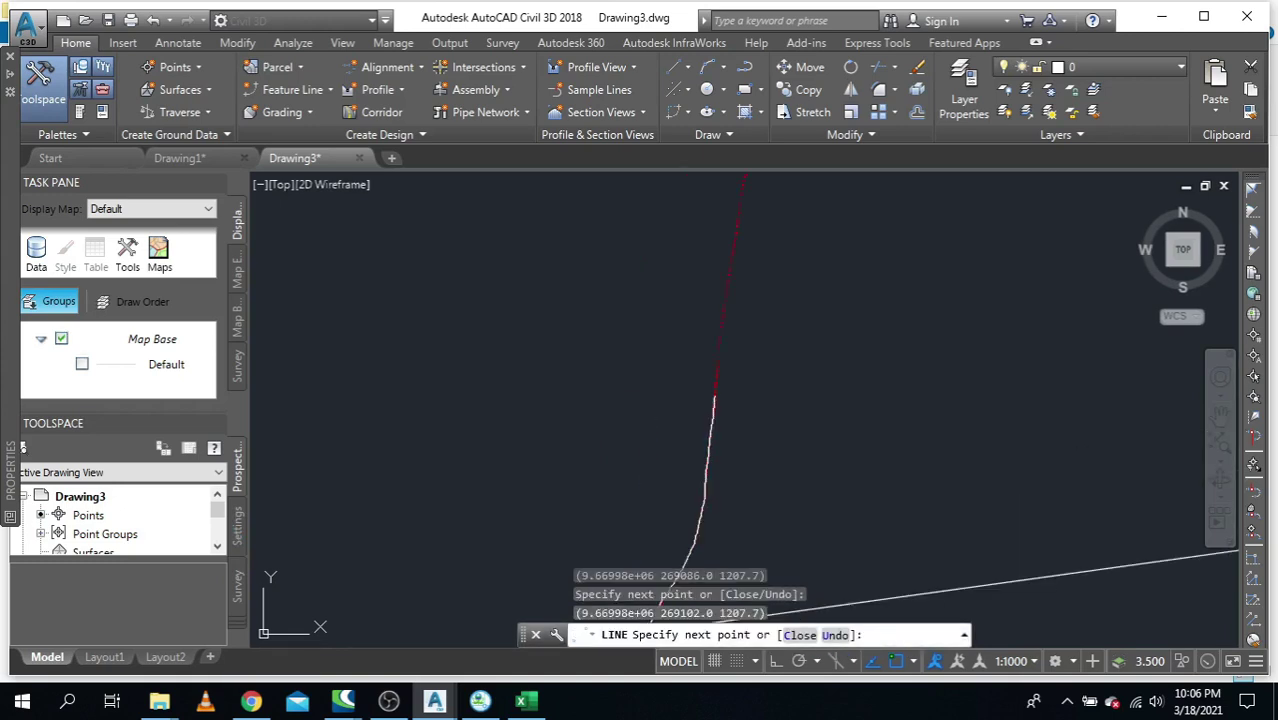
key(Return)
key(Return)
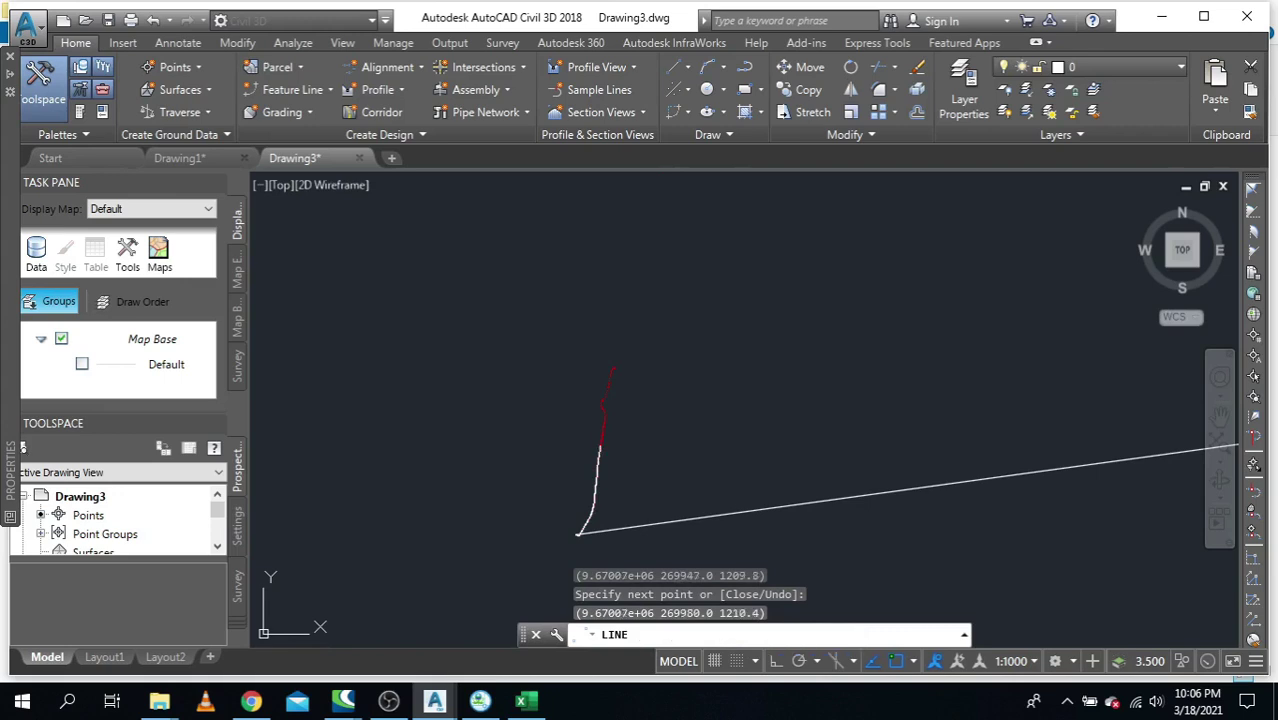
key(Return)
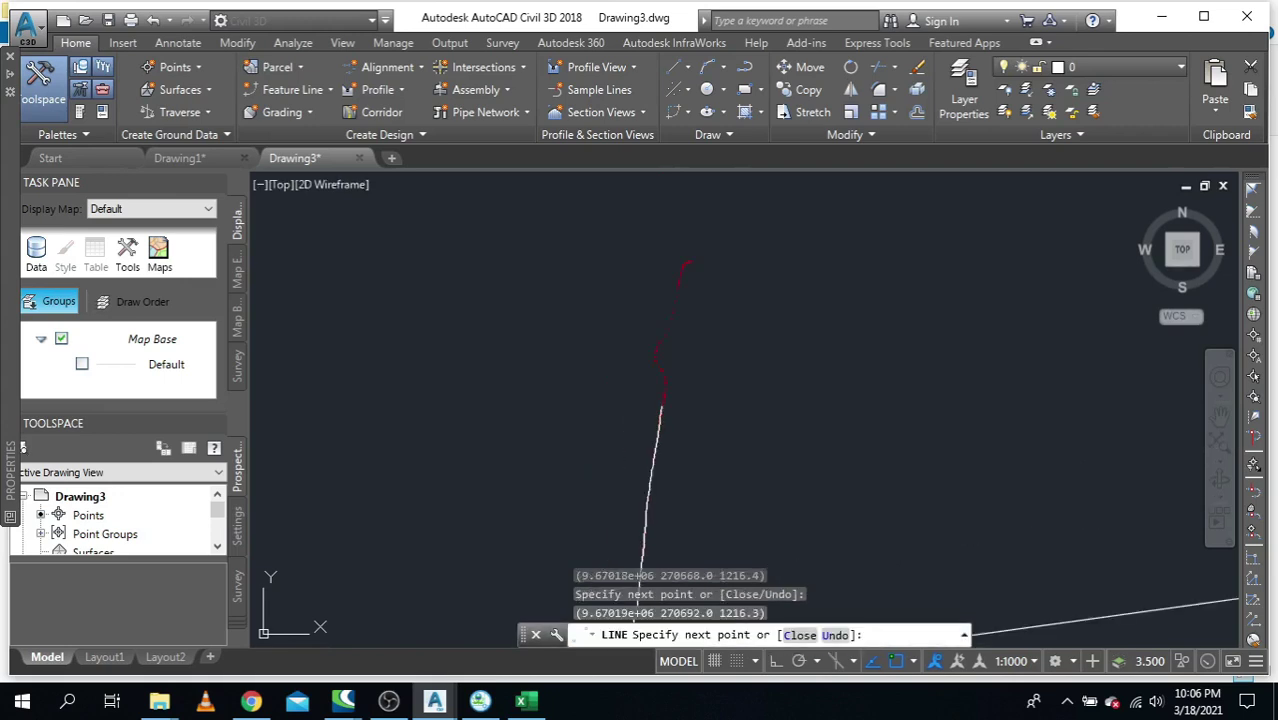
key(Return)
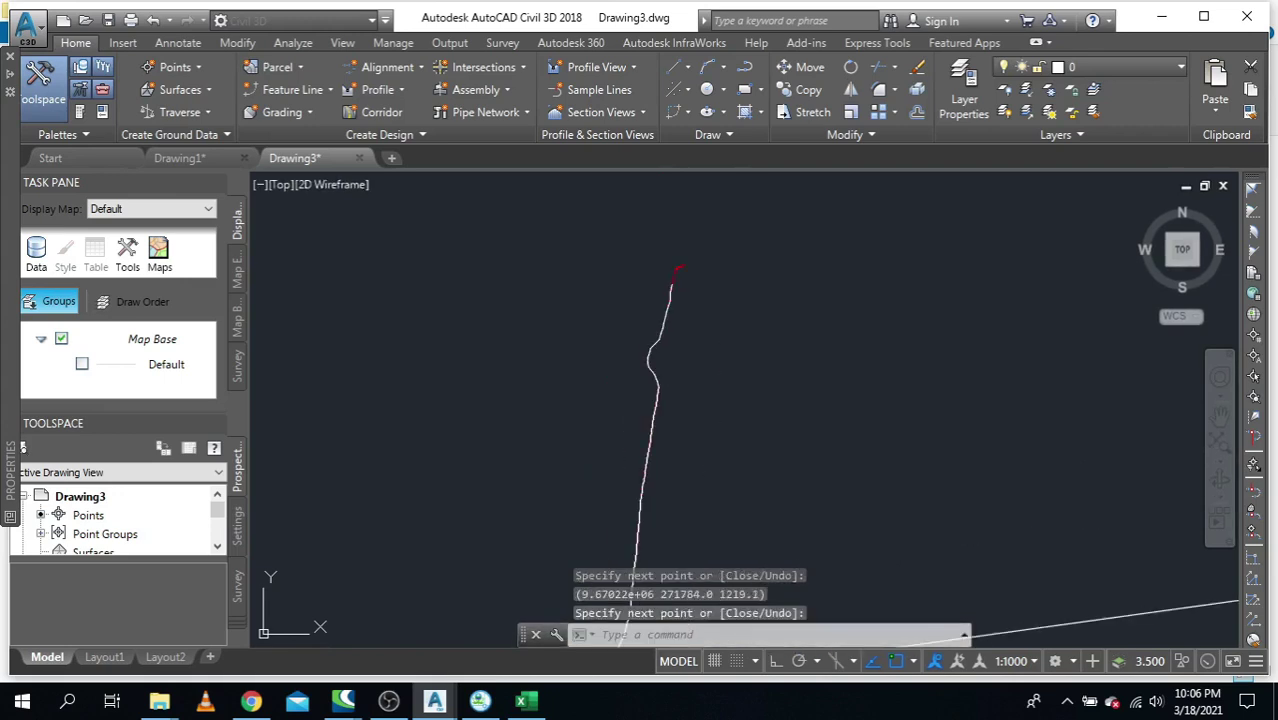
key(Return)
text('PN)
key(Return)
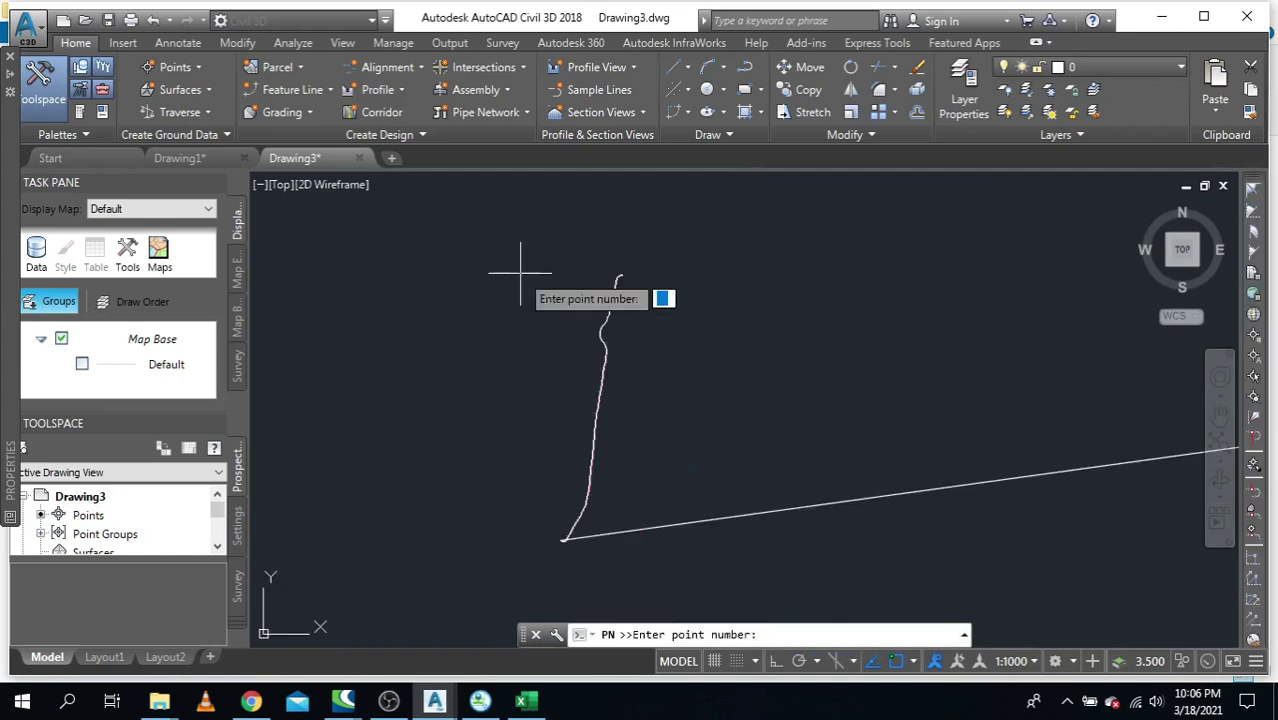
Cancel the line command and erase the long straight line running east from the route's lower end
scroll(533, 338, down, 4)
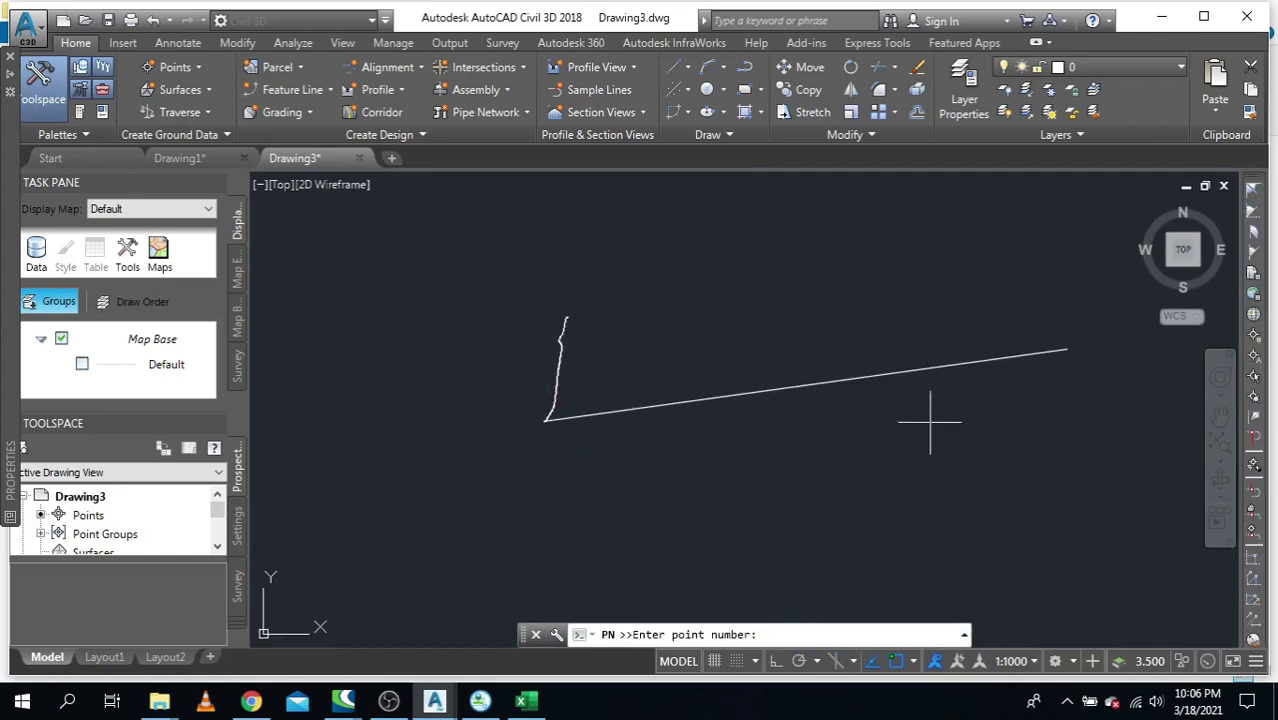
scroll(545, 402, up, 3)
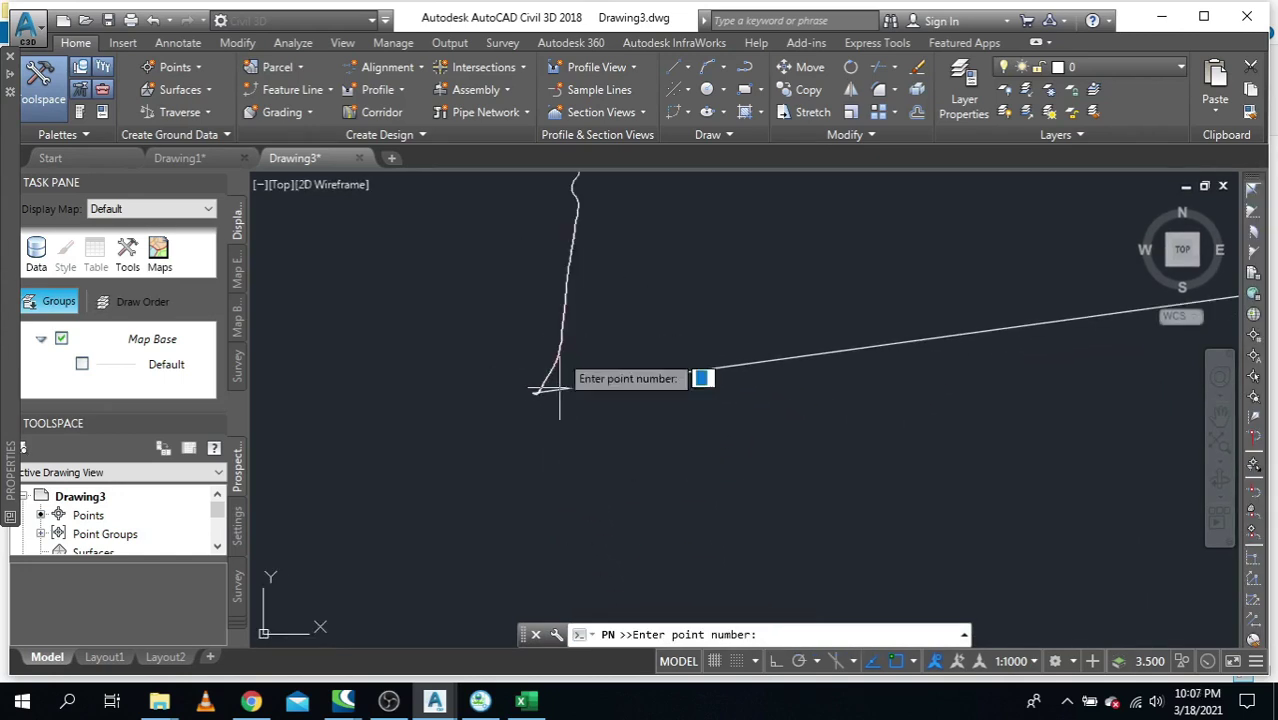
scroll(562, 299, up, 3)
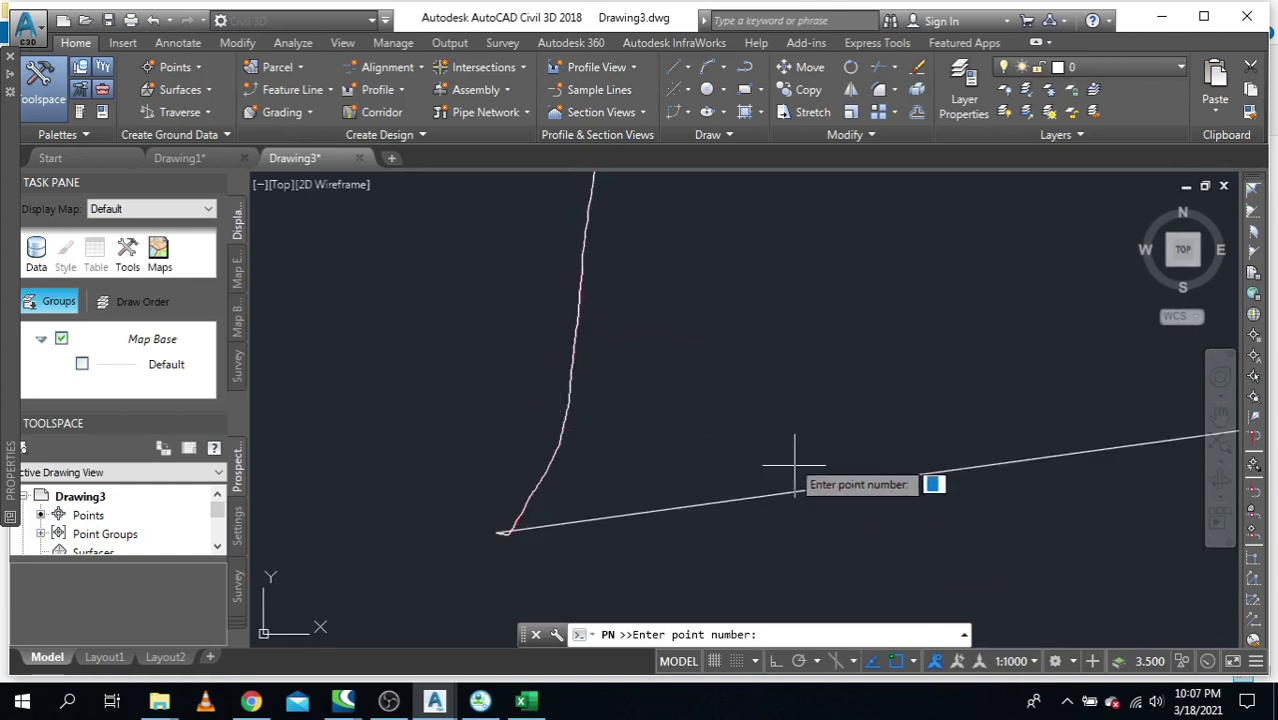
key(Return)
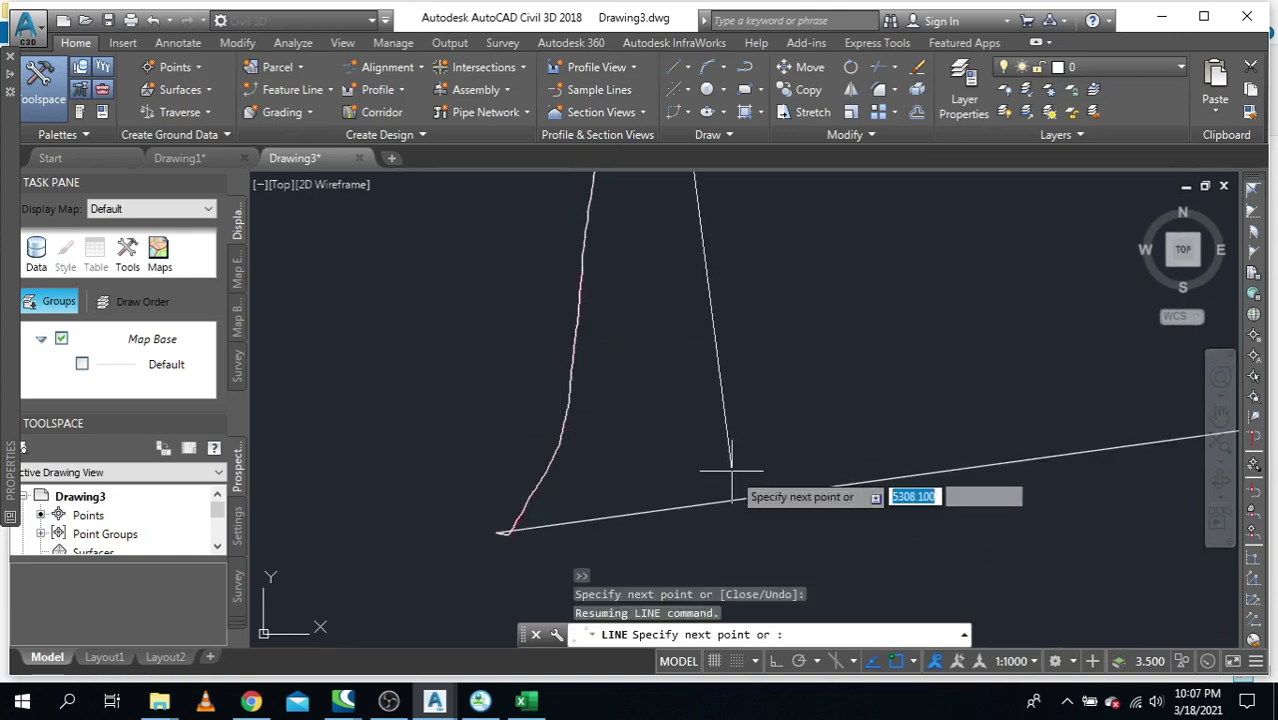
key(Escape)
key(Escape)
key(Escape)
click(822, 512)
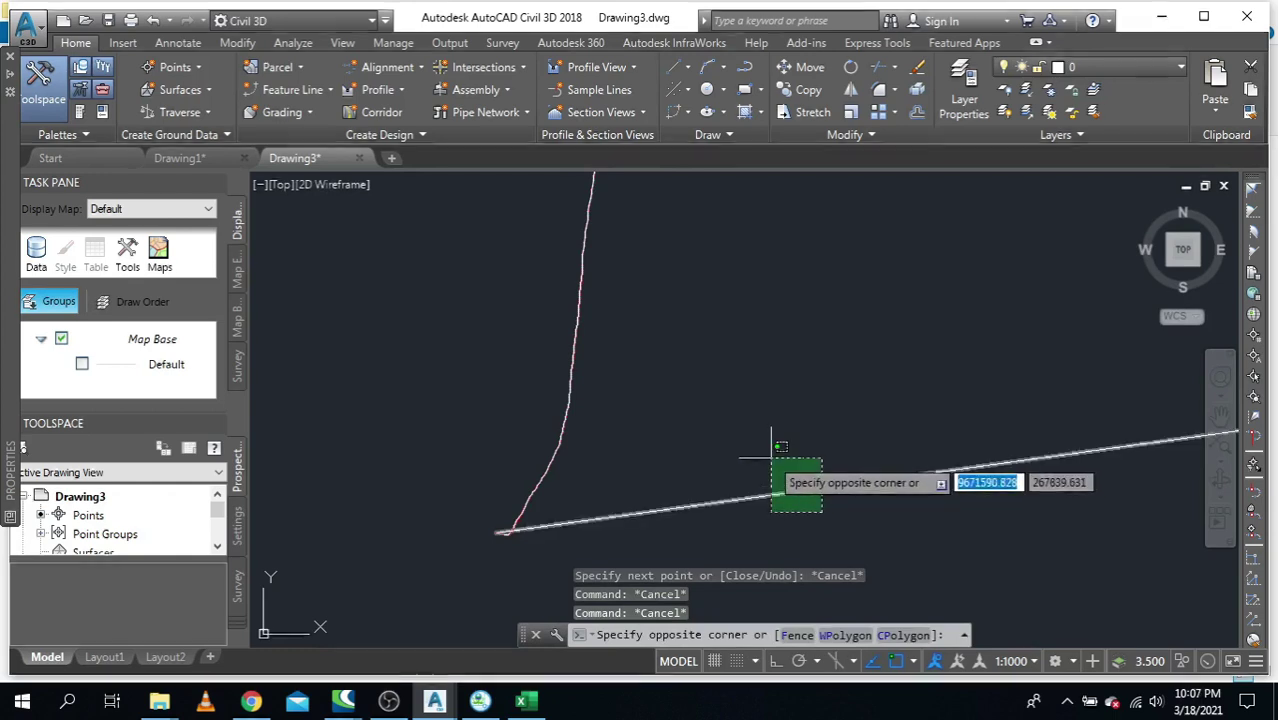
click(771, 458)
key(Delete)
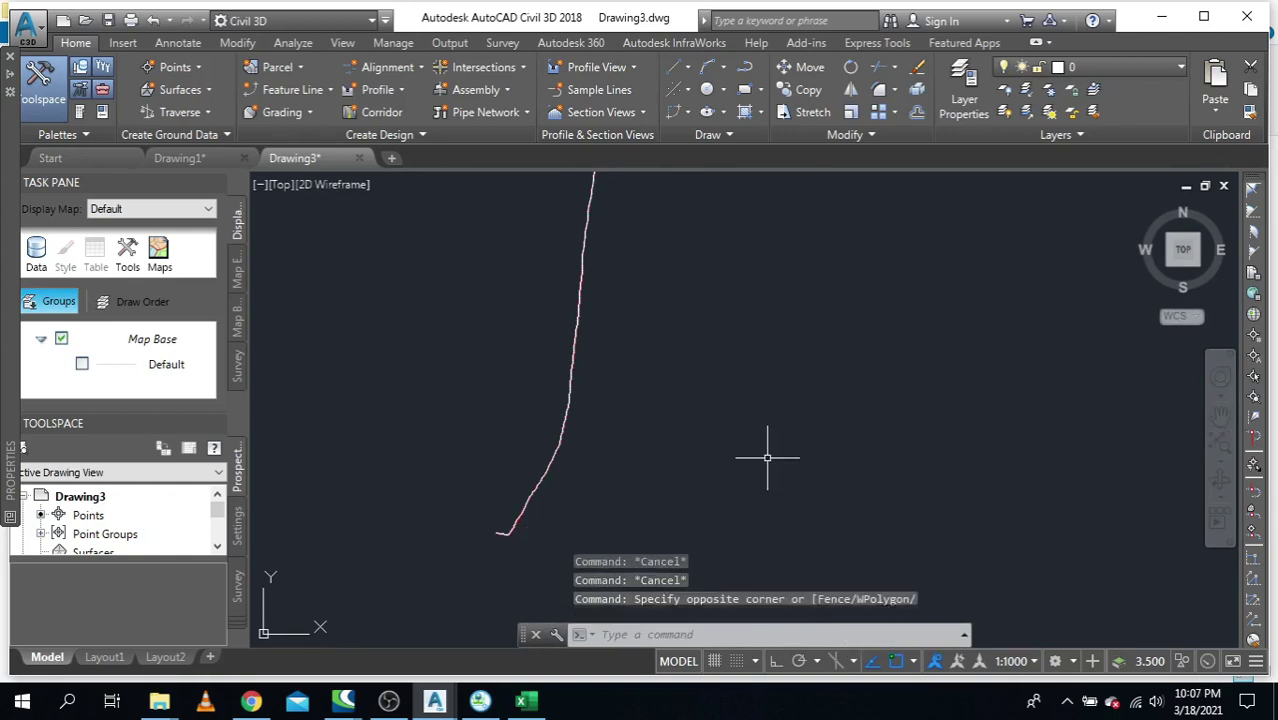
scroll(593, 513, down, 1)
middle_drag(593, 513, 807, 513)
scroll(704, 369, up, 2)
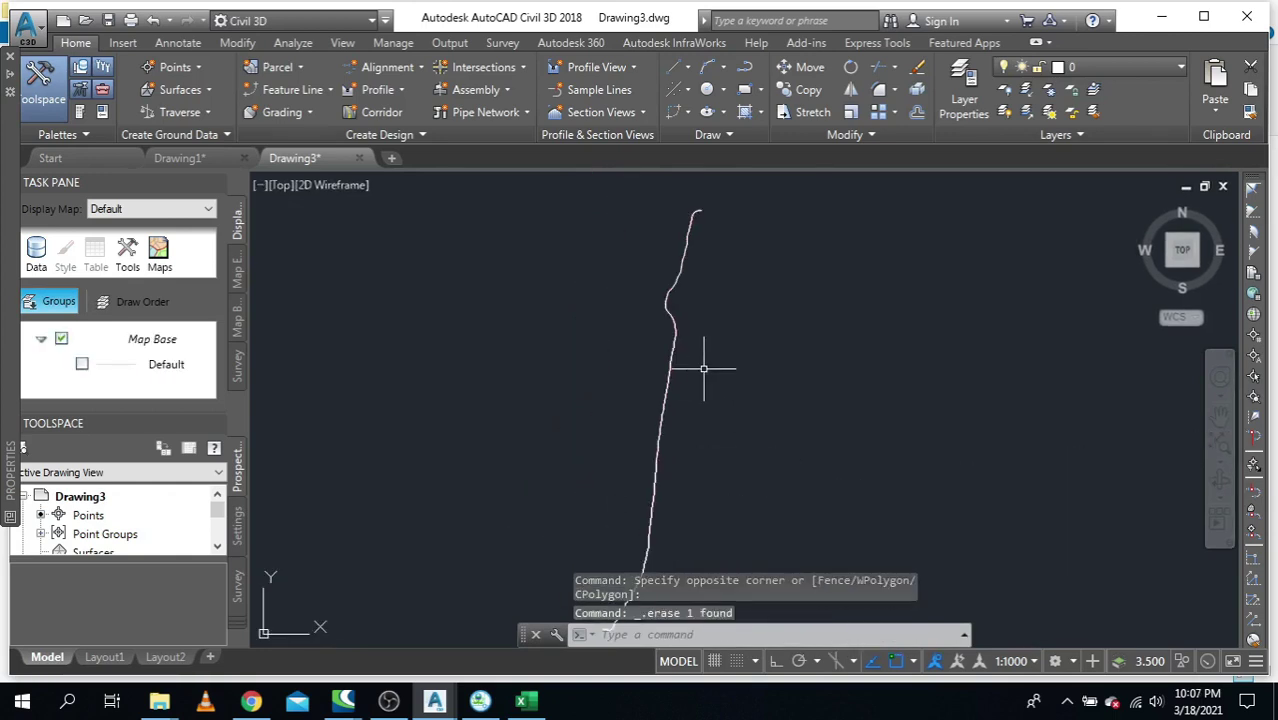
middle_drag(700, 222, 613, 442)
scroll(613, 442, down, 1)
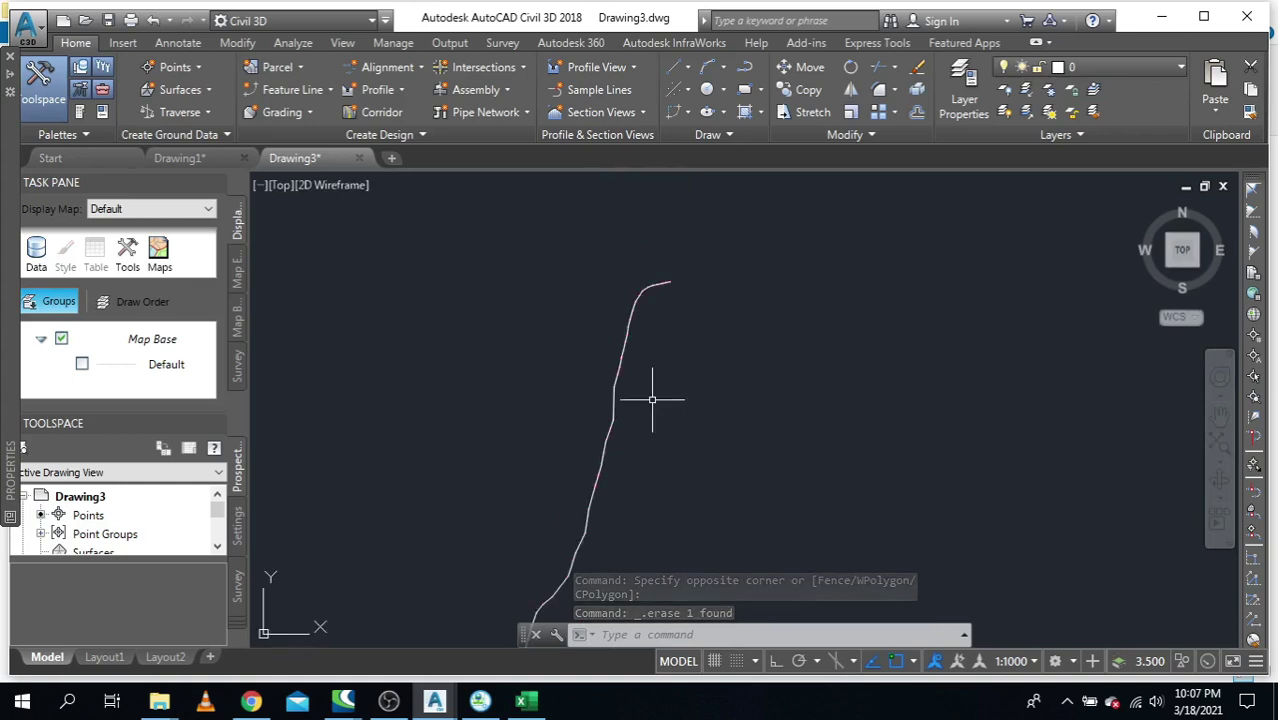
middle_drag(656, 399, 626, 484)
scroll(679, 271, up, 5)
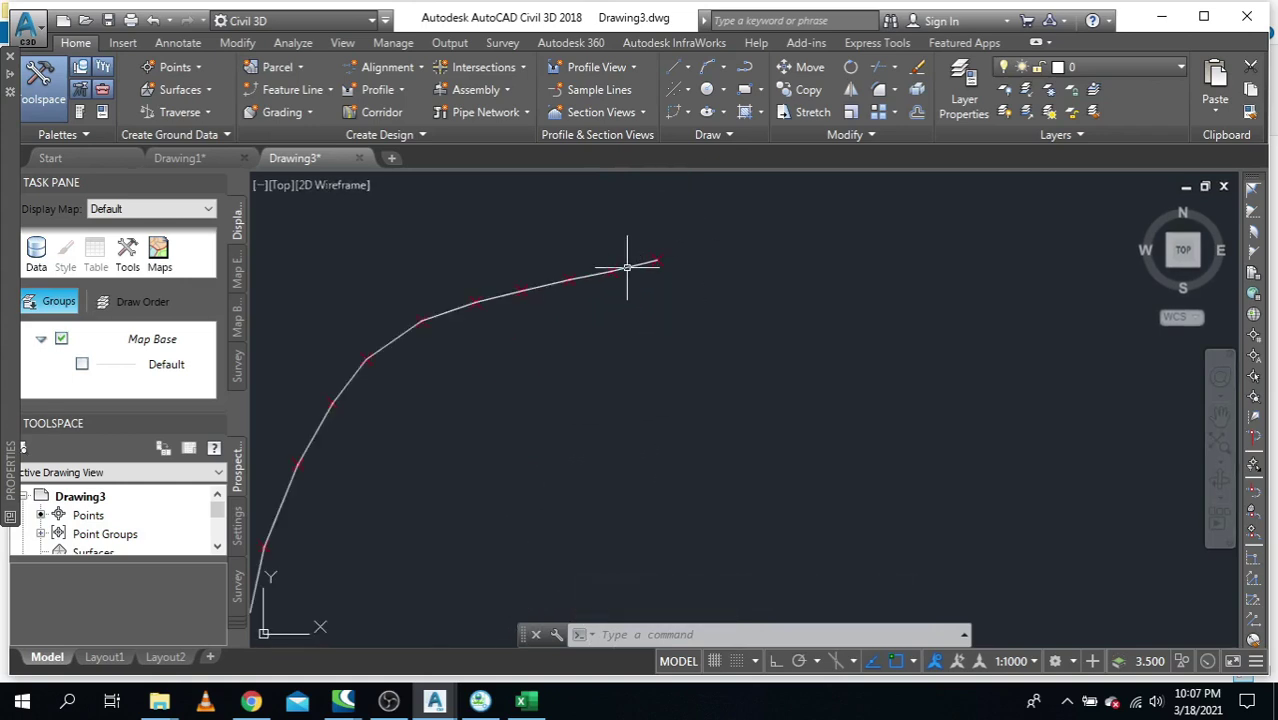
scroll(568, 277, up, 4)
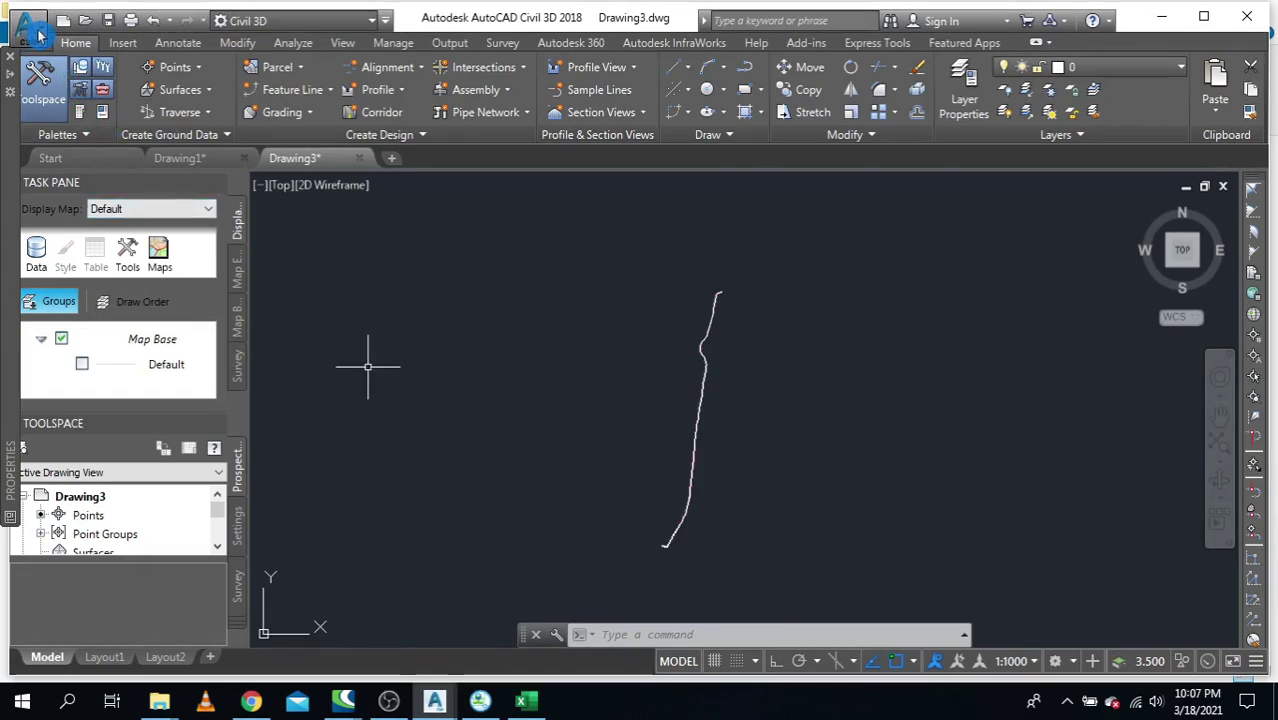
Open Save Drawing As through the Application menu's Save As > Drawing
click(40, 34)
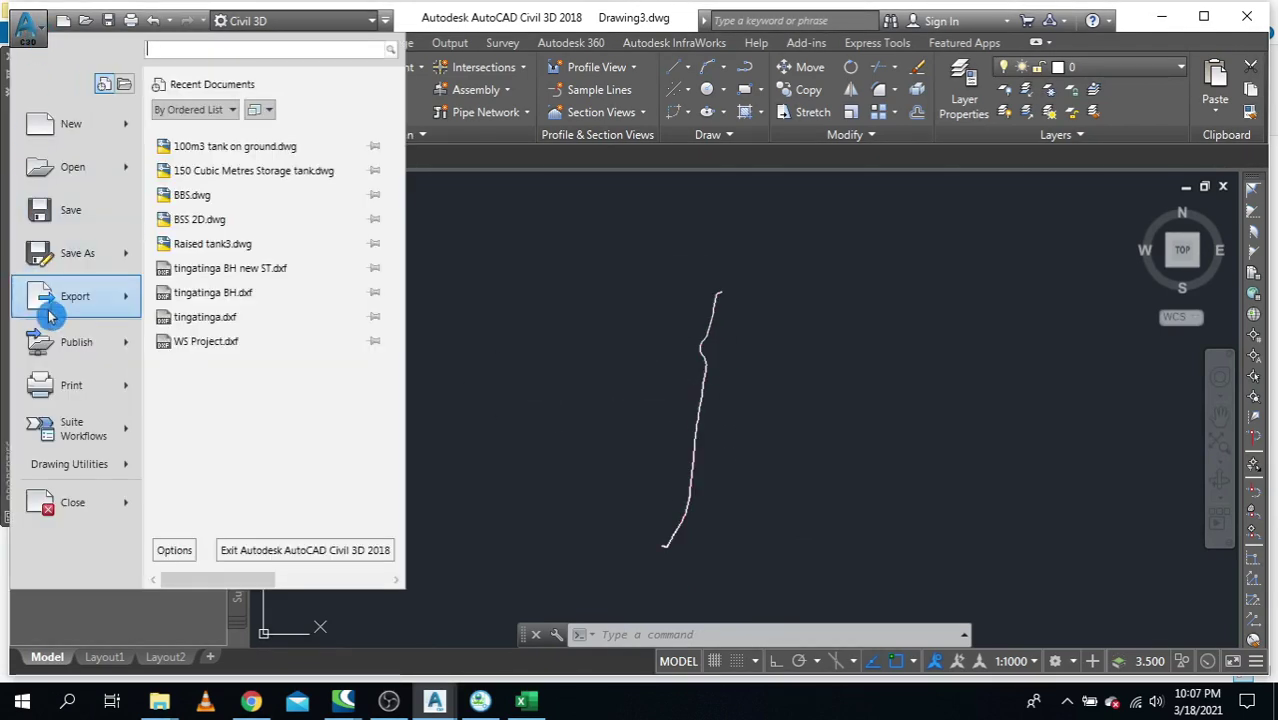
mouse_move(101, 262)
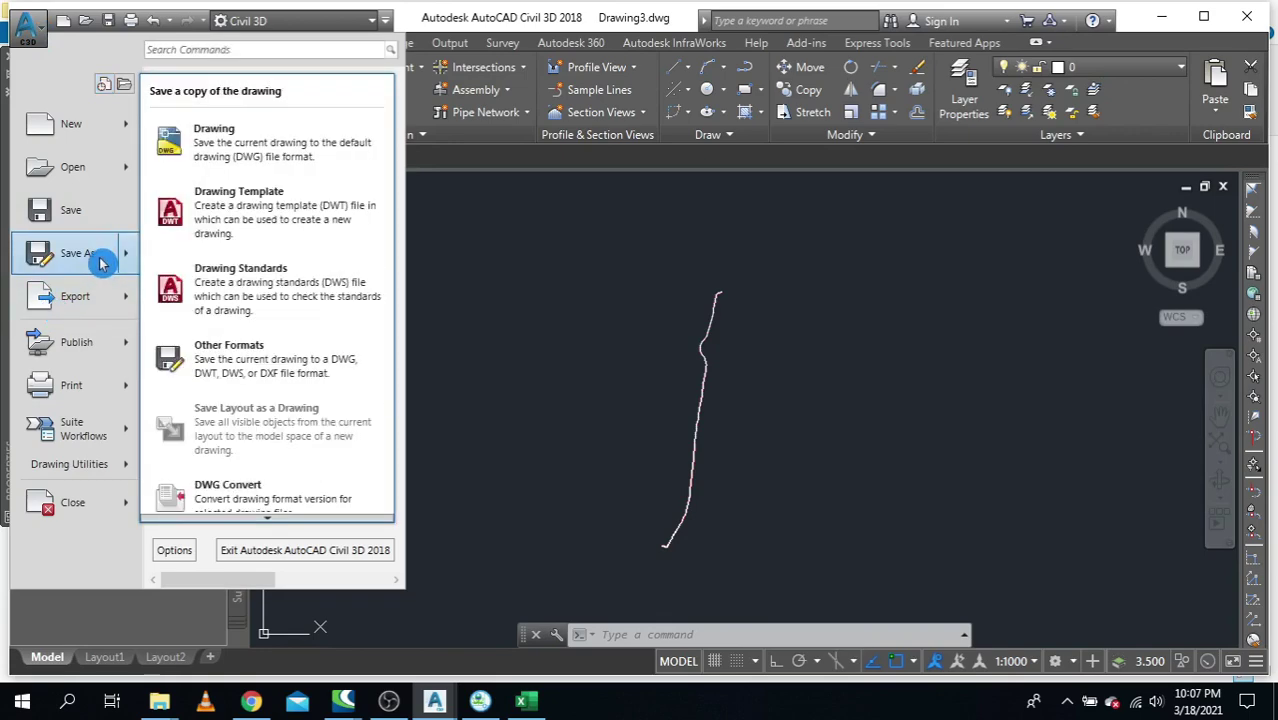
click(80, 262)
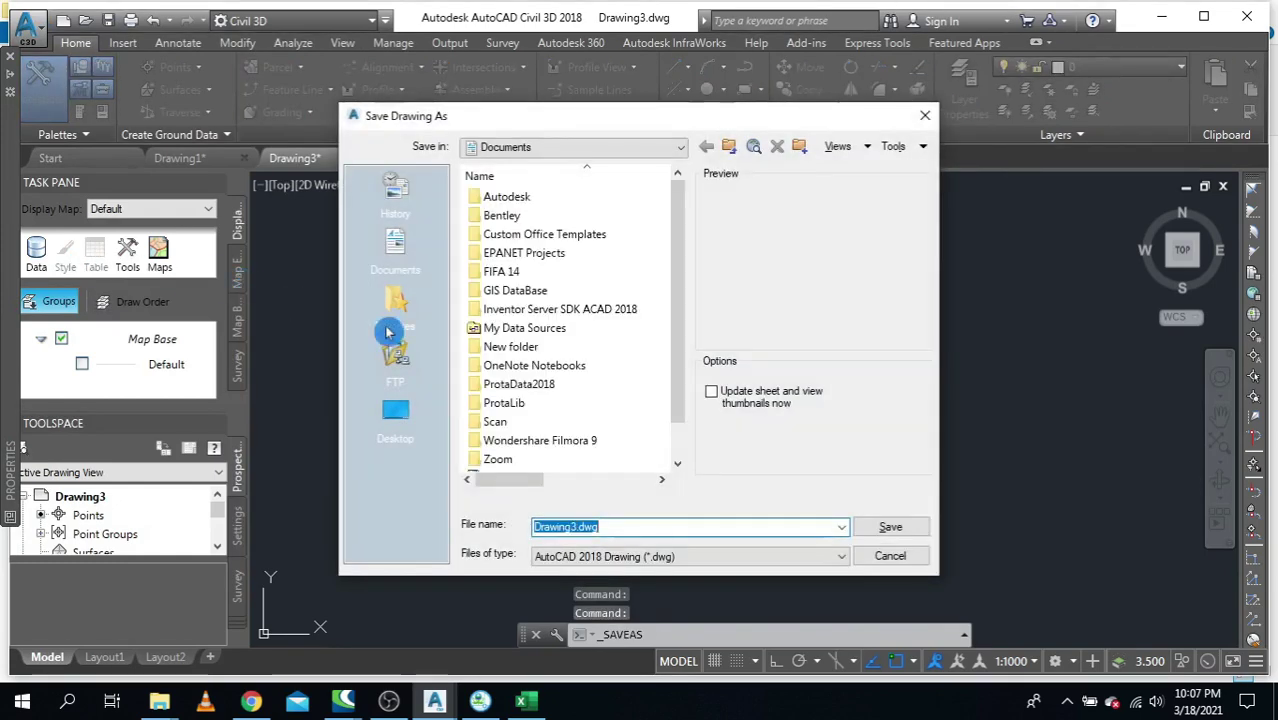
Choose the AutoCAD 2018 DXF format and the Desktop\Tutorial folder as the save location
click(639, 556)
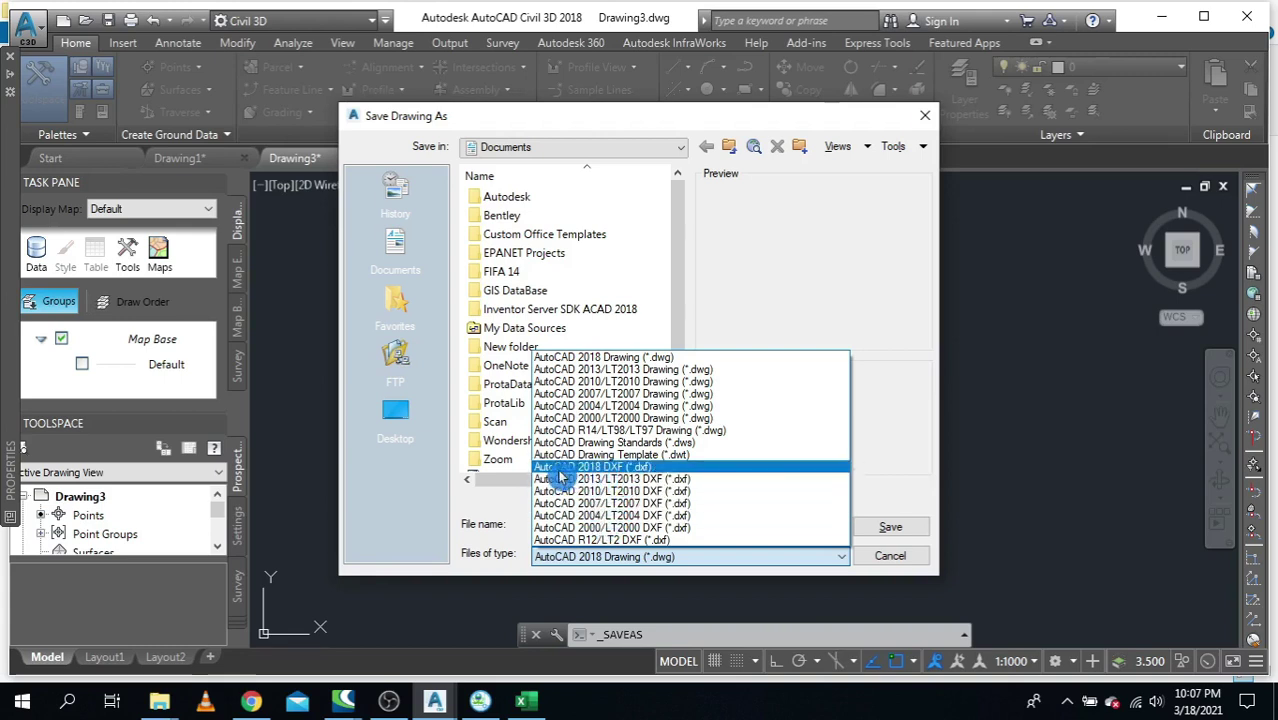
click(600, 467)
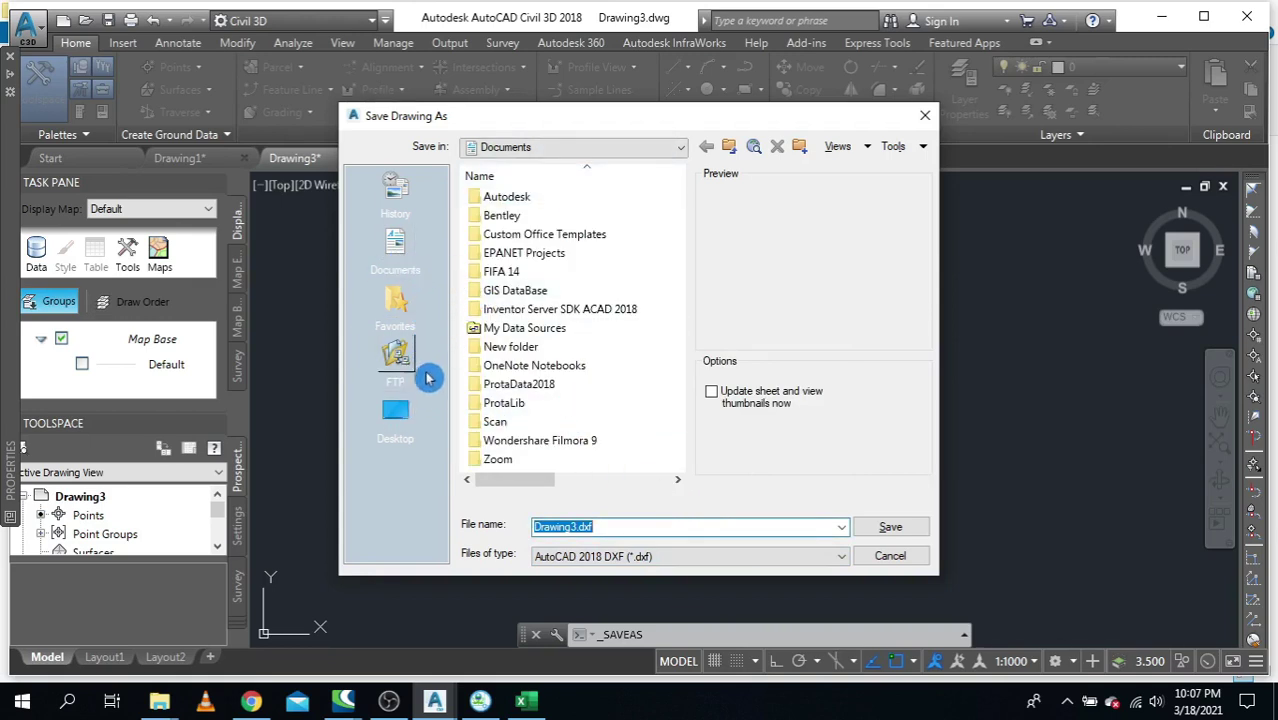
click(405, 414)
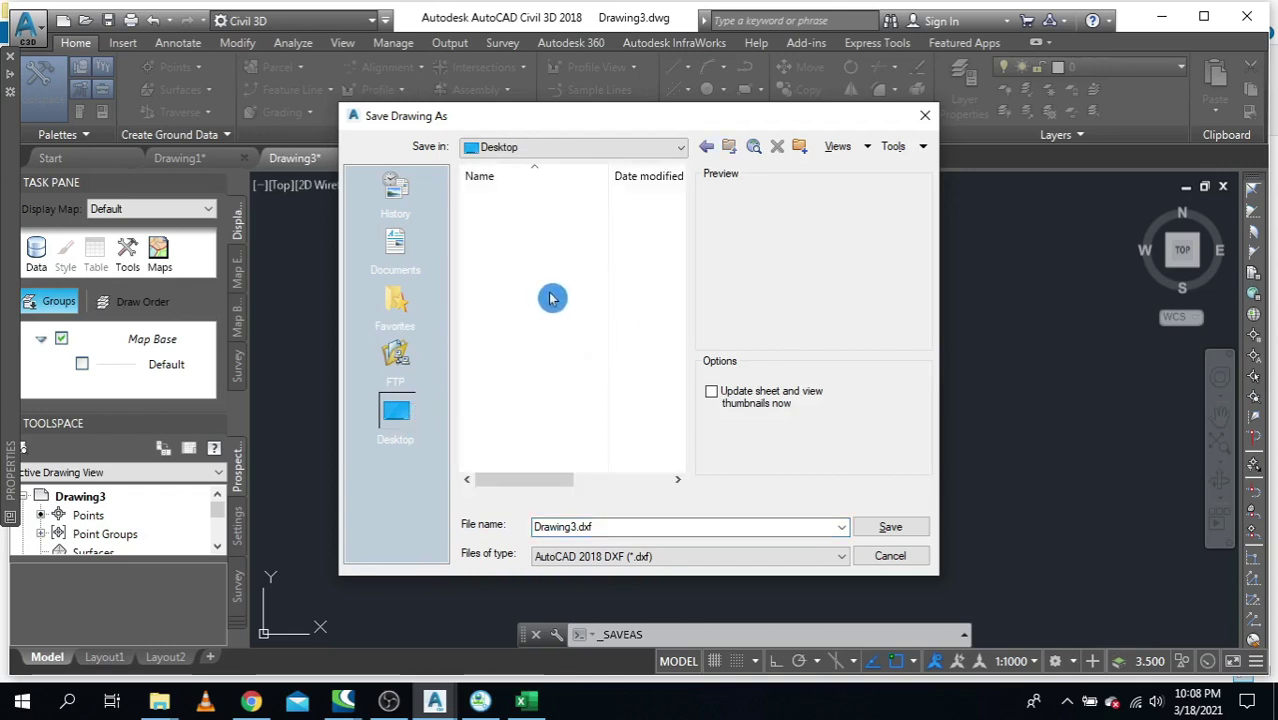
double_click(560, 346)
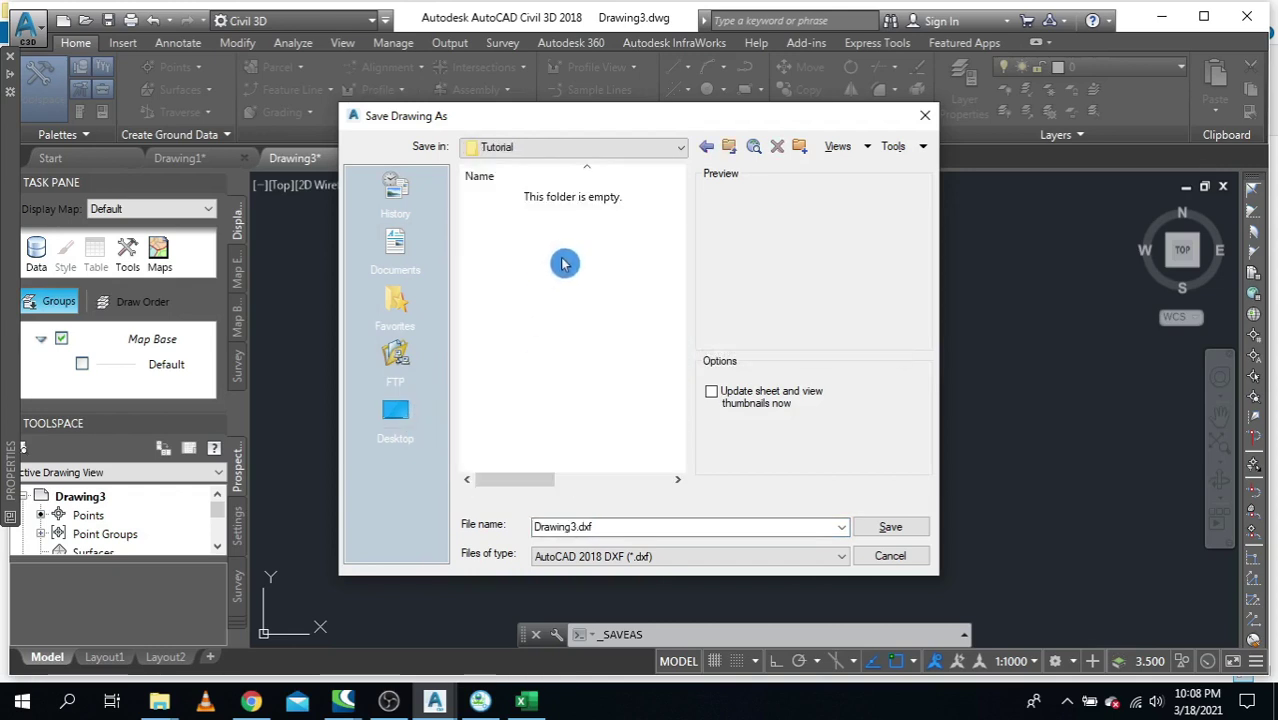
Name the file 'pipeline file' and save it
drag(594, 524, 466, 530)
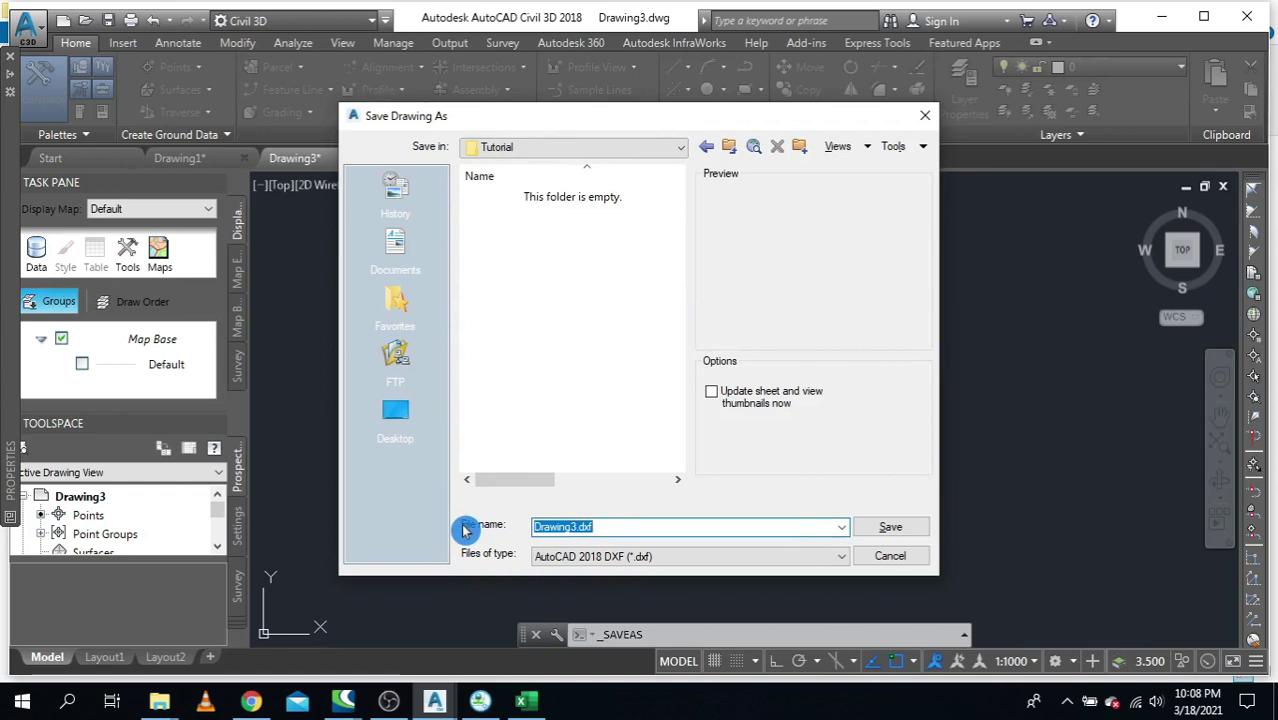
text(pipeline file)
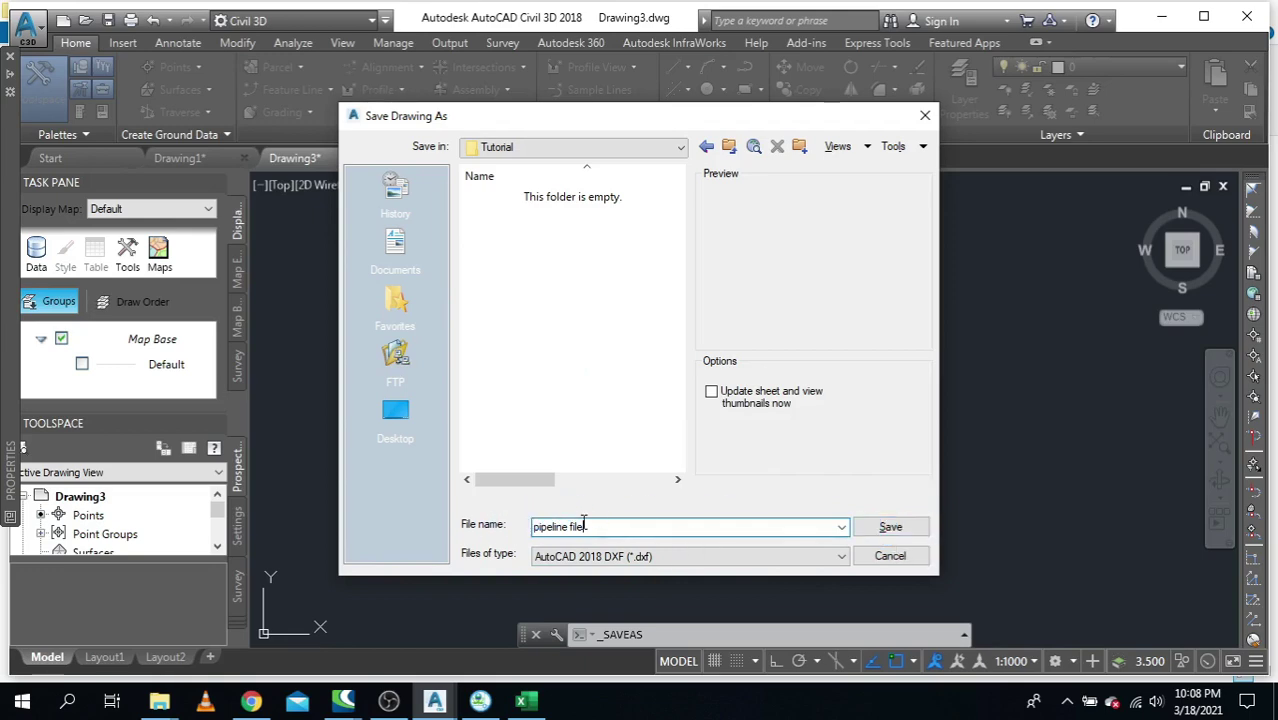
drag(584, 527, 485, 527)
click(900, 527)
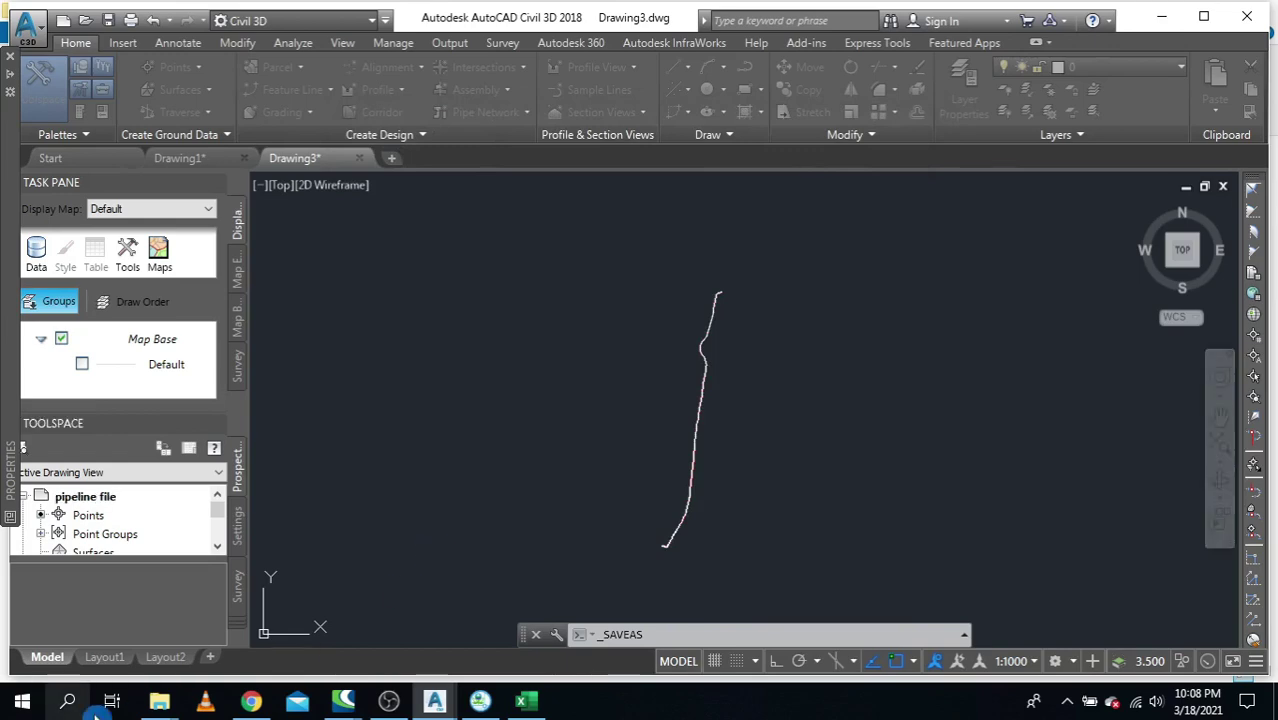
Check that pipeline file.dxf is in the Tutorial folder, then switch to EpaCAD
mouse_move(159, 701)
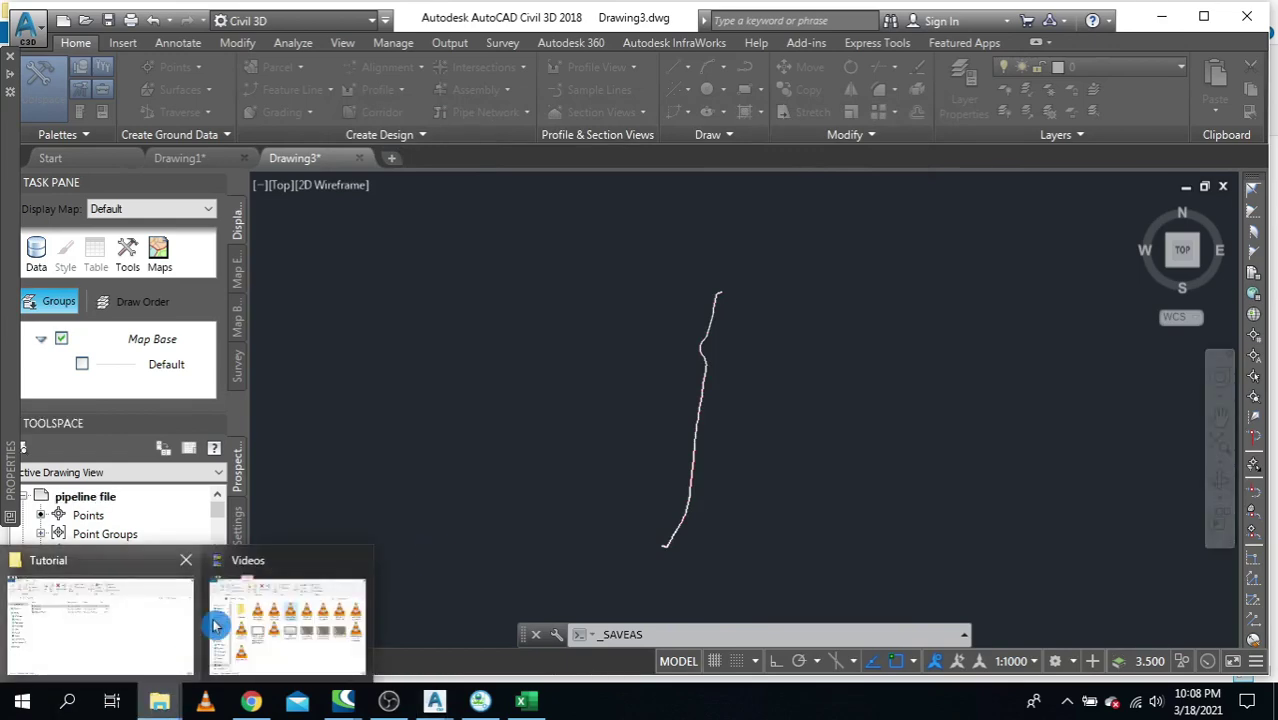
click(200, 626)
key(Down)
key(Down)
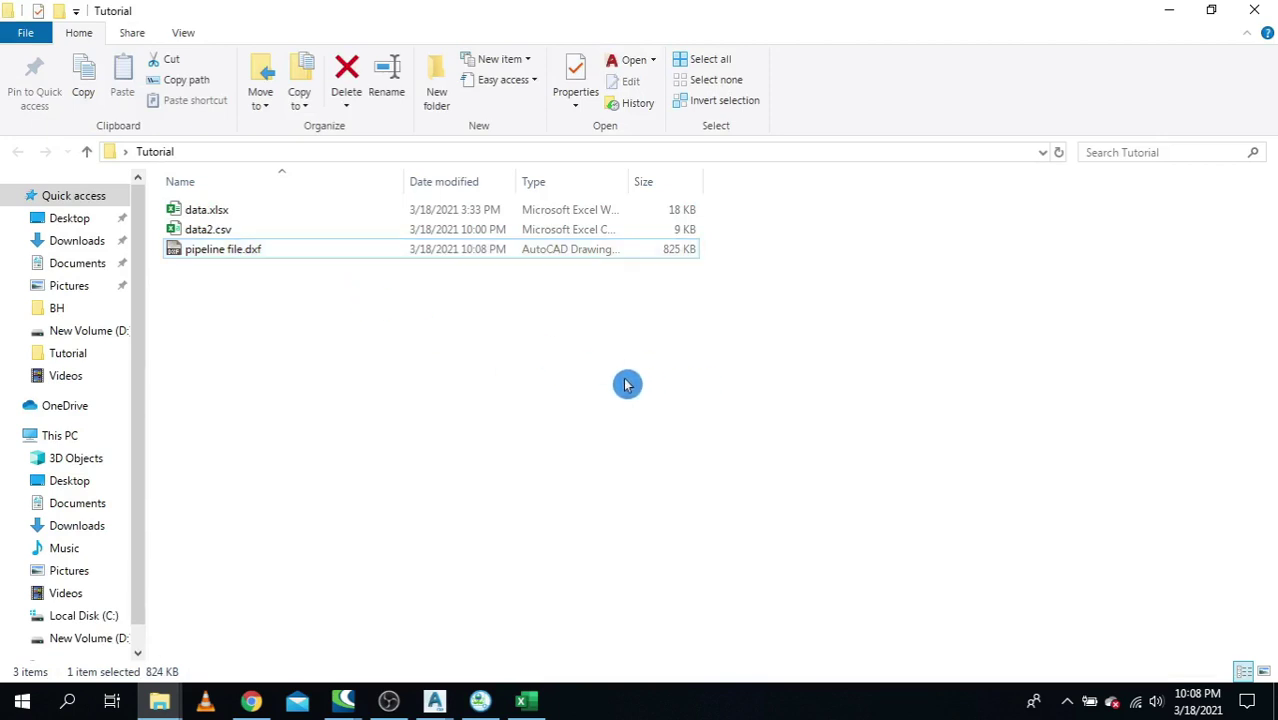
click(481, 701)
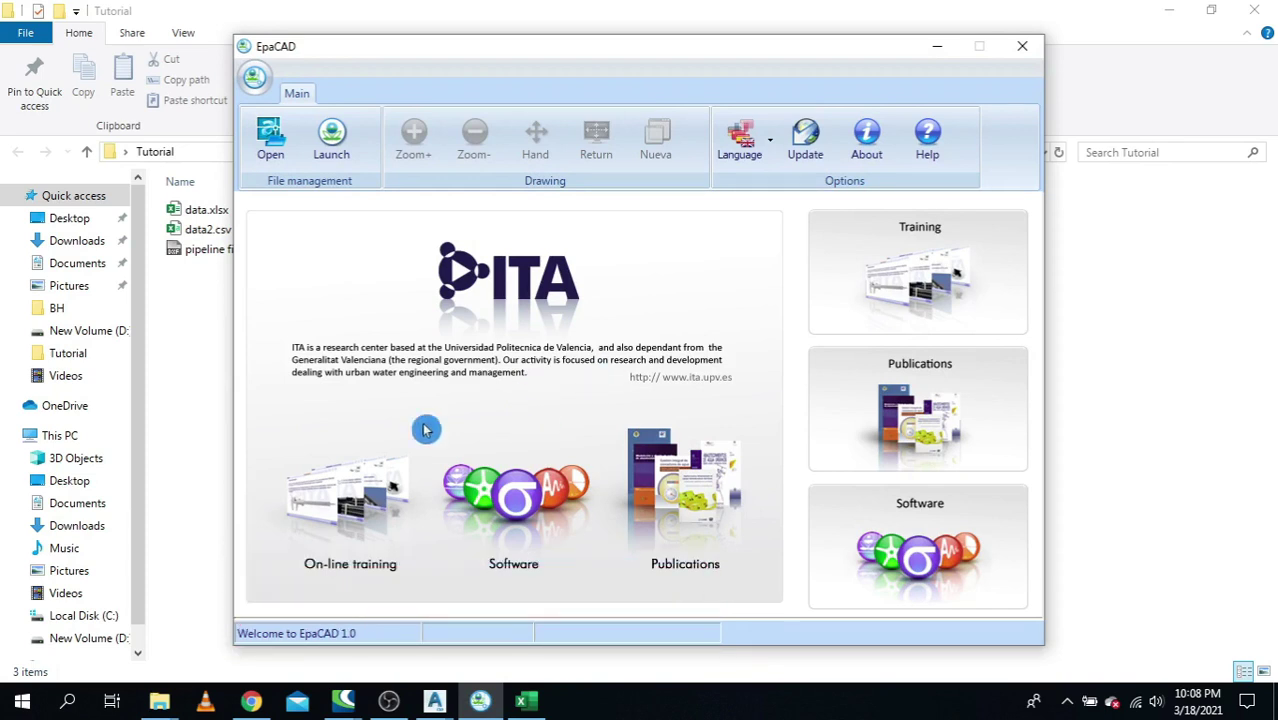
Load pipeline file.dxf from the Tutorial folder into EpaCAD
click(270, 135)
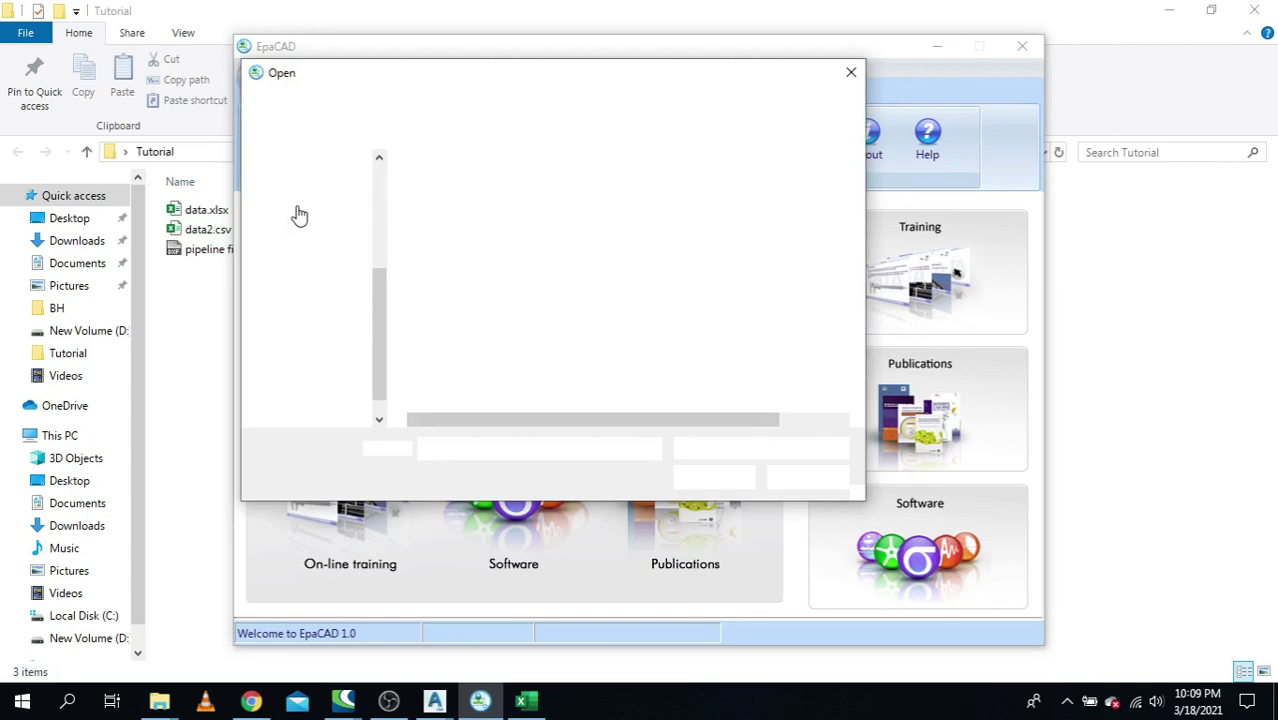
double_click(683, 205)
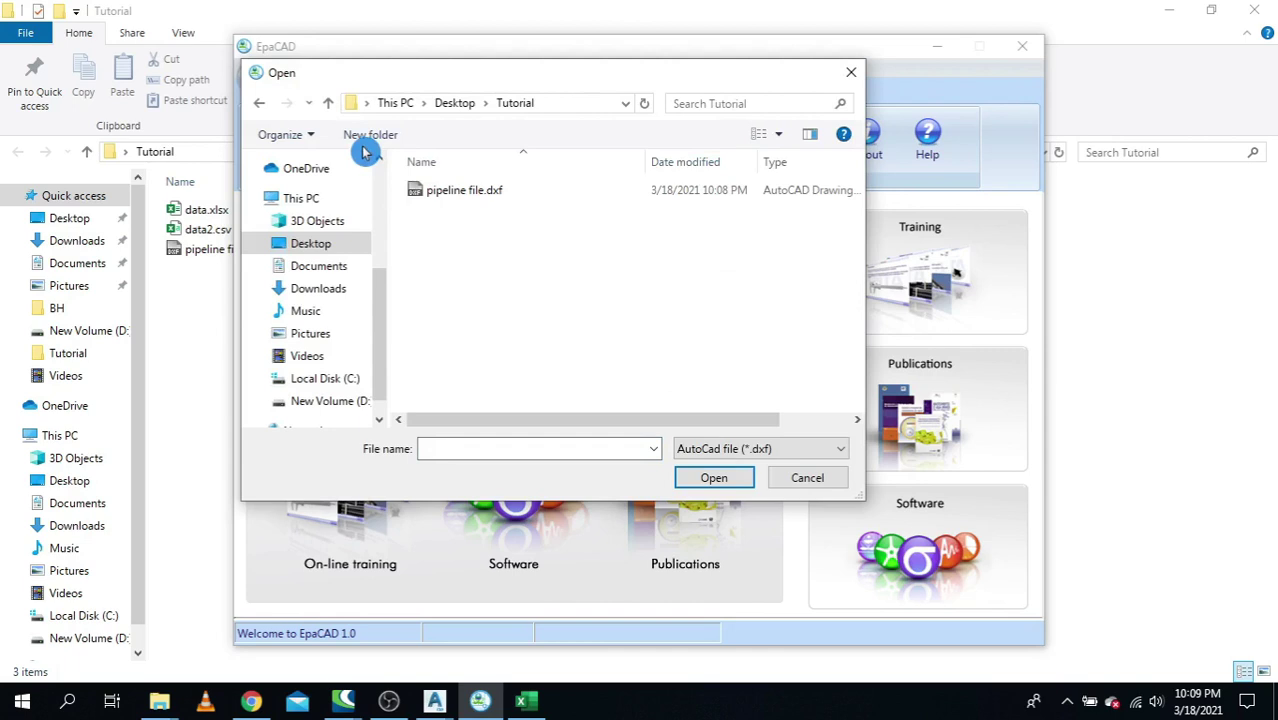
click(464, 190)
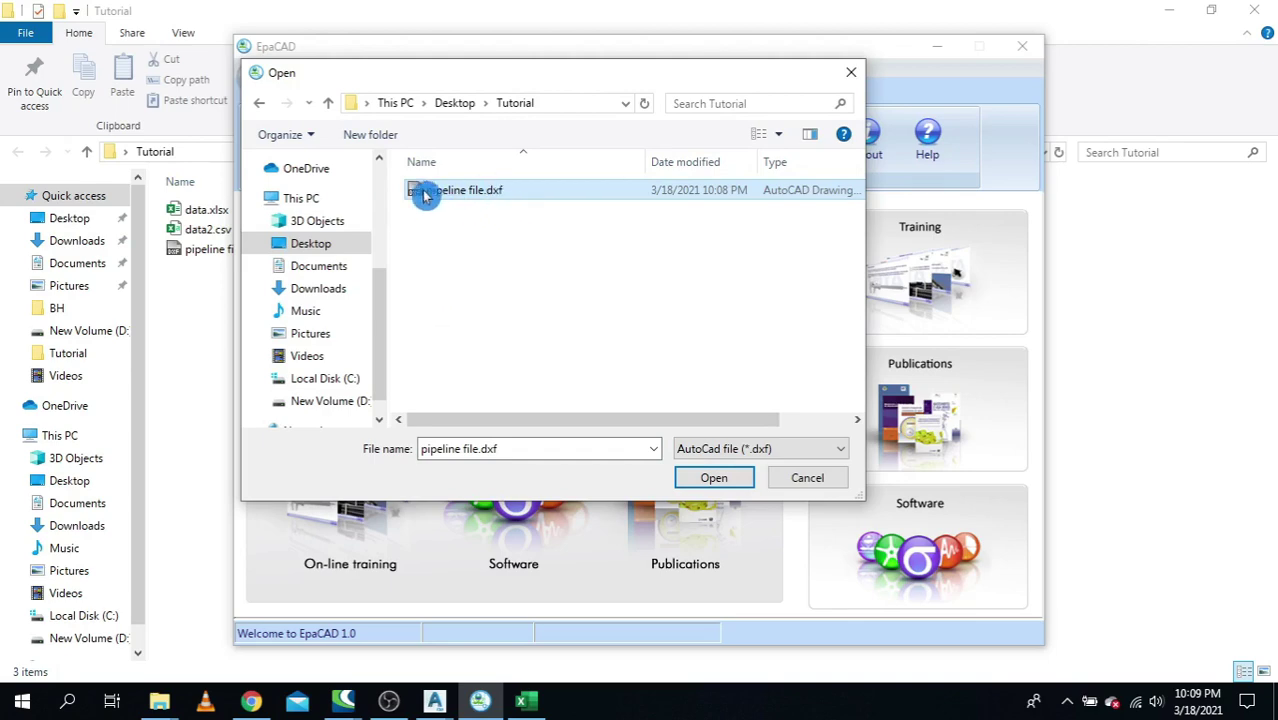
click(732, 477)
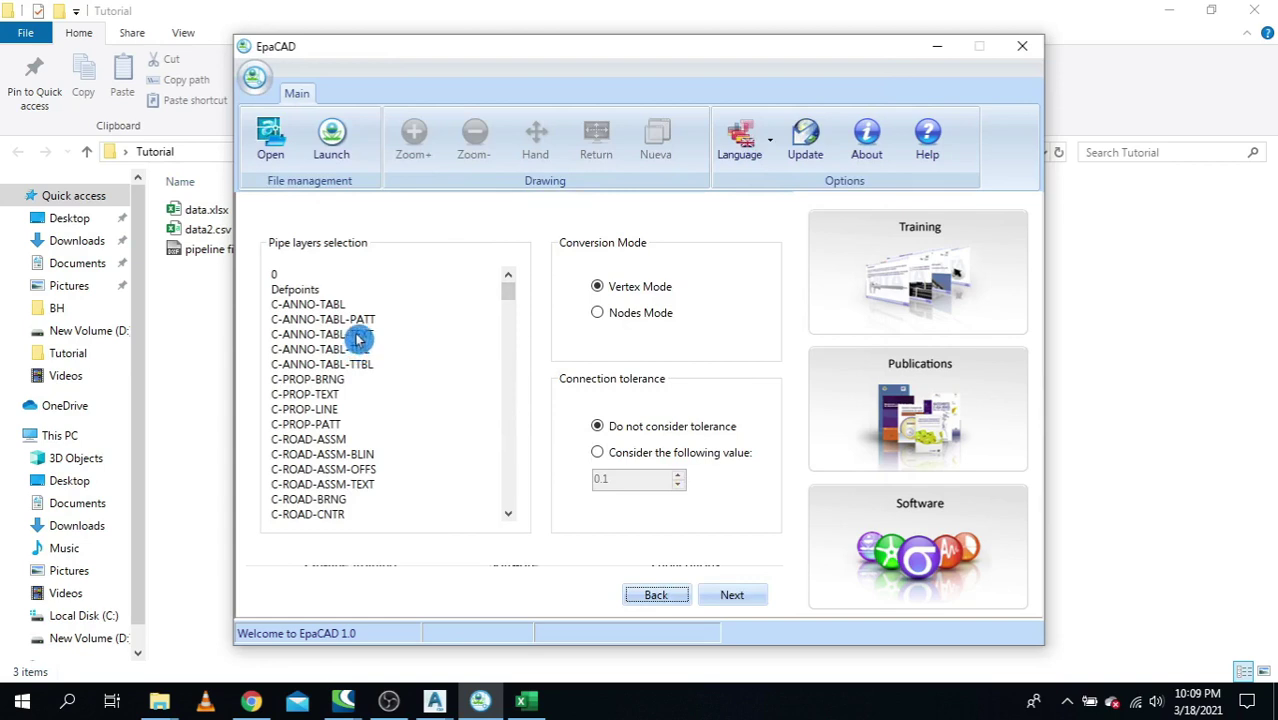
Choose layer 0 as the pipe layer and finish the conversion past the preview page
click(290, 275)
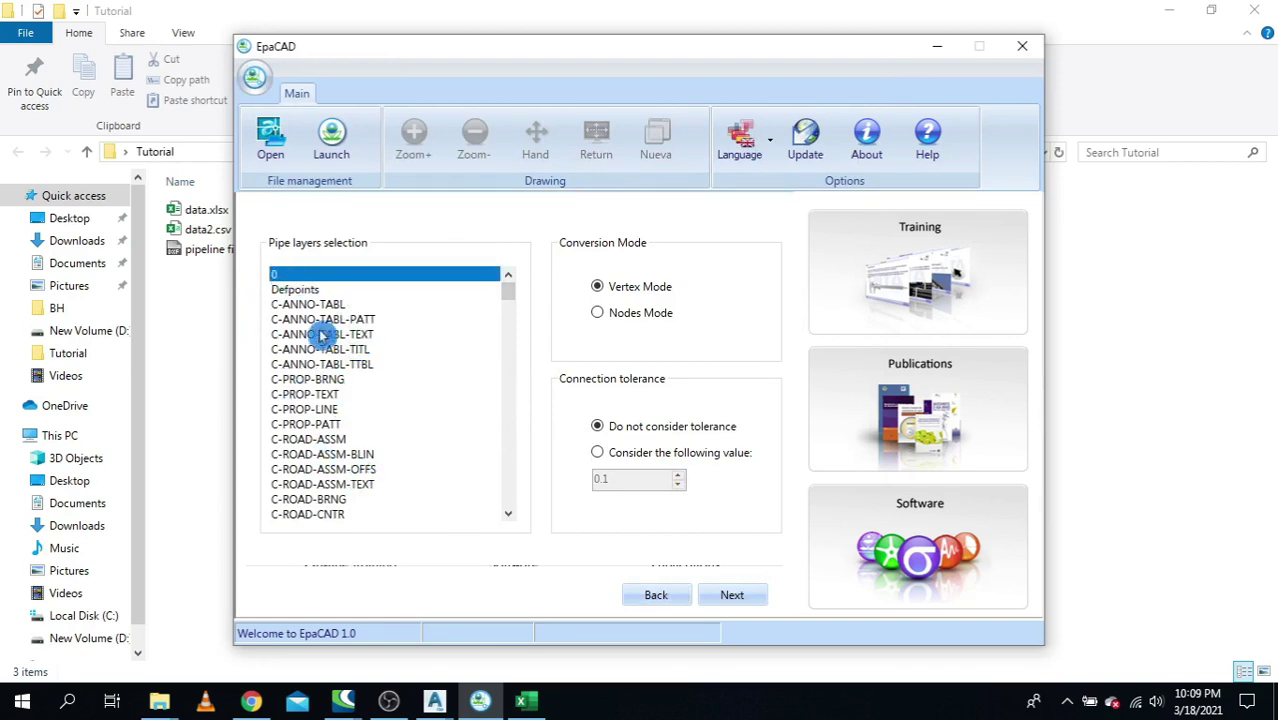
click(733, 595)
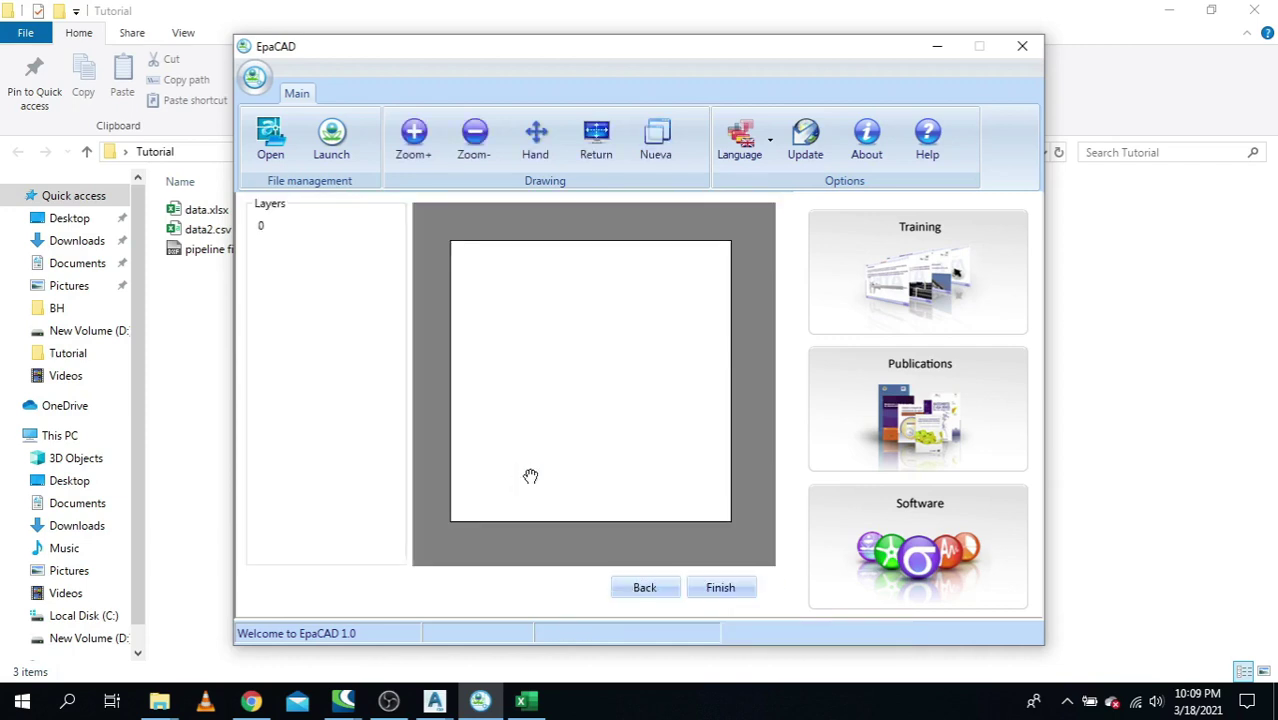
click(729, 596)
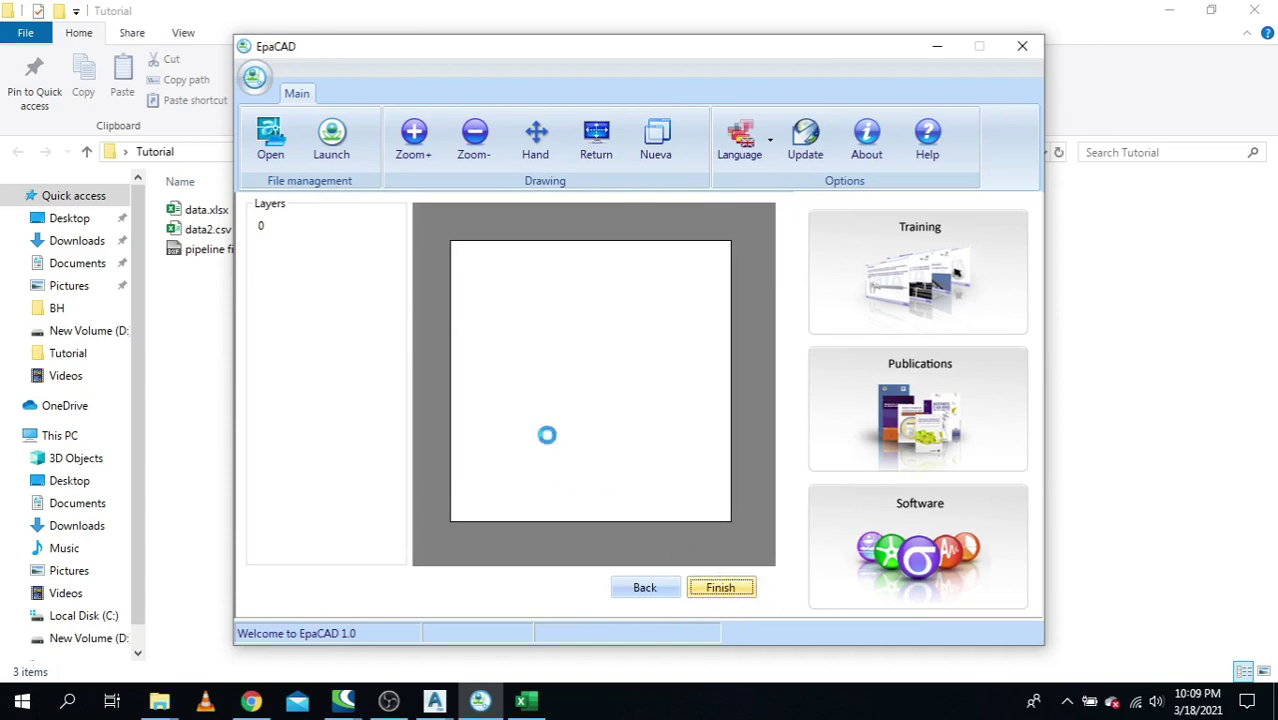
Save the output as 'pipeline WS' with the Epanet File (*.inp) type
click(471, 410)
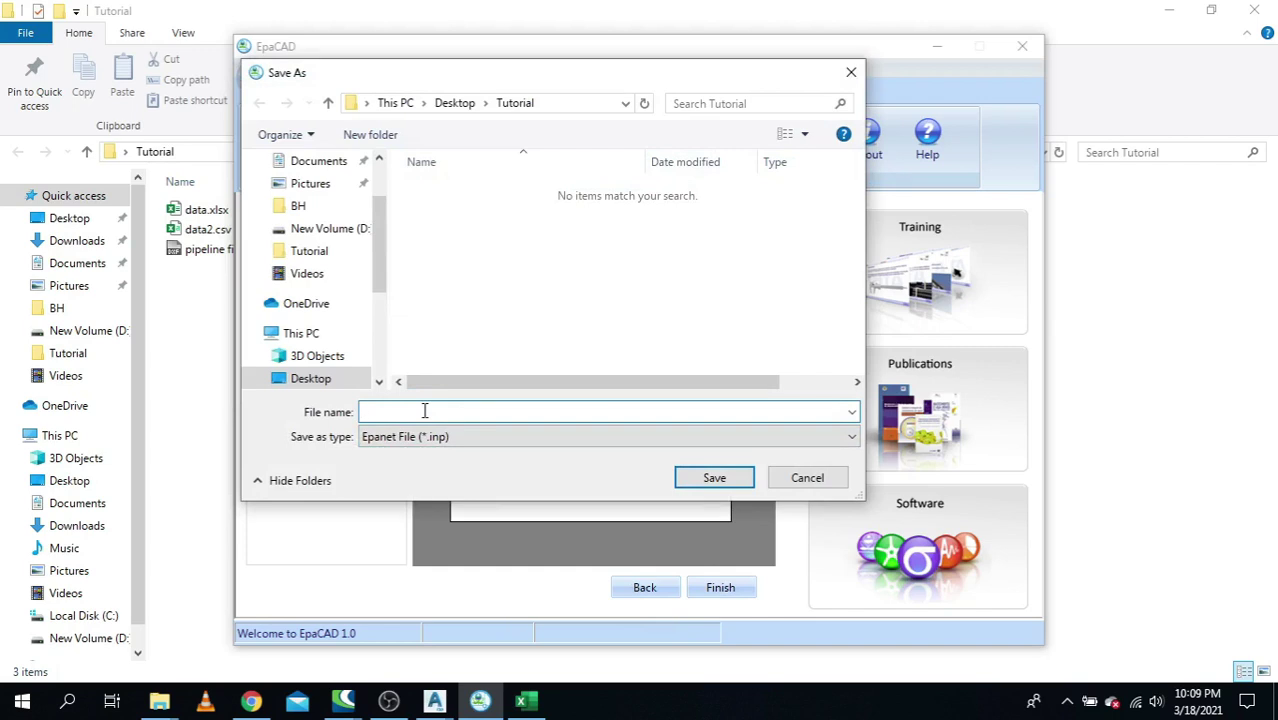
text(pip)
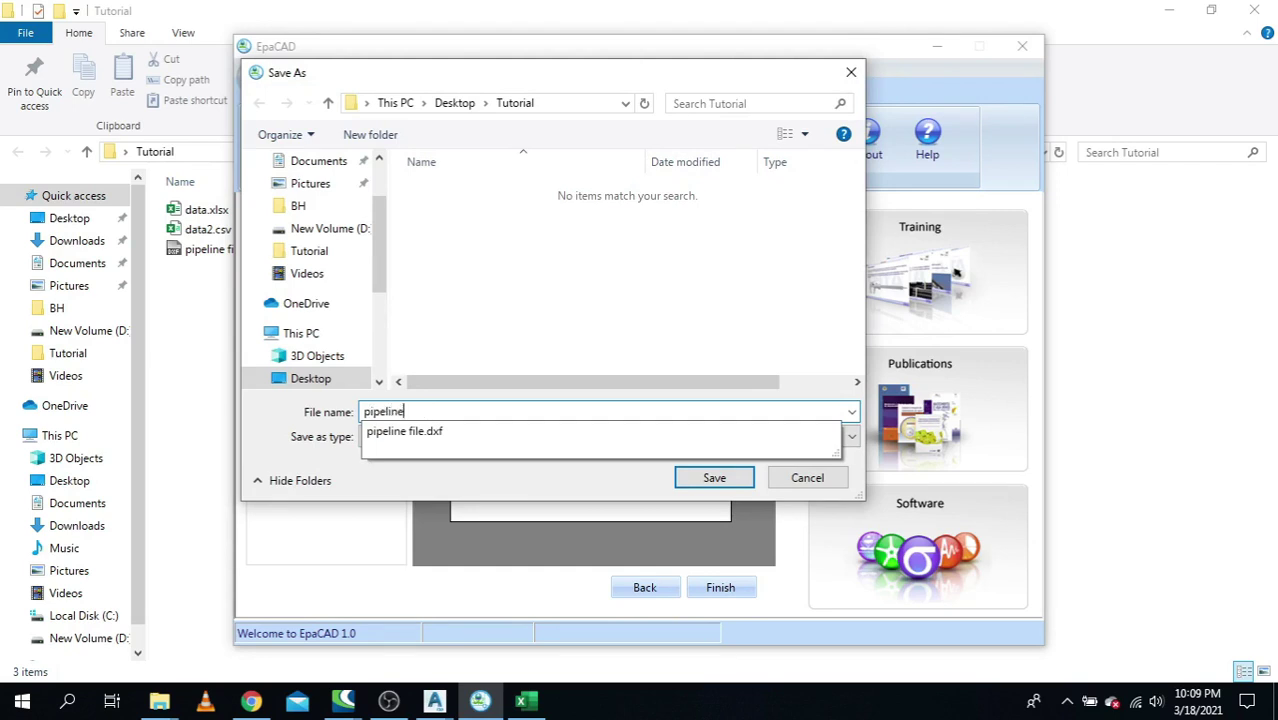
text(eline WS)
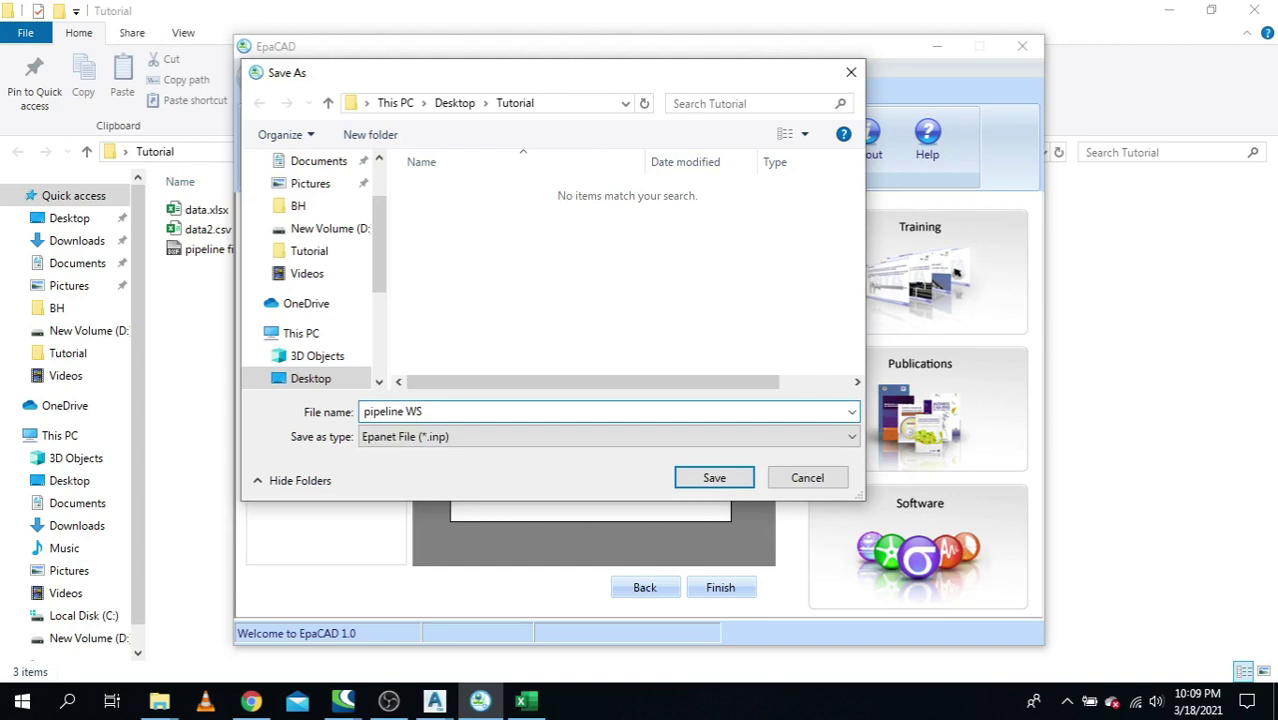
click(470, 440)
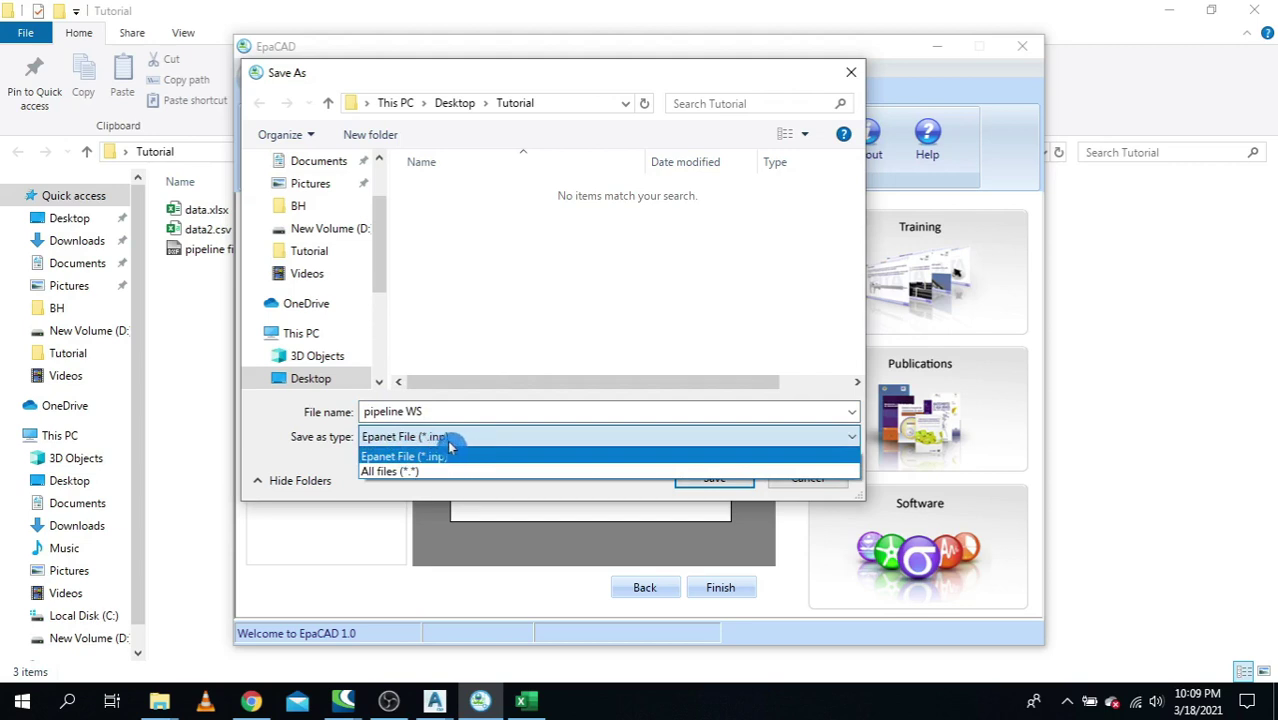
click(449, 447)
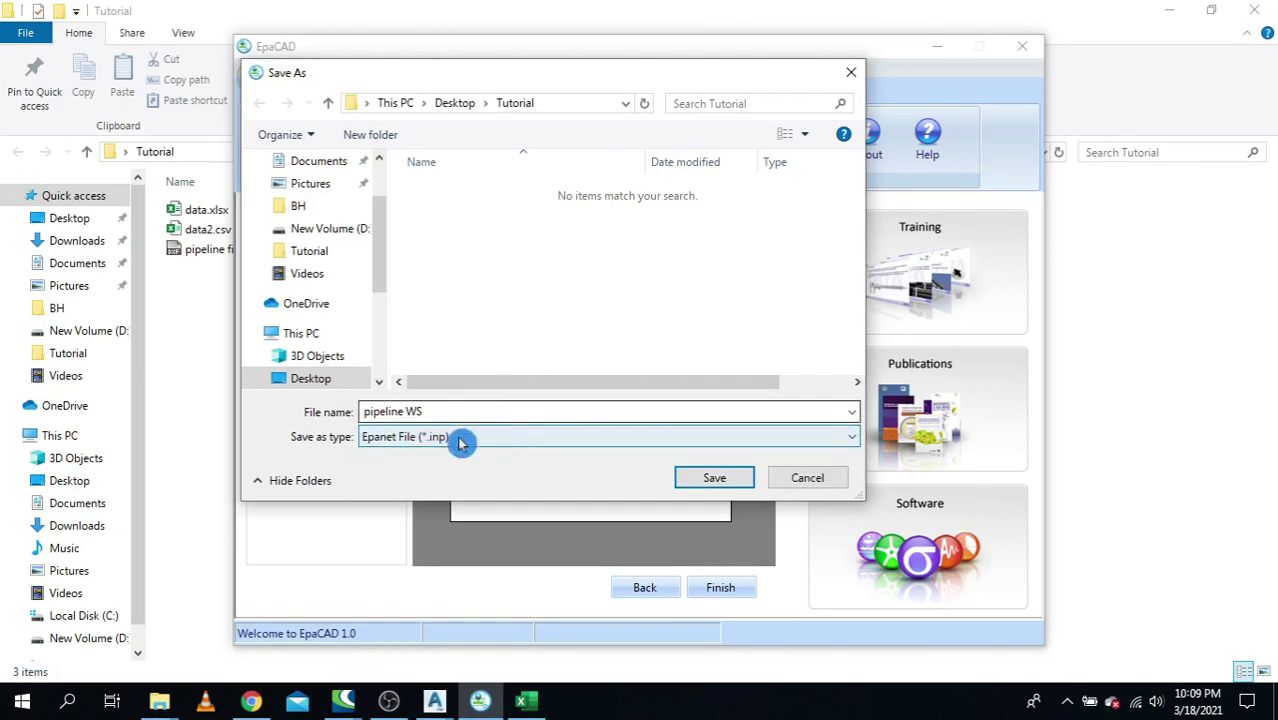
click(713, 477)
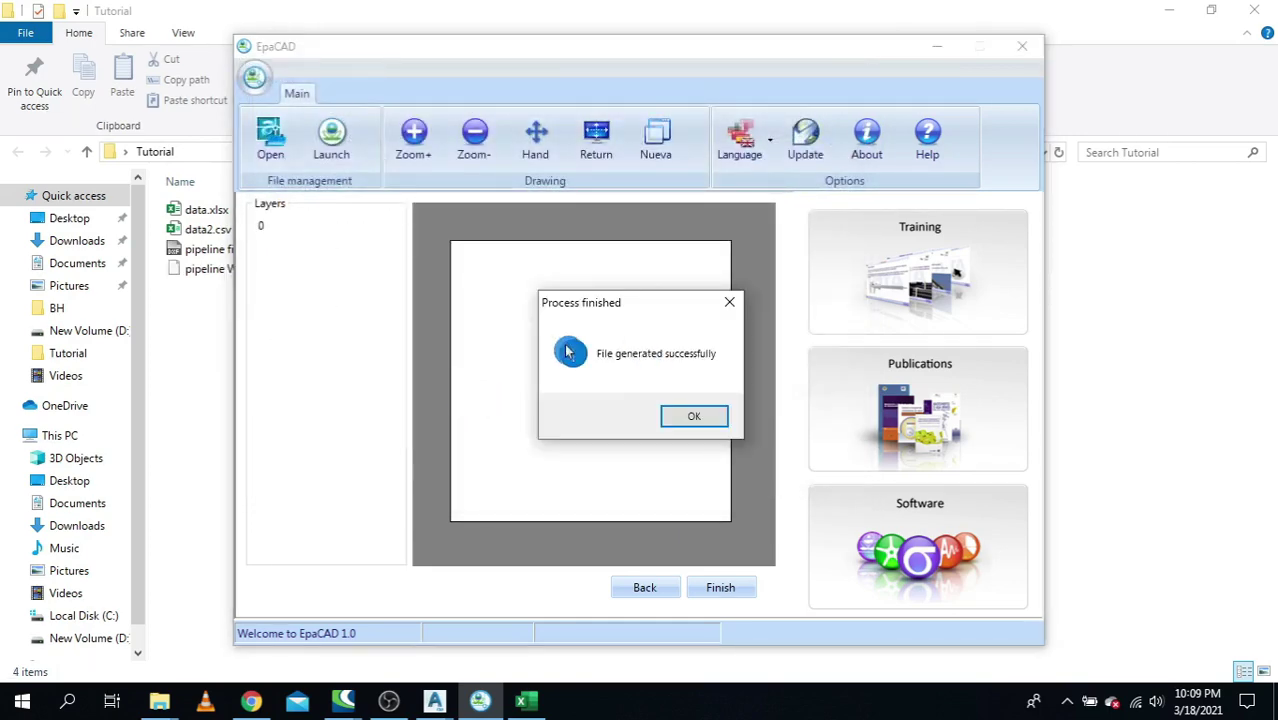
Dismiss the success message and confirm pipeline WS.inp sits beside pipeline file.dxf in Tutorial
click(708, 417)
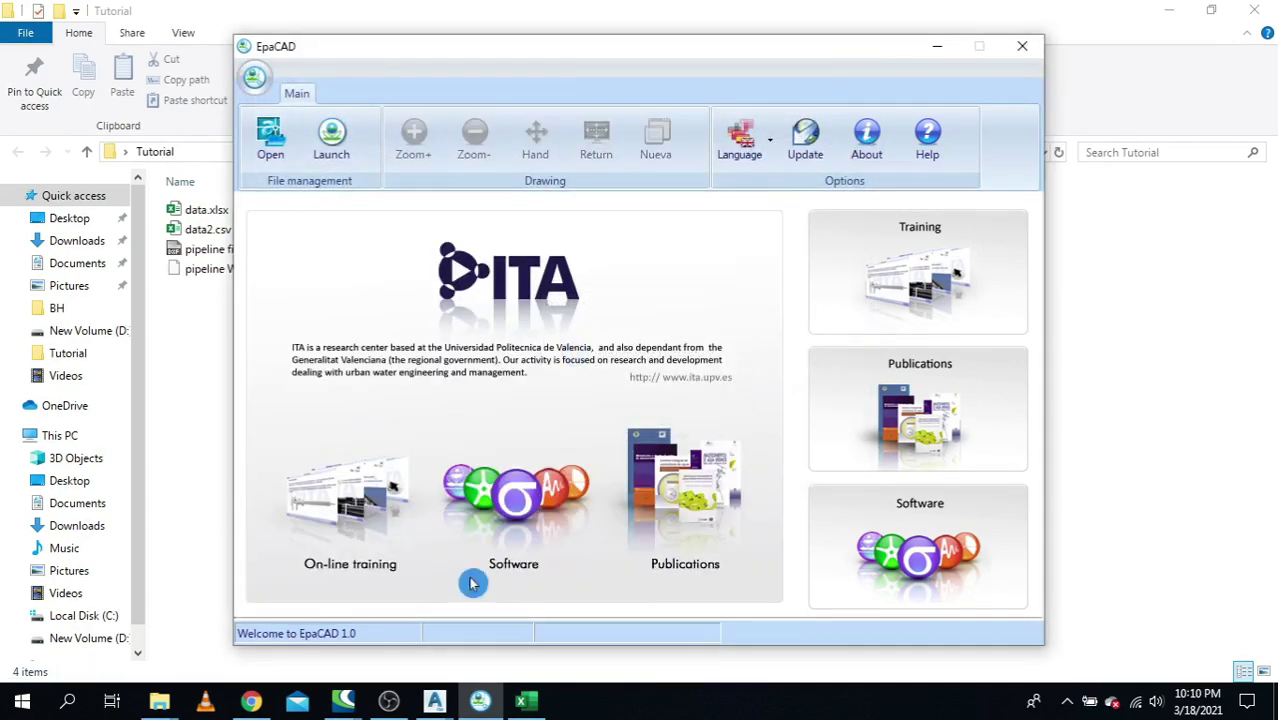
mouse_move(159, 700)
click(95, 605)
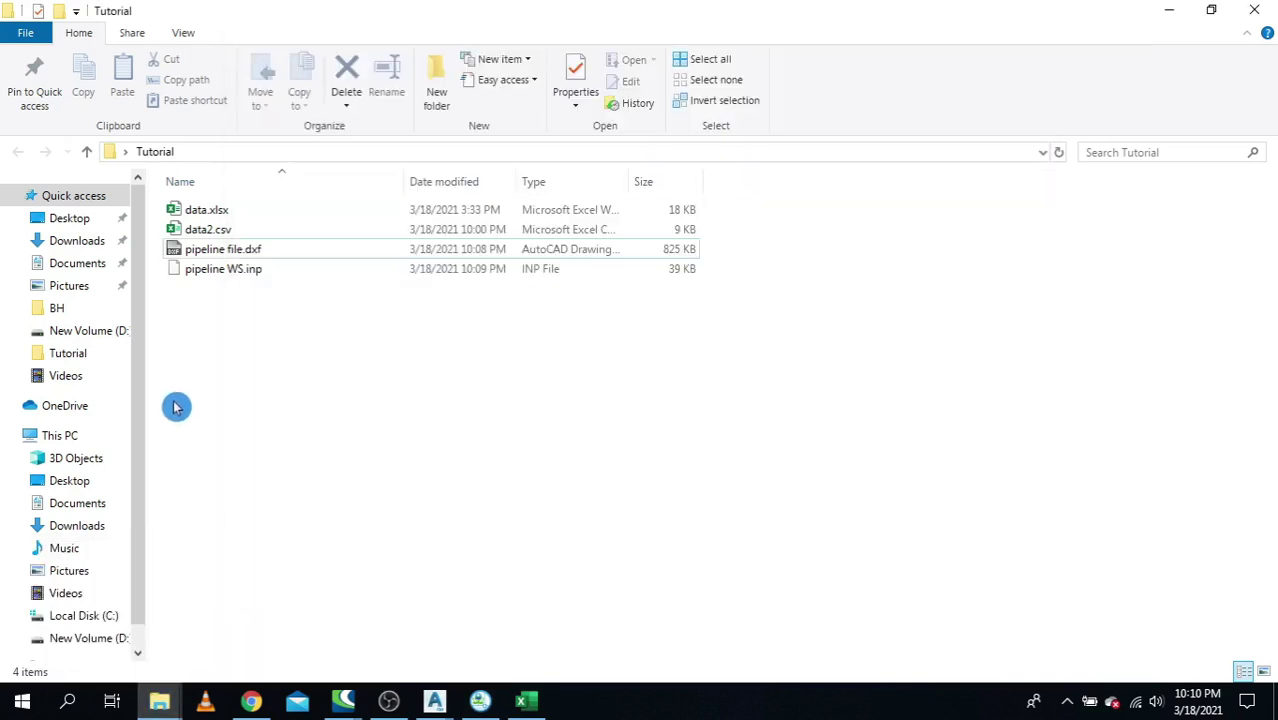
click(246, 251)
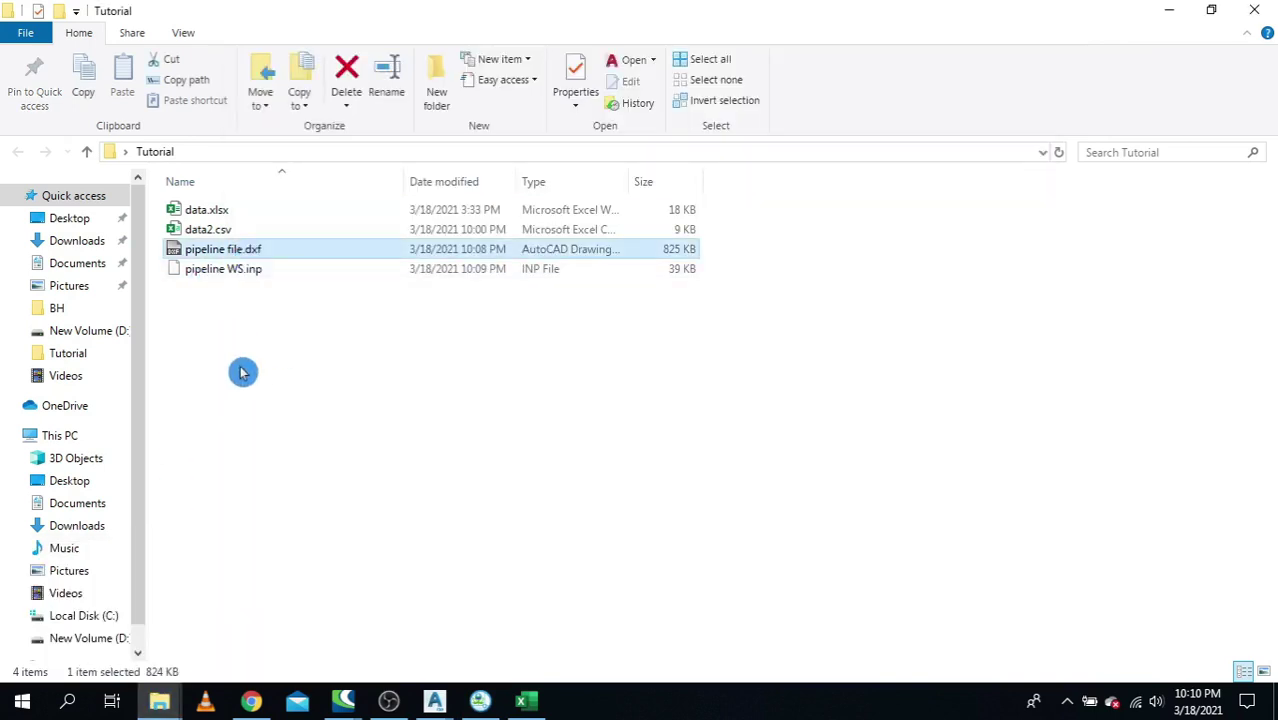
click(280, 270)
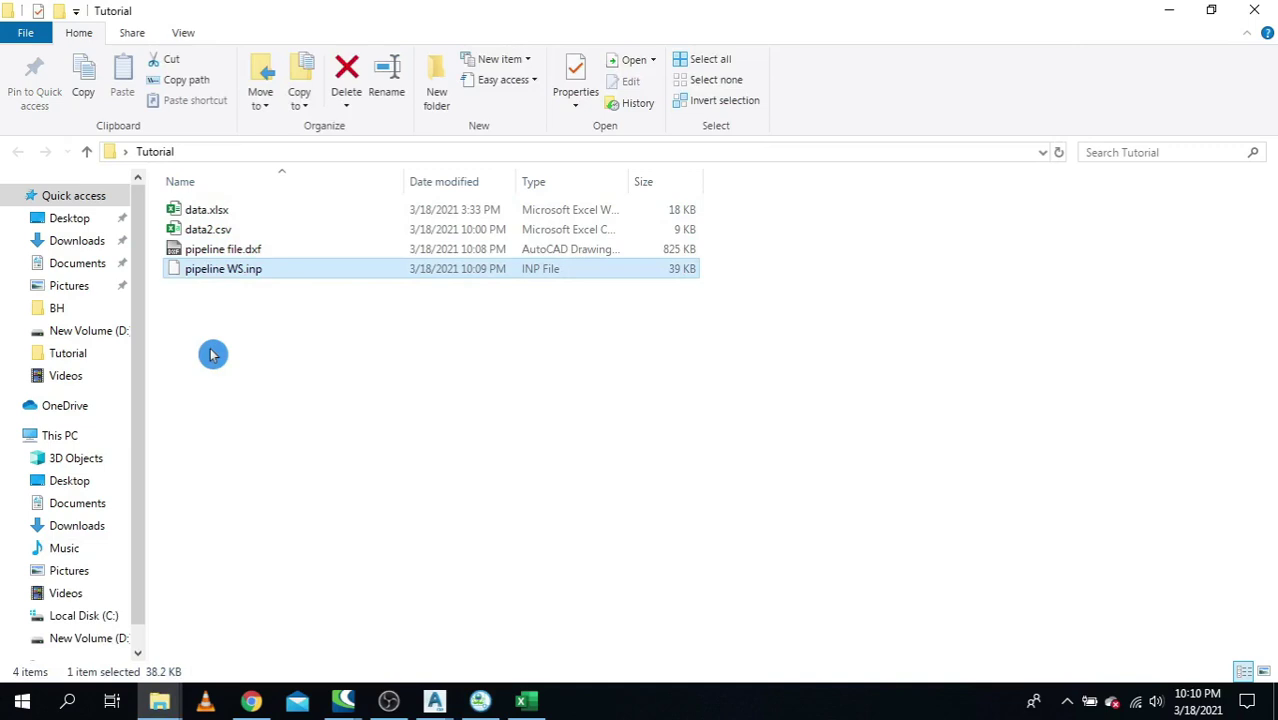
drag(524, 378, 187, 281)
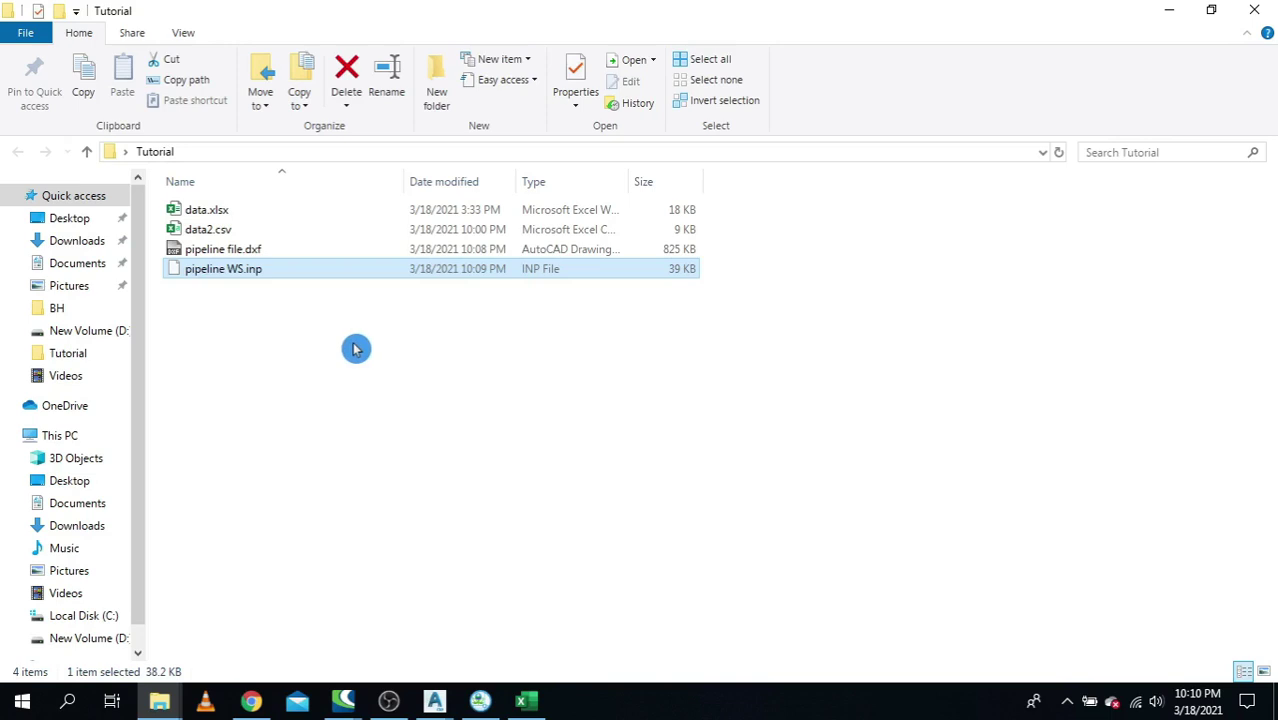
click(8, 708)
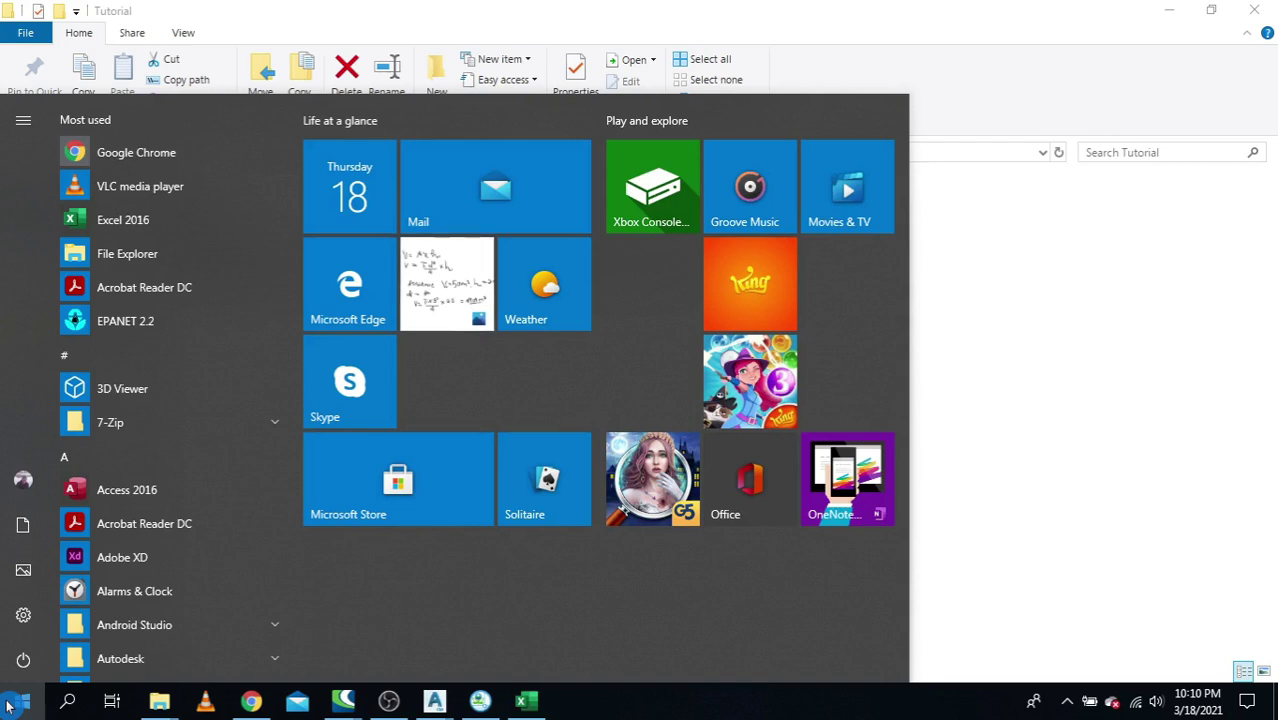
Search the Start menu for 'epanet' and launch EPANET 2.2
text(peanet)
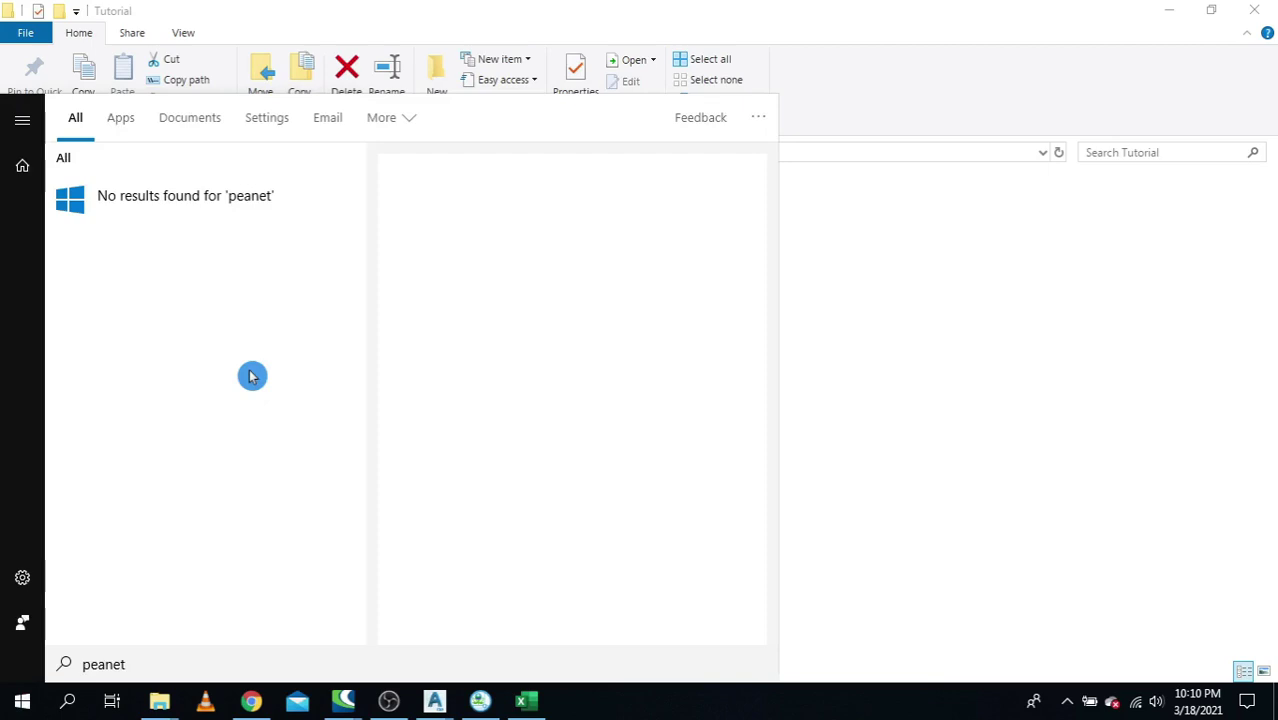
key(BackSpace)
key(BackSpace)
key(BackSpace)
key(BackSpace)
key(BackSpace)
key(BackSpace)
text(epanet)
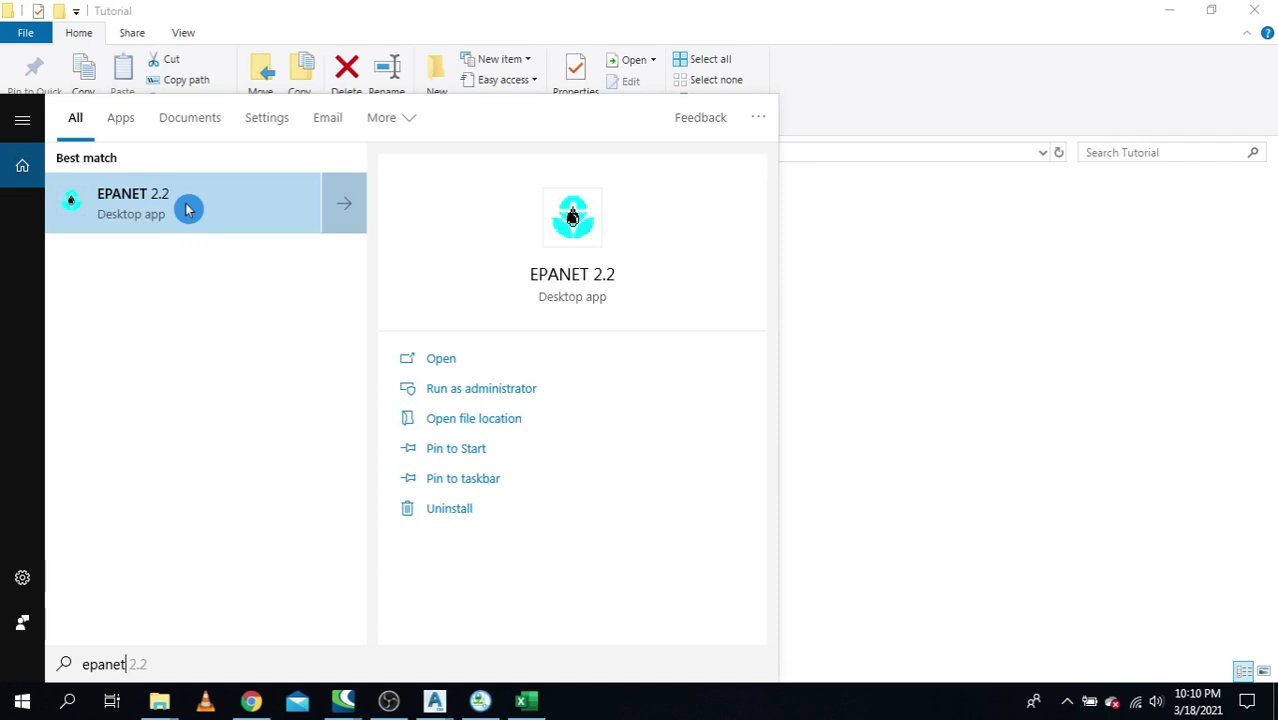
click(188, 209)
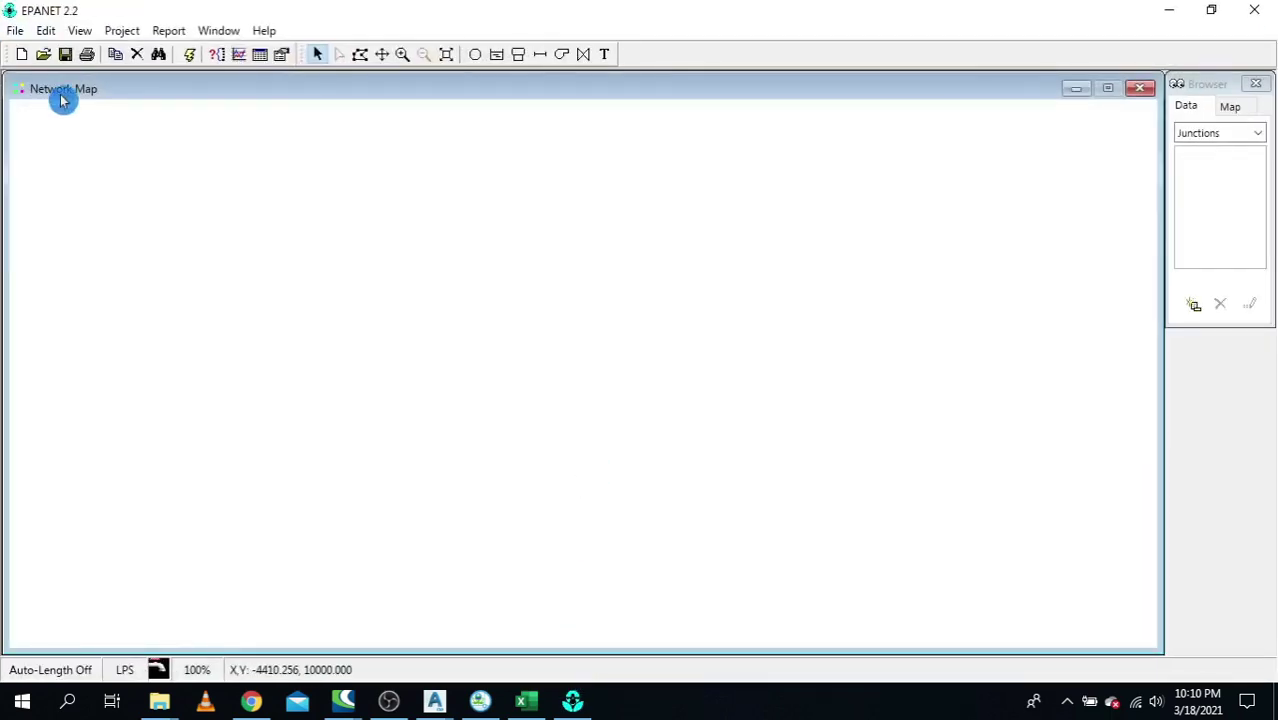
Import the network file pipeline WS.inp from the Tutorial folder into EPANET 2.2
click(16, 31)
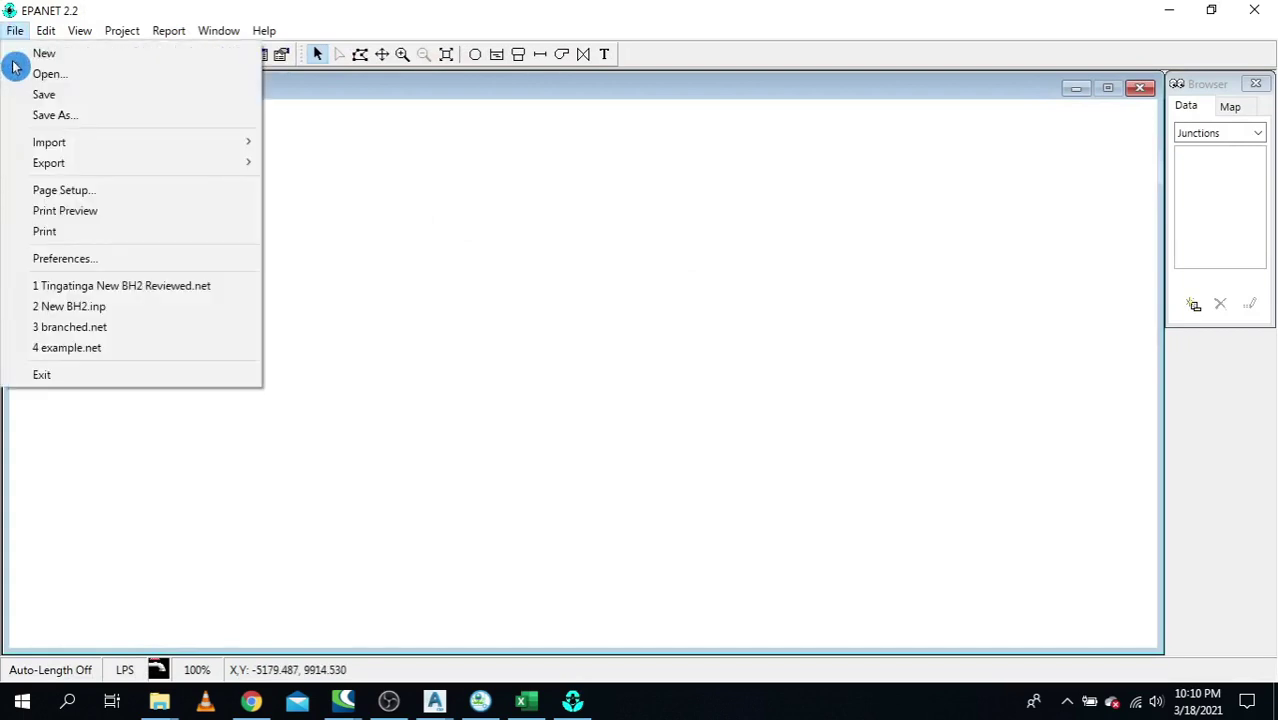
mouse_move(219, 150)
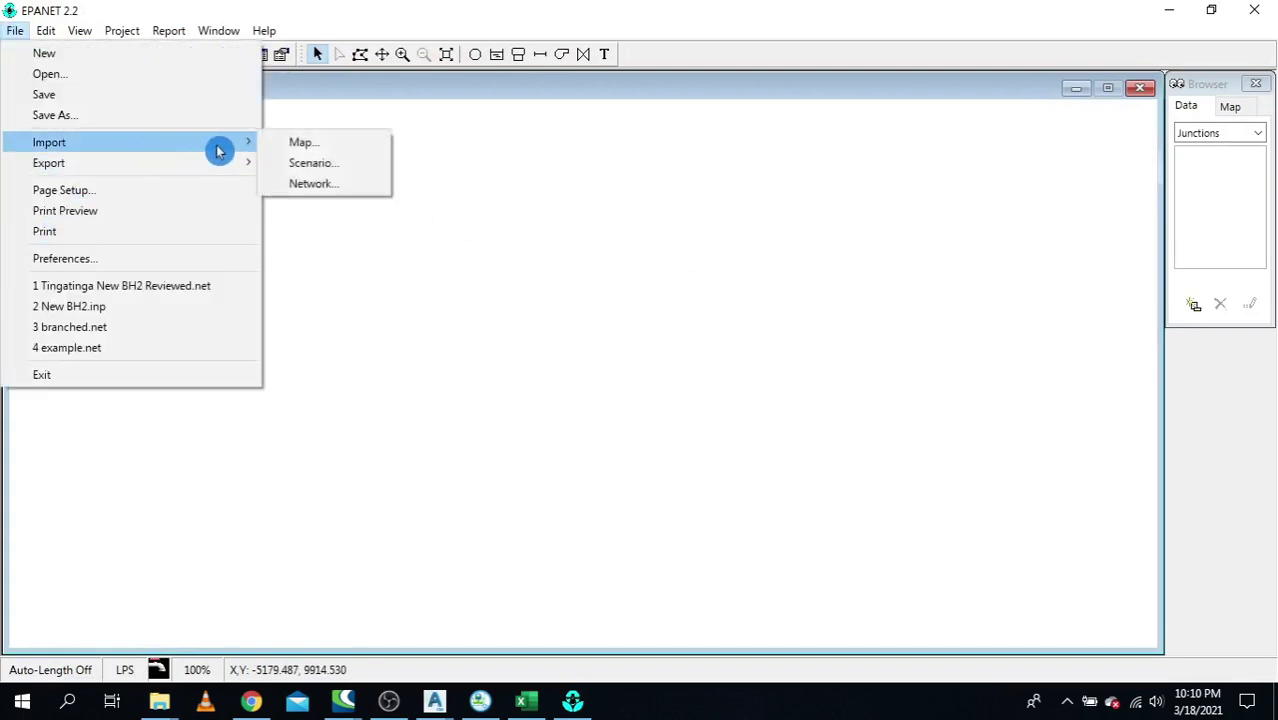
click(320, 184)
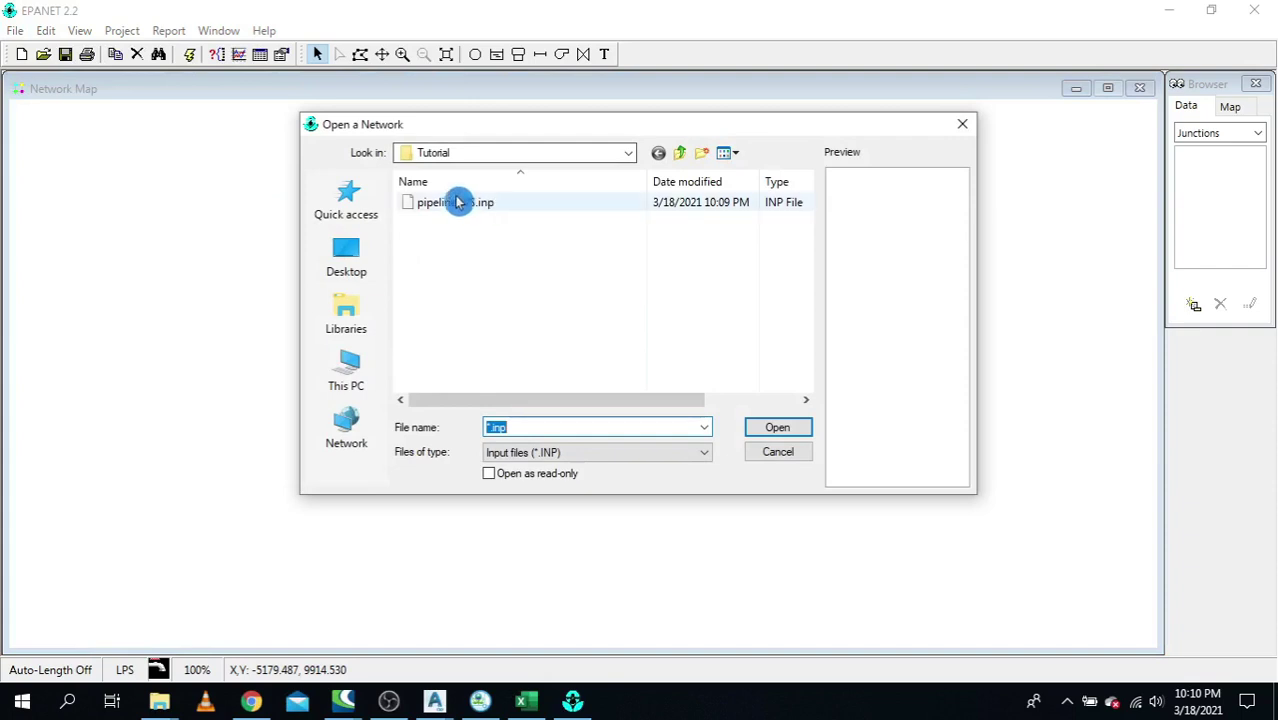
click(488, 203)
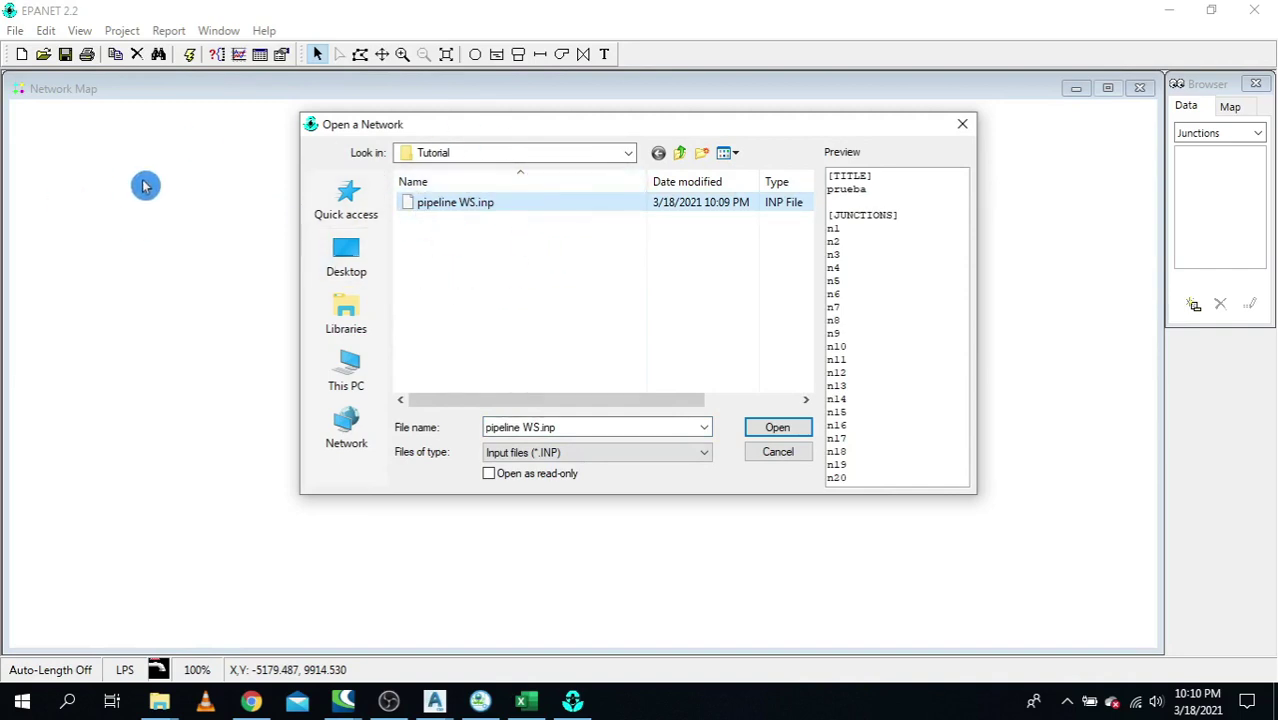
click(787, 427)
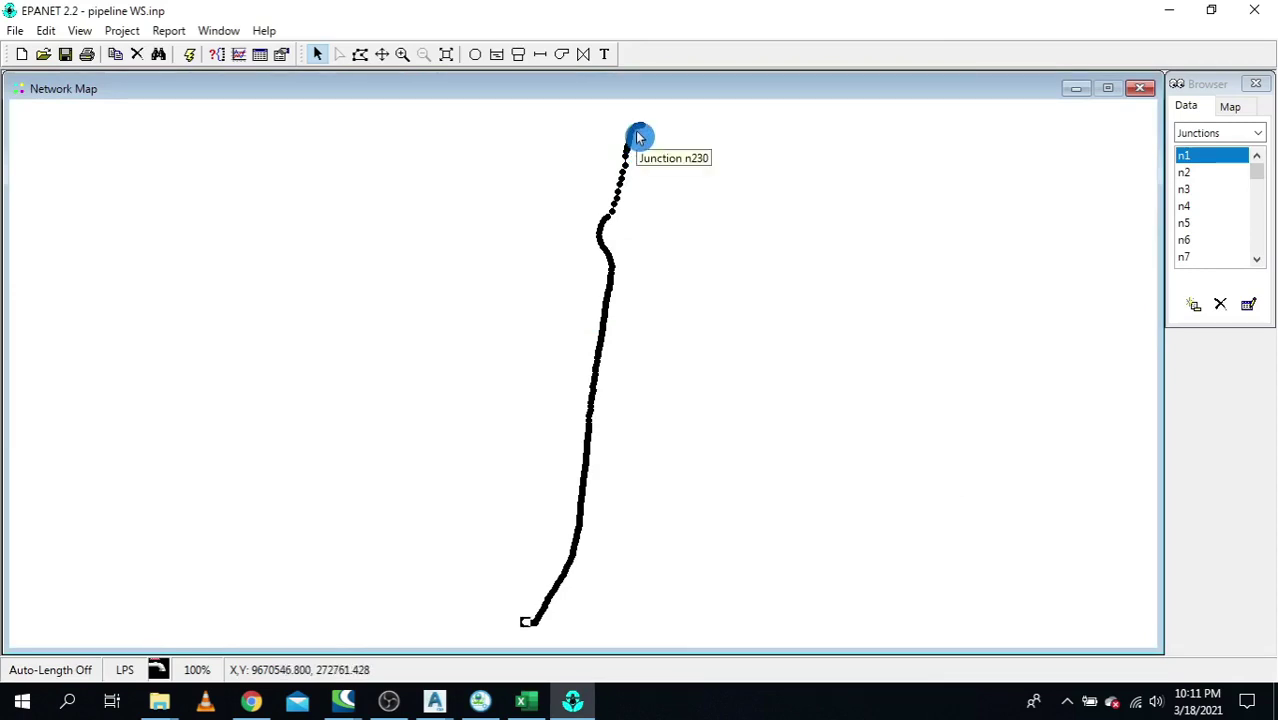
Zoom over the junction chain starting at n1, fit the full extent, then return to EpaCAD
scroll(640, 137, up, 2)
scroll(575, 504, up, 2)
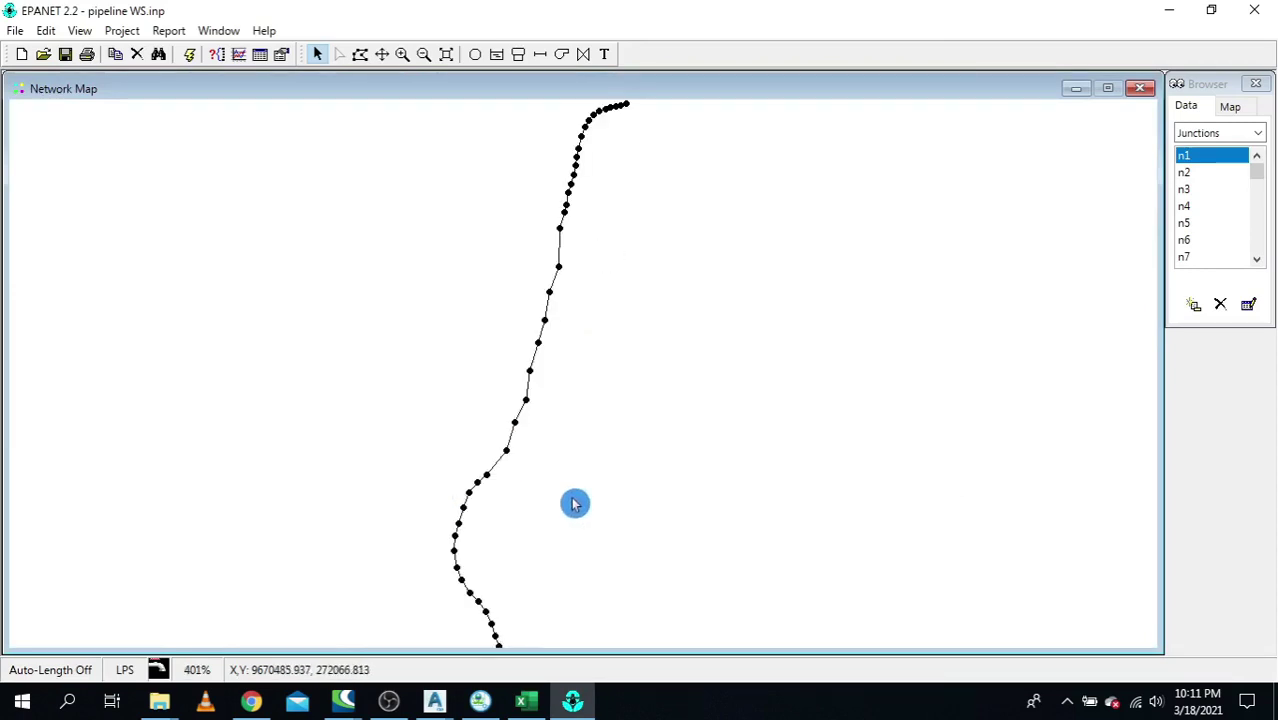
scroll(540, 330, down, 4)
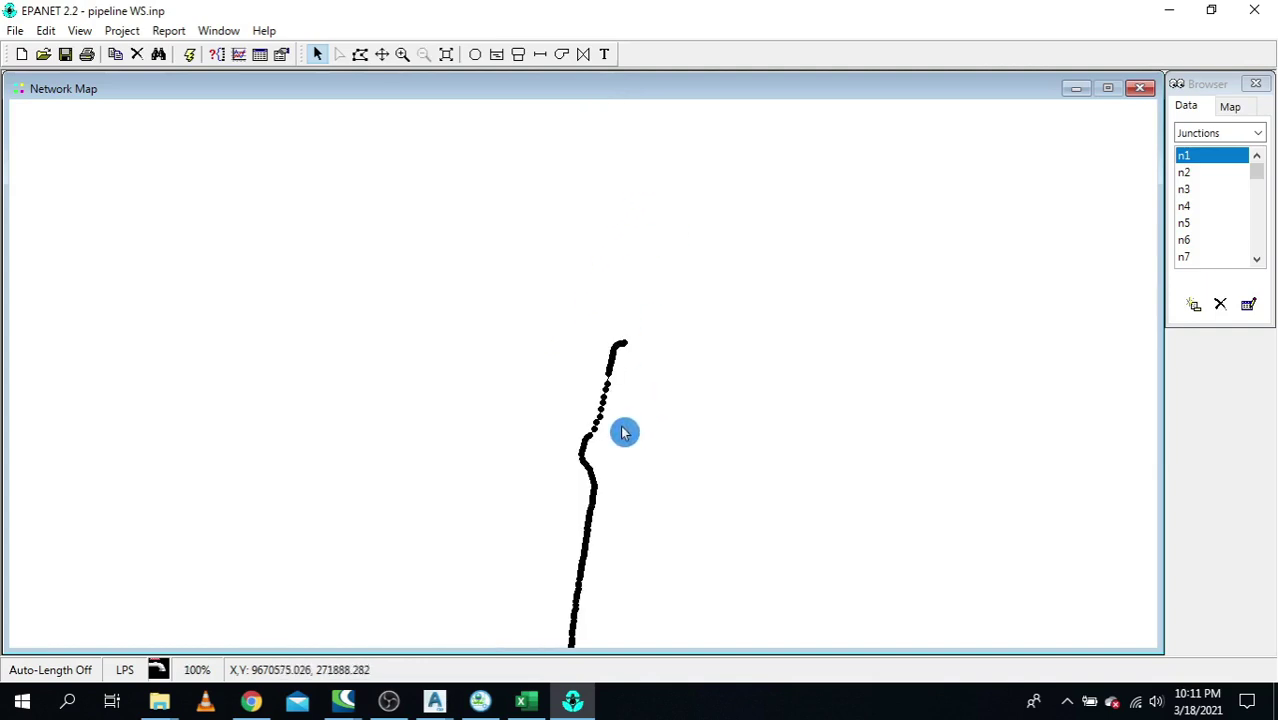
click(447, 55)
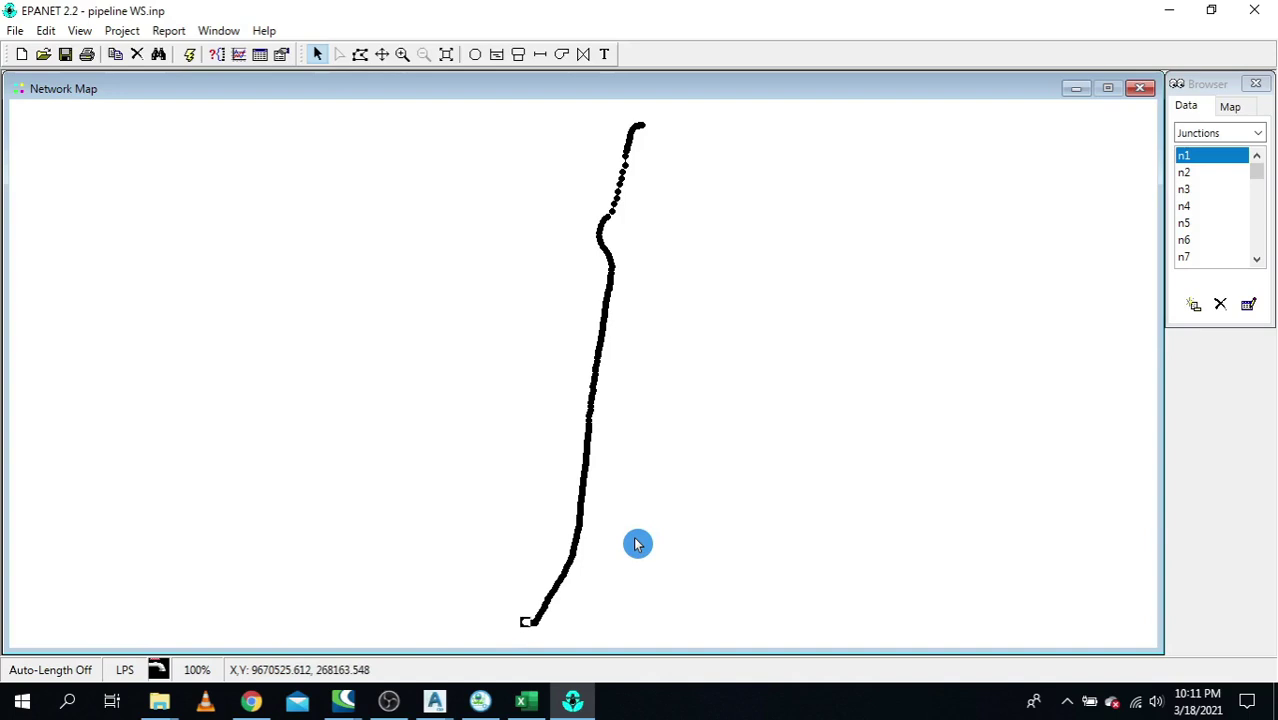
click(484, 702)
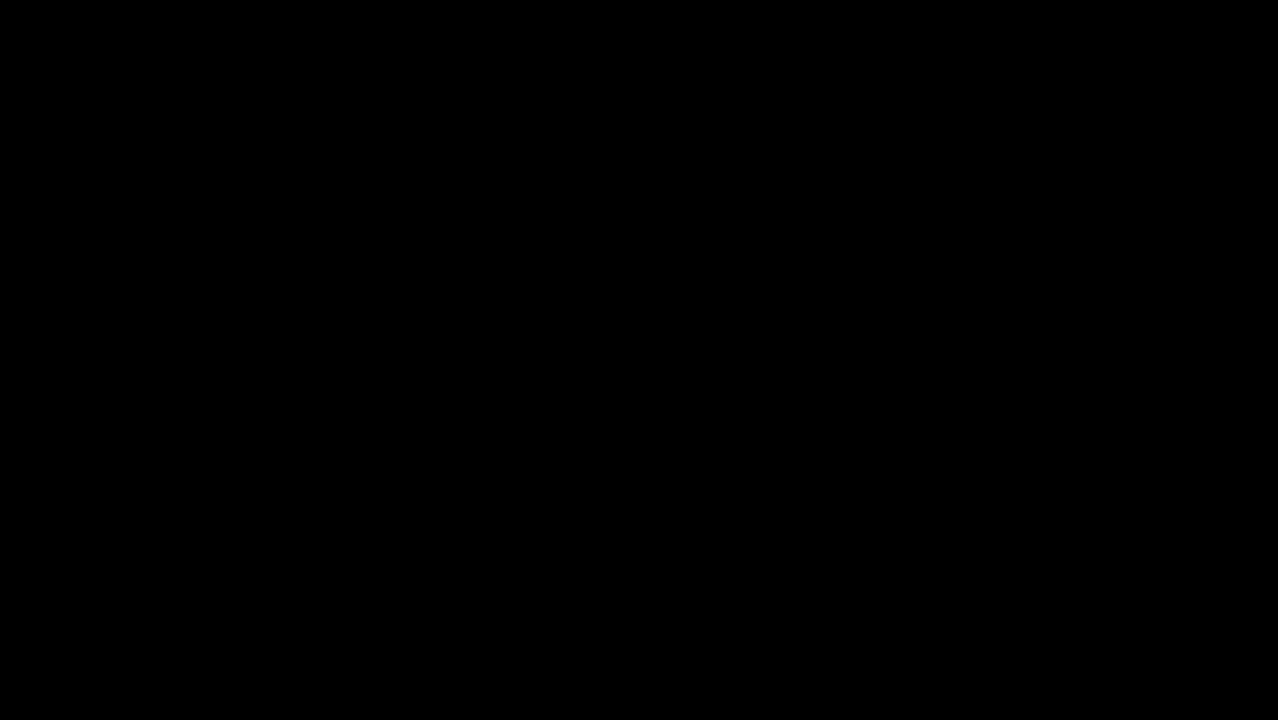